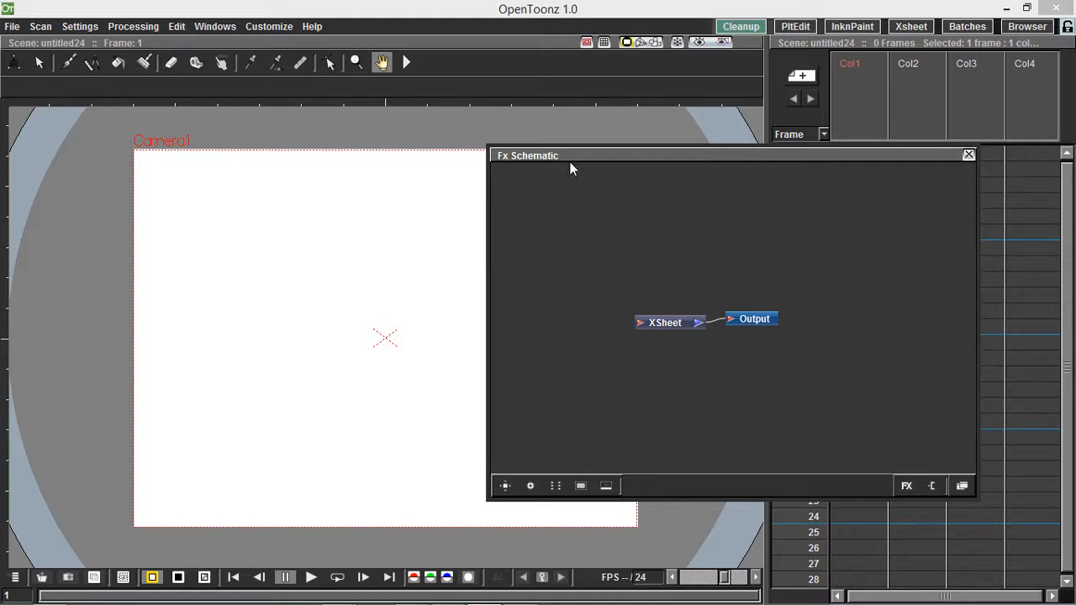
Spread the XSheet and Output nodes apart, reposition the Fx Schematic window, and close it.
left_click_drag(587, 171, 640, 139)
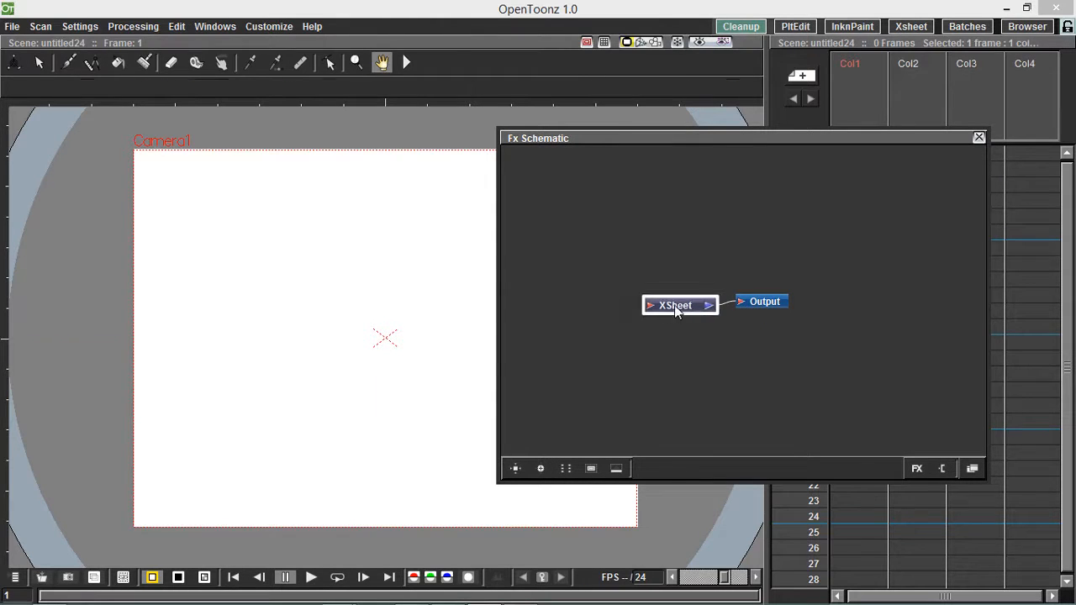
left_click_drag(674, 306, 623, 309)
left_click_drag(764, 303, 803, 318)
left_click_drag(693, 141, 516, 158)
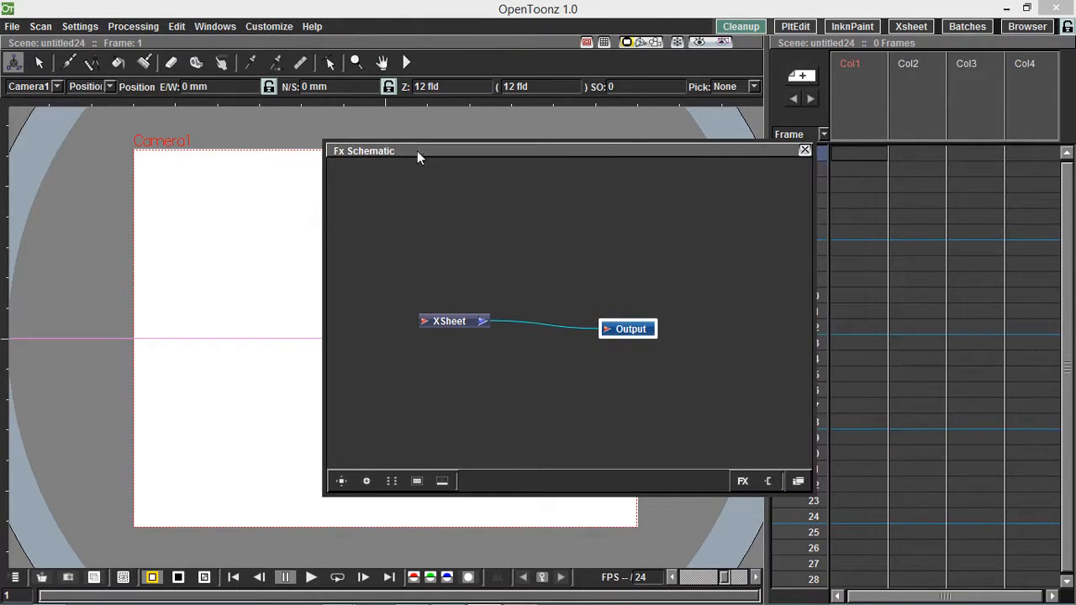
left_click_drag(461, 155, 576, 156)
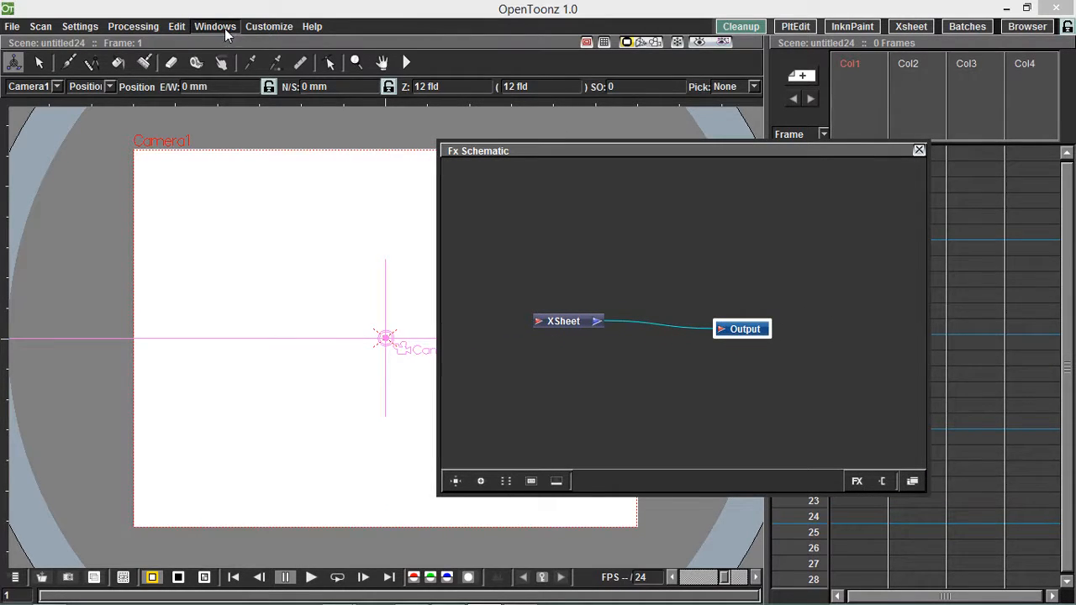
left_click(919, 151)
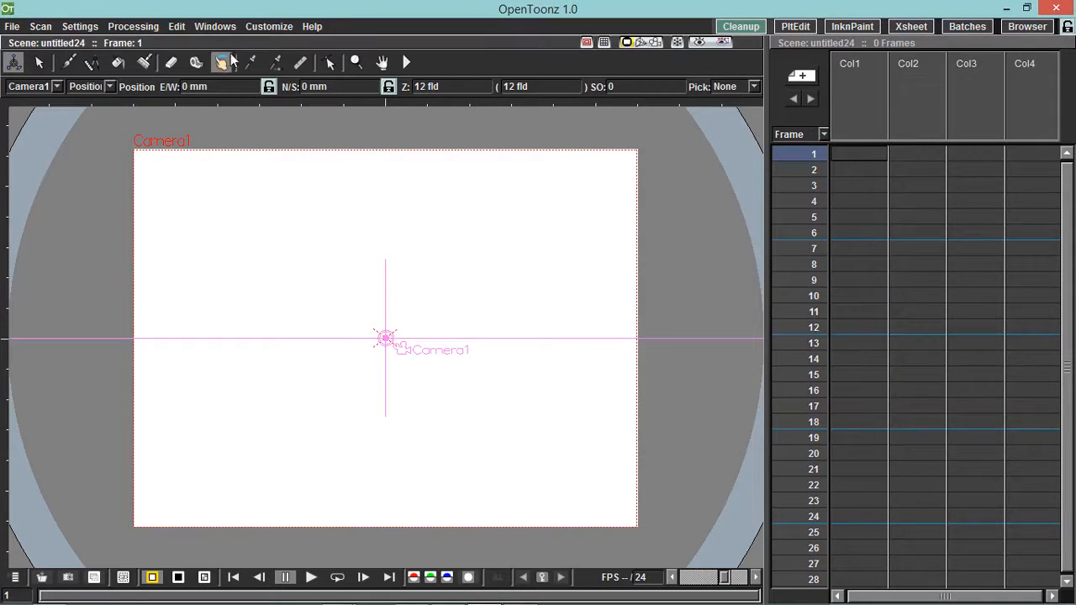
Open a Schematic window, switch it to the Stage Schematic, and return it to the FX Schematic.
left_click(218, 26)
mouse_move(260, 118)
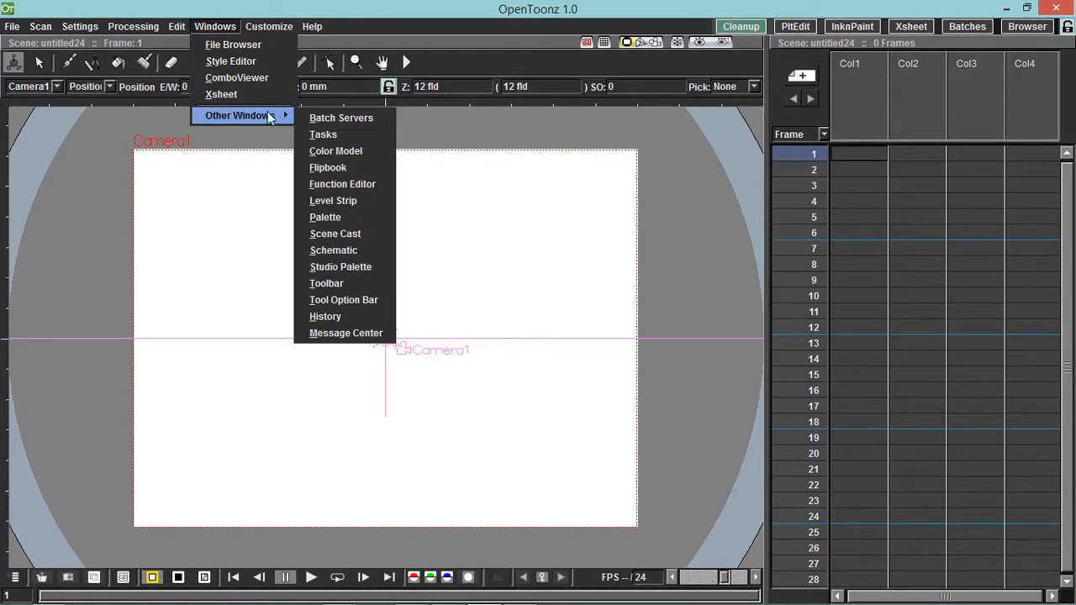
left_click(337, 250)
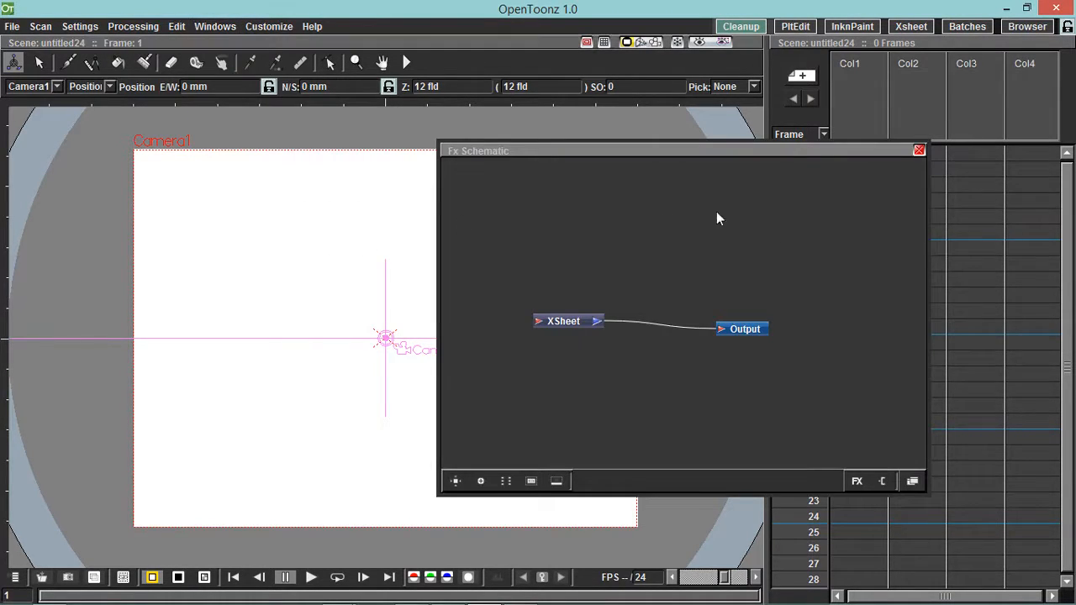
left_click(912, 481)
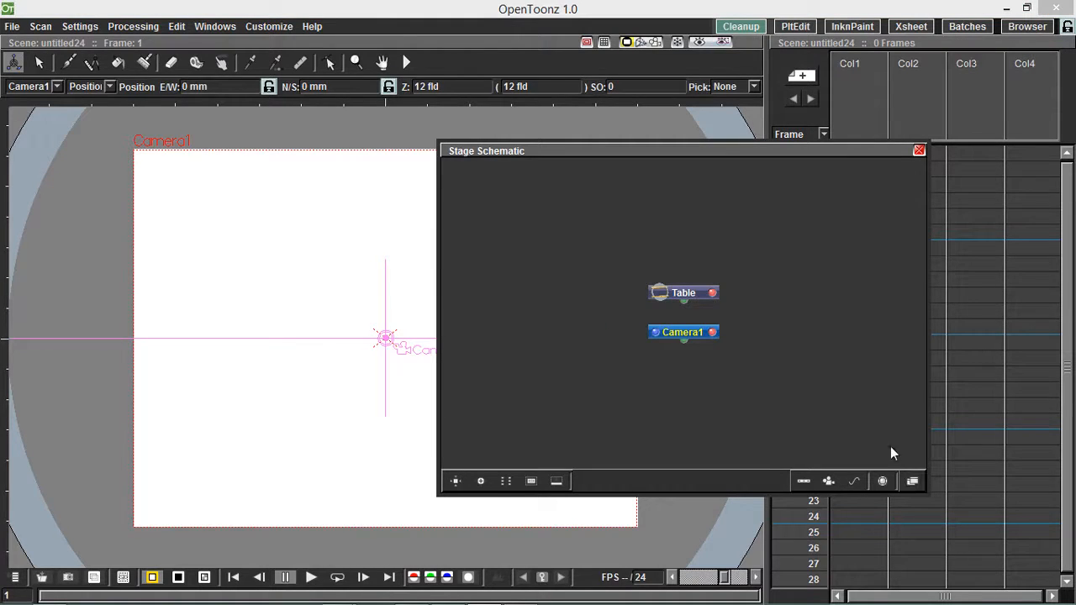
left_click_drag(681, 153, 647, 144)
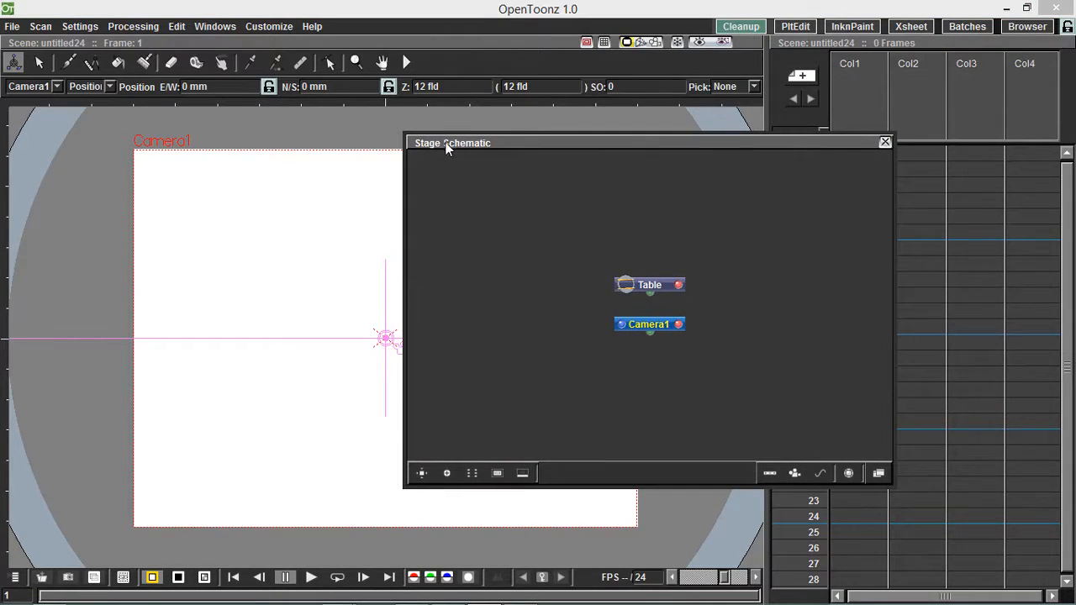
left_click(878, 474)
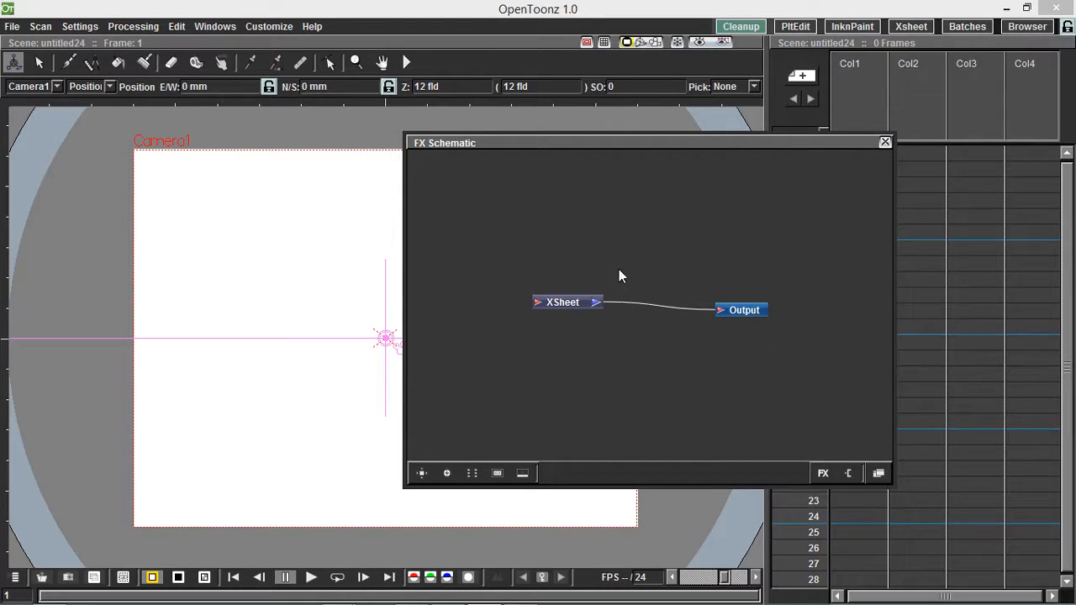
Rearrange the XSheet and Output nodes in the FX Schematic and move the window clear of the canvas centre.
left_click_drag(578, 309, 644, 339)
left_click_drag(733, 314, 781, 329)
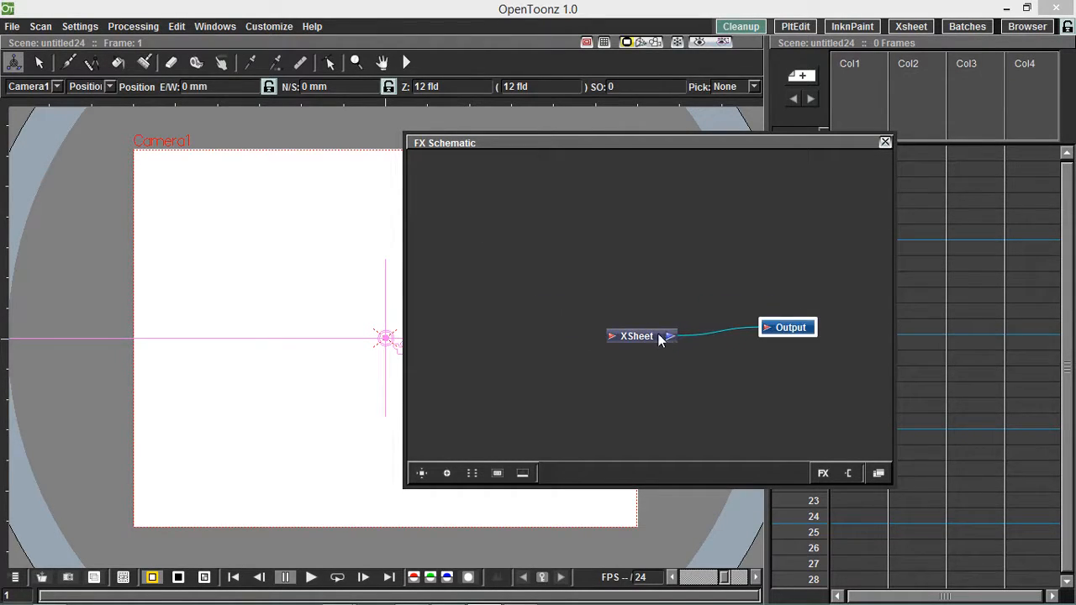
left_click_drag(663, 337, 639, 329)
left_click(626, 271)
left_click_drag(604, 142, 667, 153)
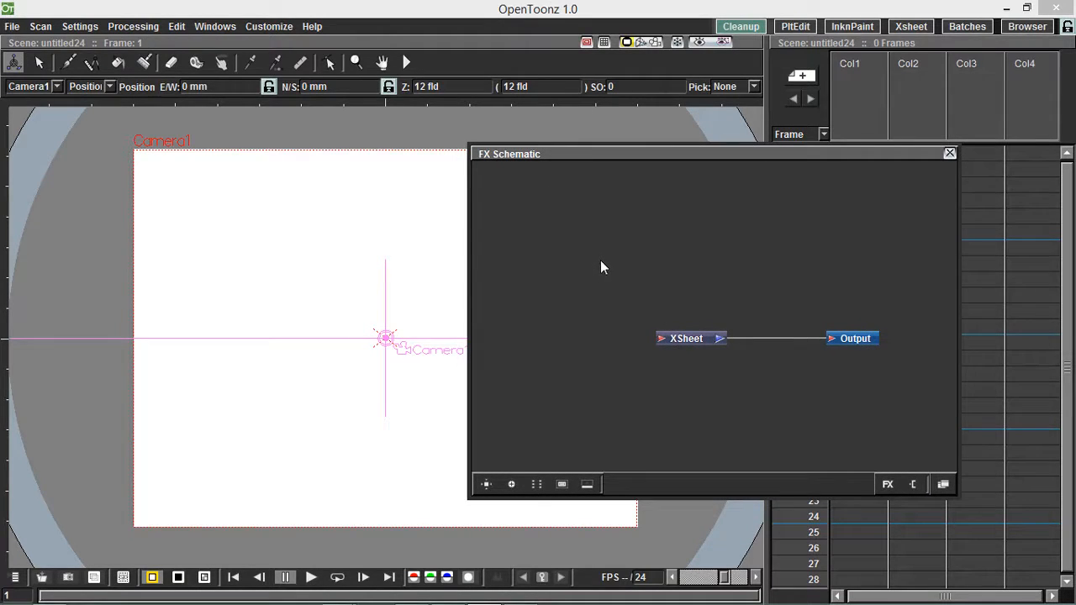
Add a Fireworks particle effect to the FX Schematic and spread its node and the XSheet node apart.
right_click(609, 275)
mouse_move(654, 281)
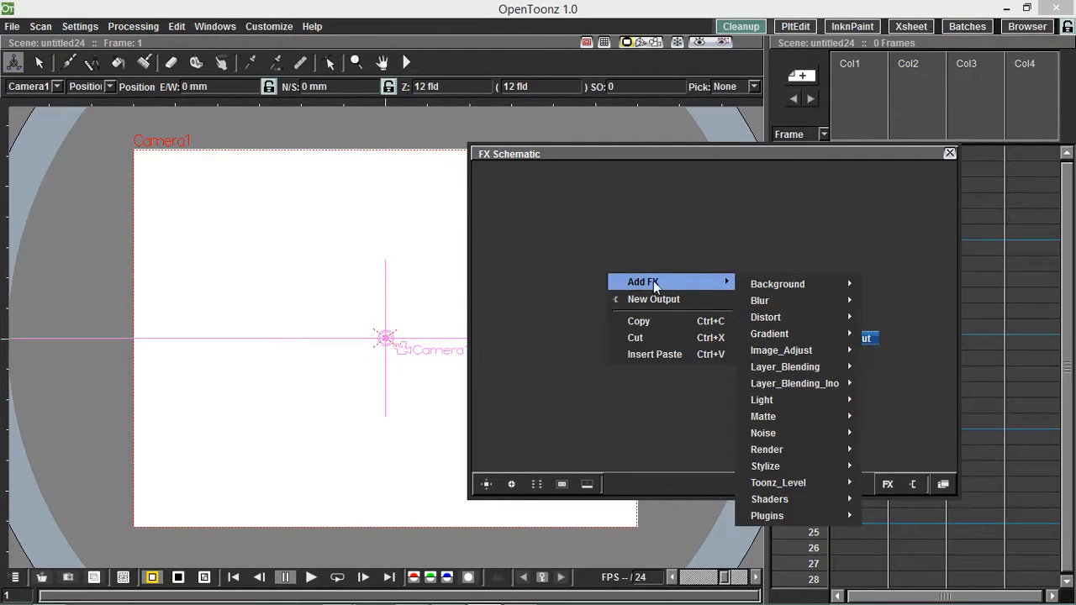
mouse_move(841, 449)
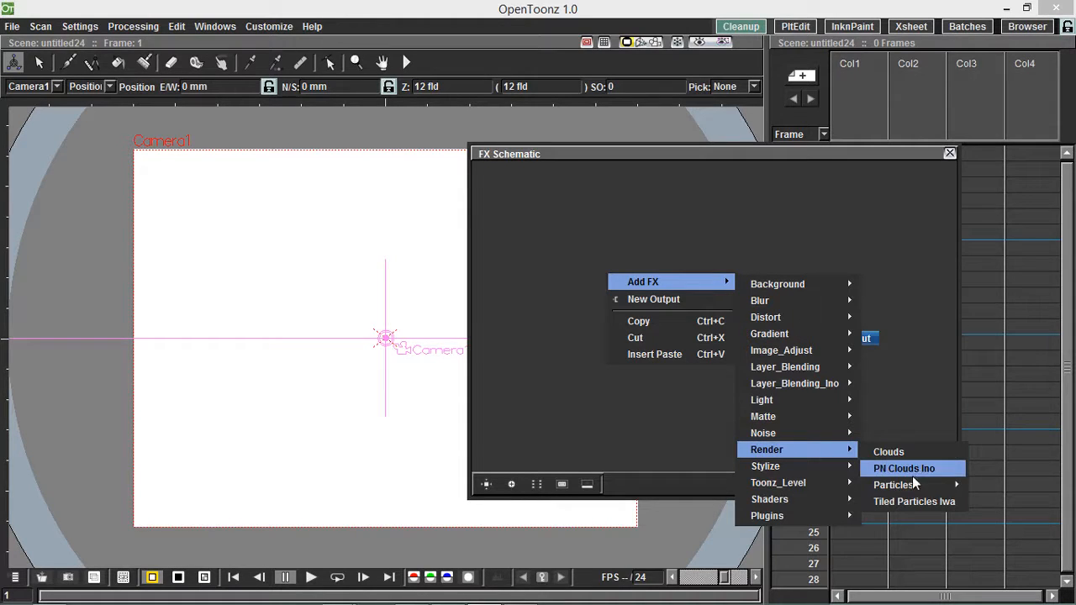
mouse_move(917, 487)
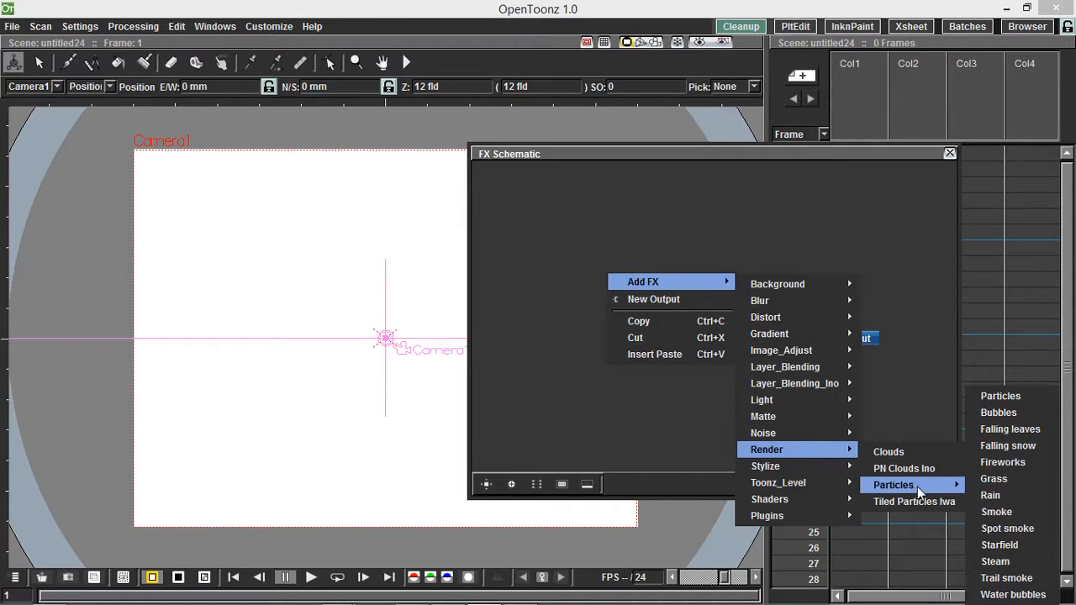
left_click(1005, 463)
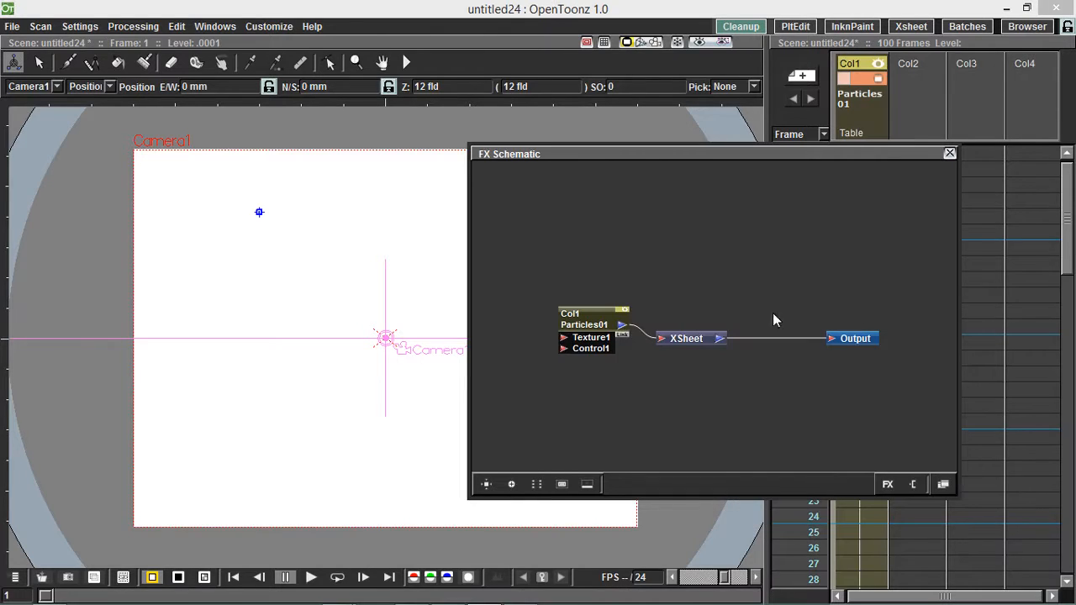
left_click_drag(607, 318, 630, 261)
left_click_drag(702, 338, 750, 305)
Adjust the fireworks emitter's size on the canvas and move Col1 to E/W 30 mm, N/S -38.58 mm.
left_click(623, 266)
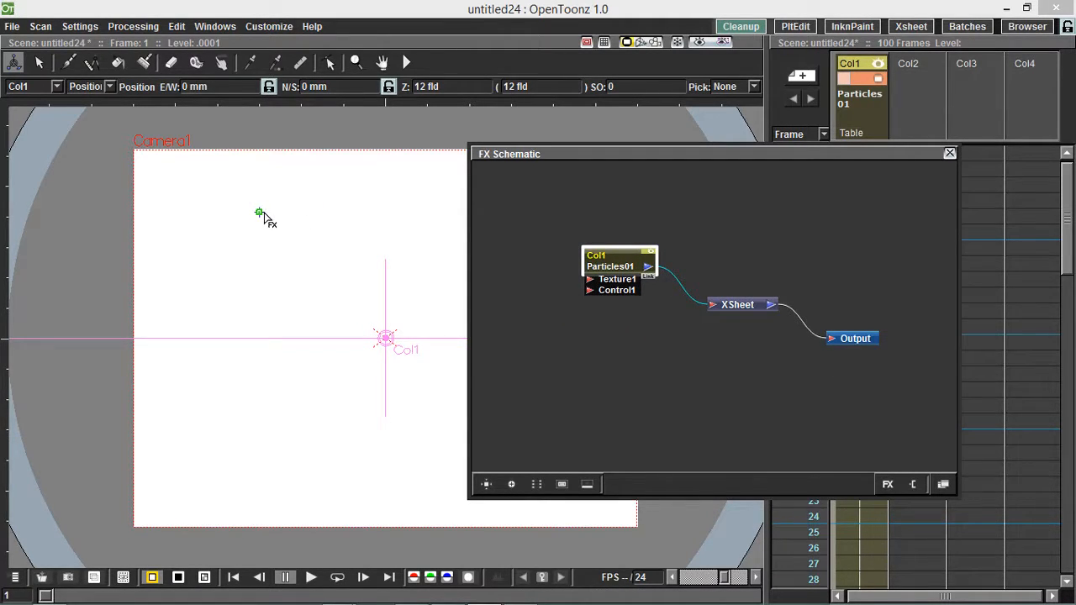
mouse_move(269, 223)
left_mouse_down()
mouse_move(288, 252)
mouse_move(265, 217)
left_mouse_up()
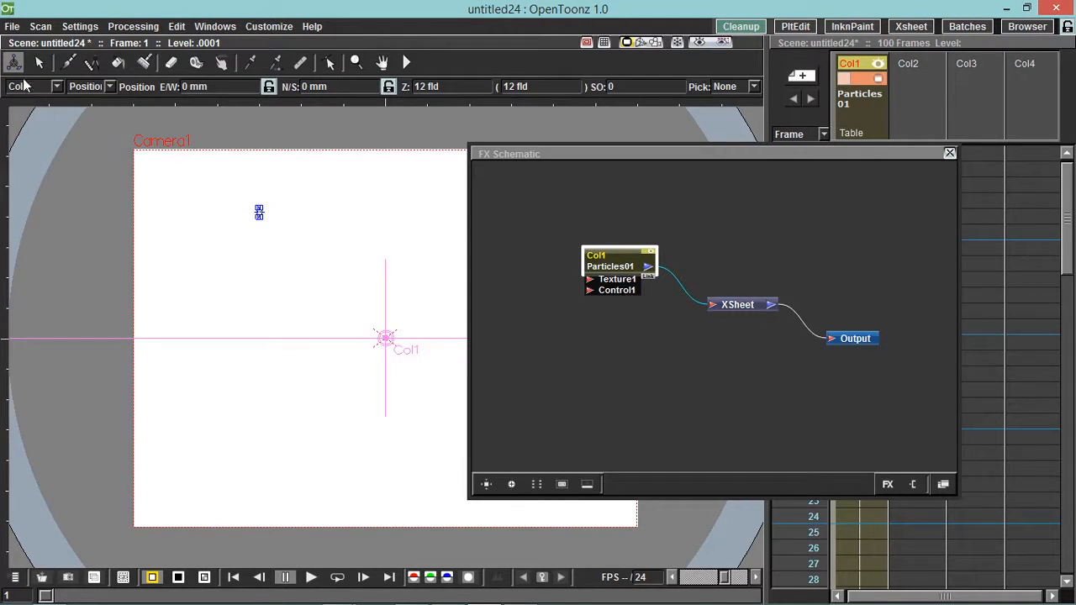
left_click(88, 86)
left_click(84, 97)
left_click_drag(257, 203, 348, 255)
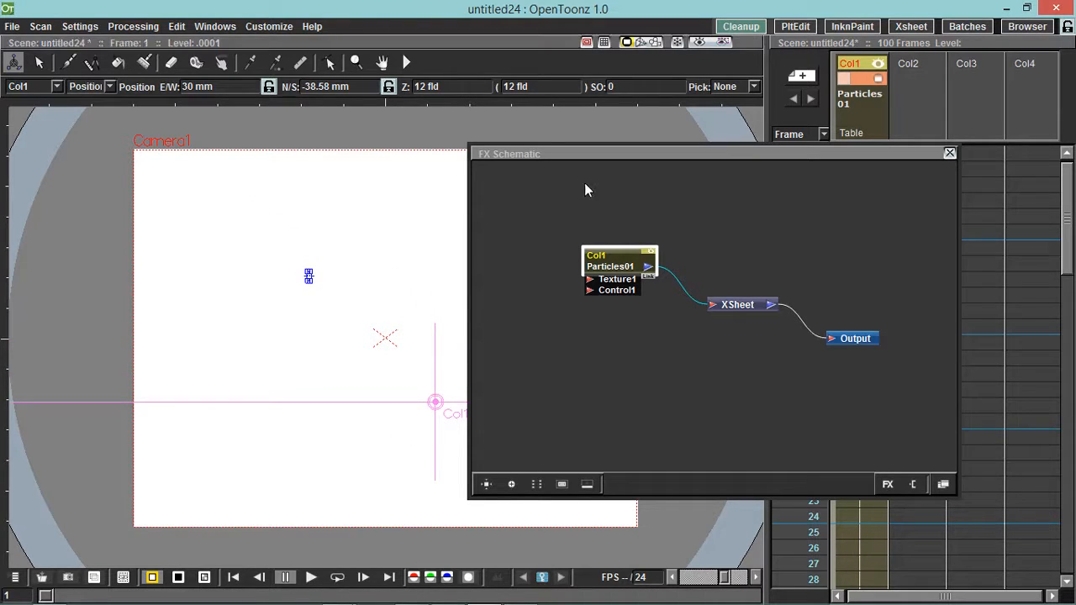
Play the scene in the viewer without preview rendering, pause it, and return to frame 1.
left_click(312, 578)
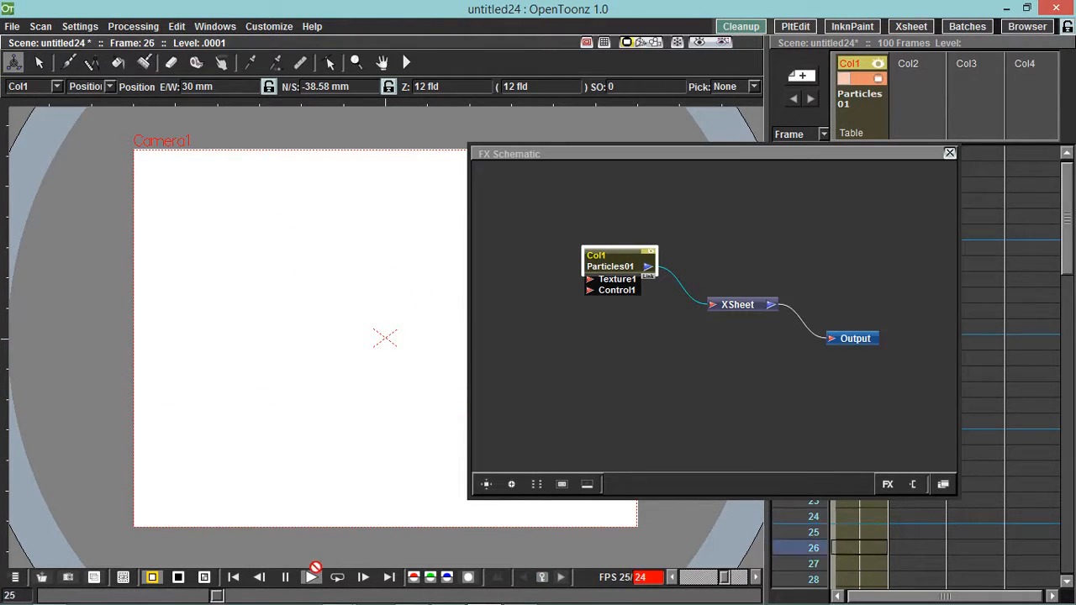
left_click(285, 578)
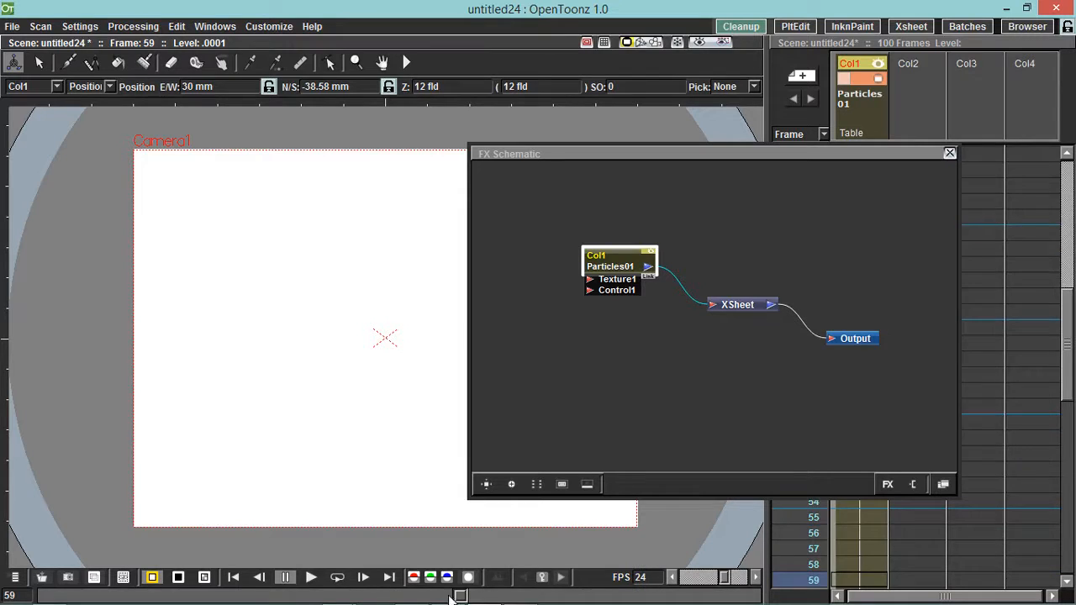
left_click_drag(306, 595, 37, 555)
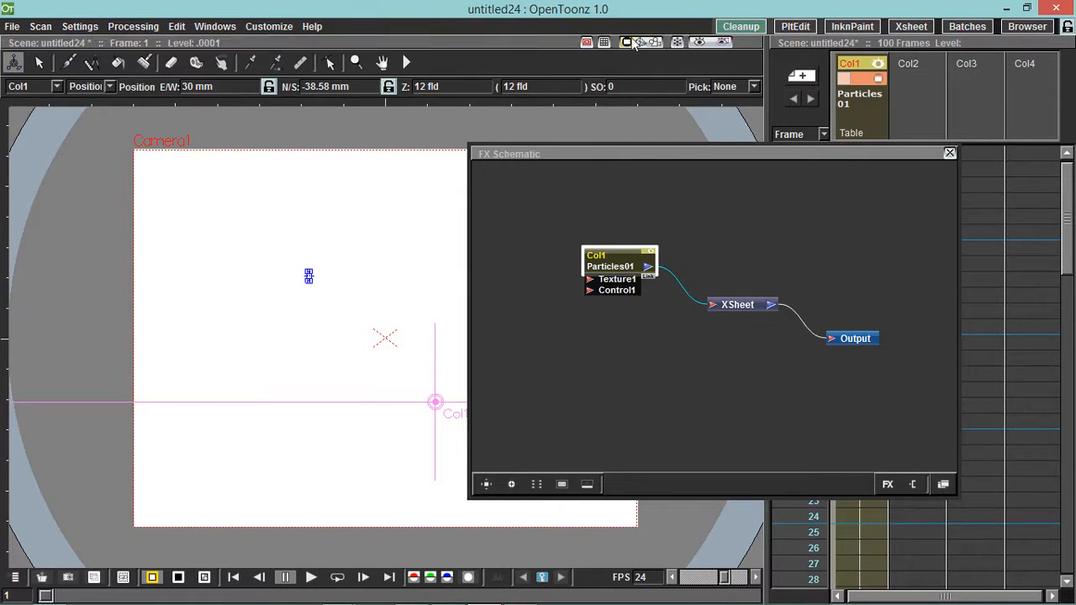
Turn on the rendered preview, play the fireworks animation with the schematic moved aside, and return to frame 1.
left_click(723, 43)
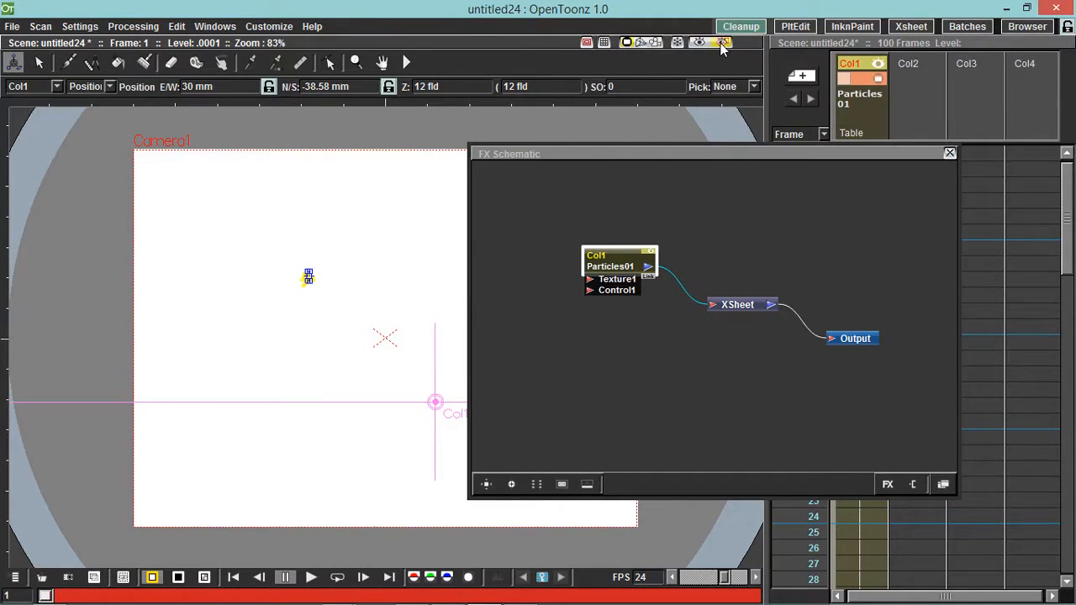
left_click_drag(717, 157, 811, 217)
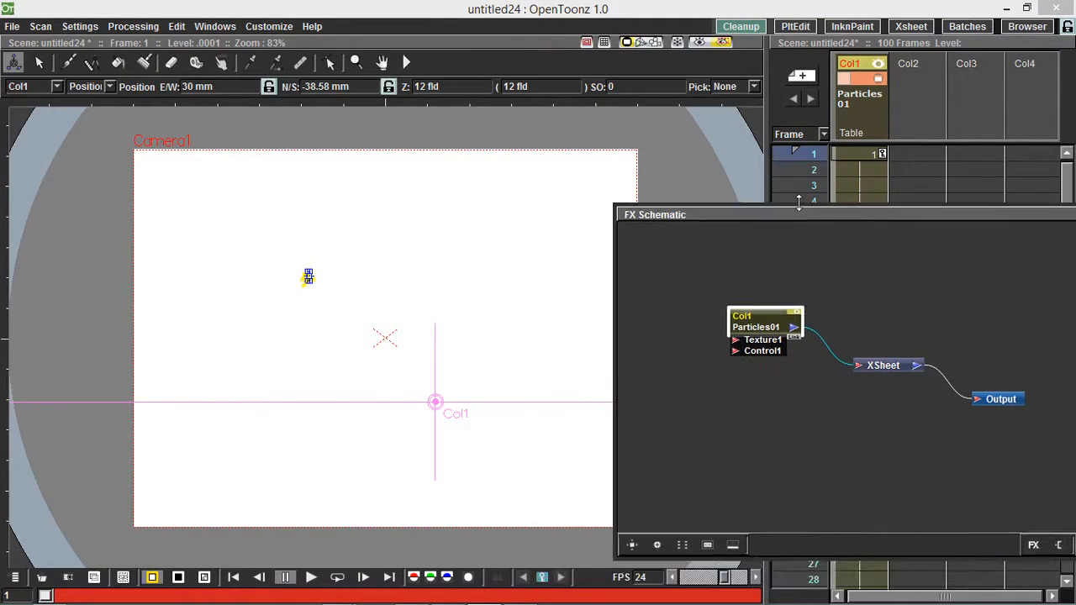
left_click(722, 44)
left_click(723, 44)
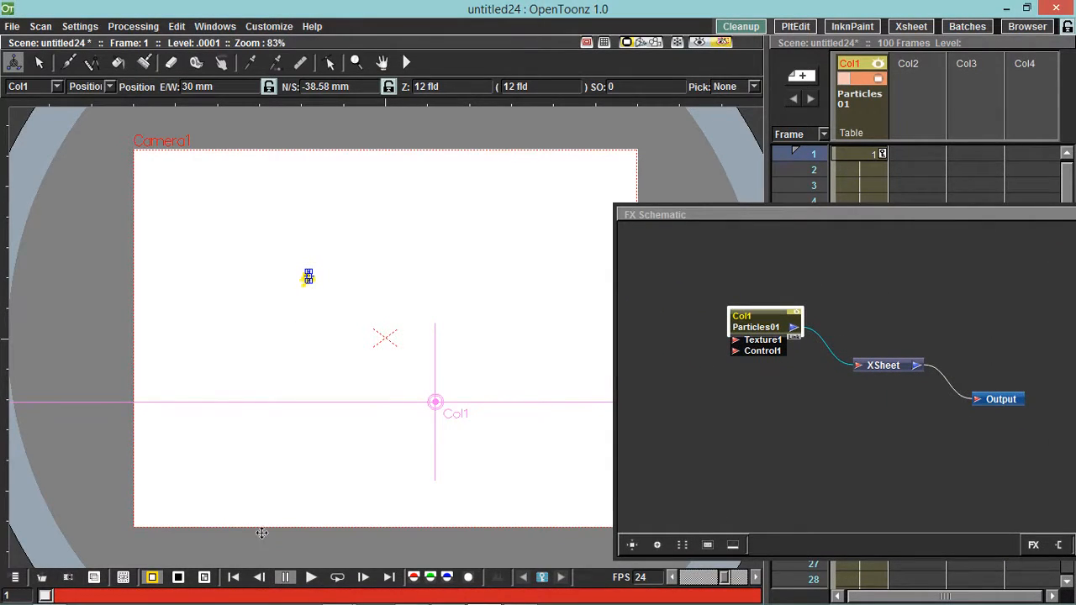
left_click(311, 576)
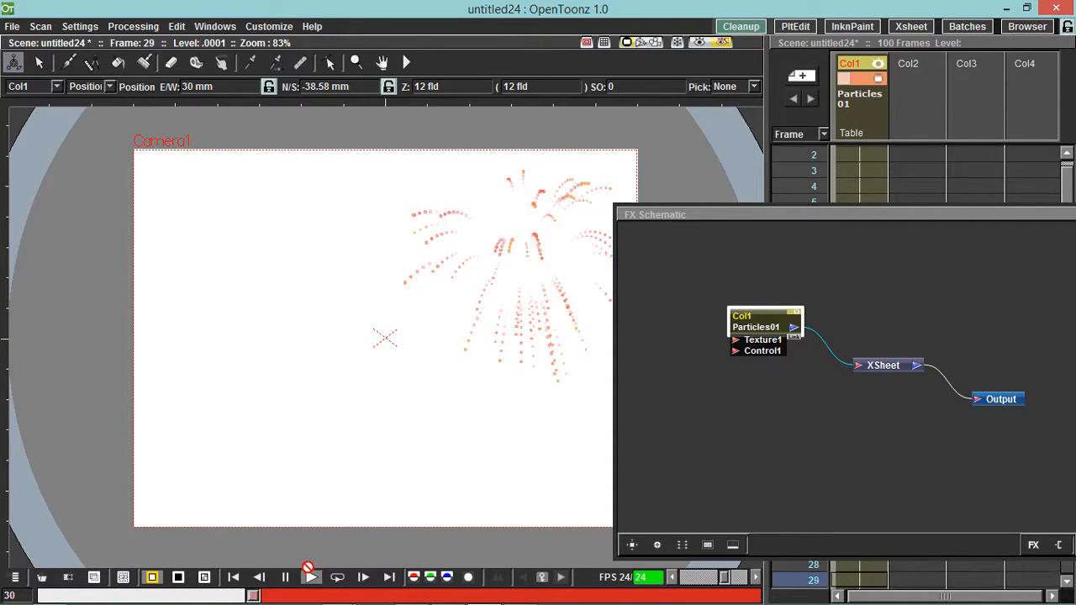
left_click(289, 579)
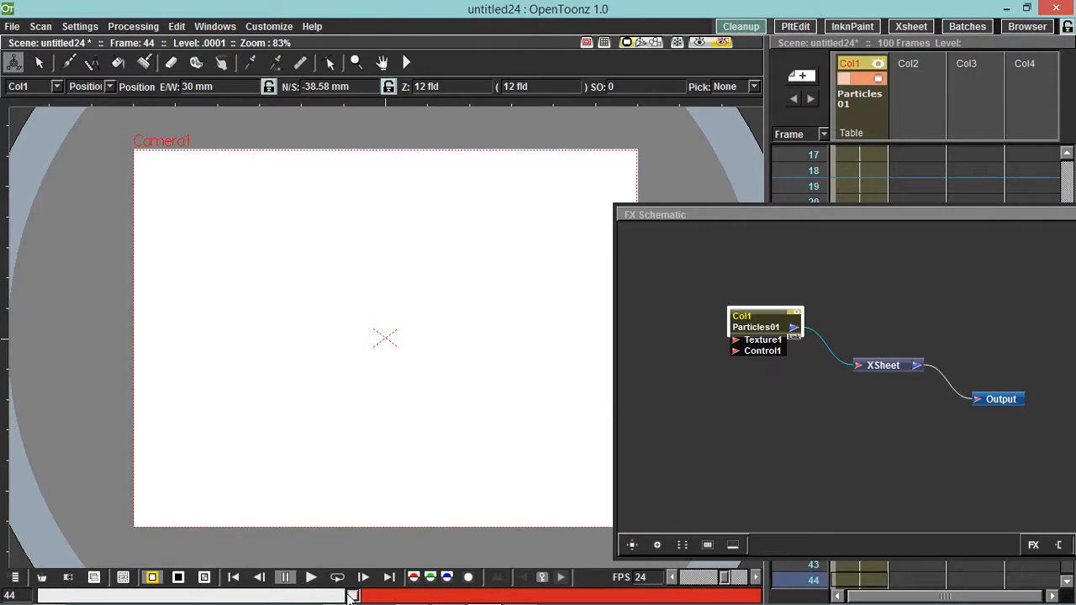
left_click_drag(355, 595, 44, 596)
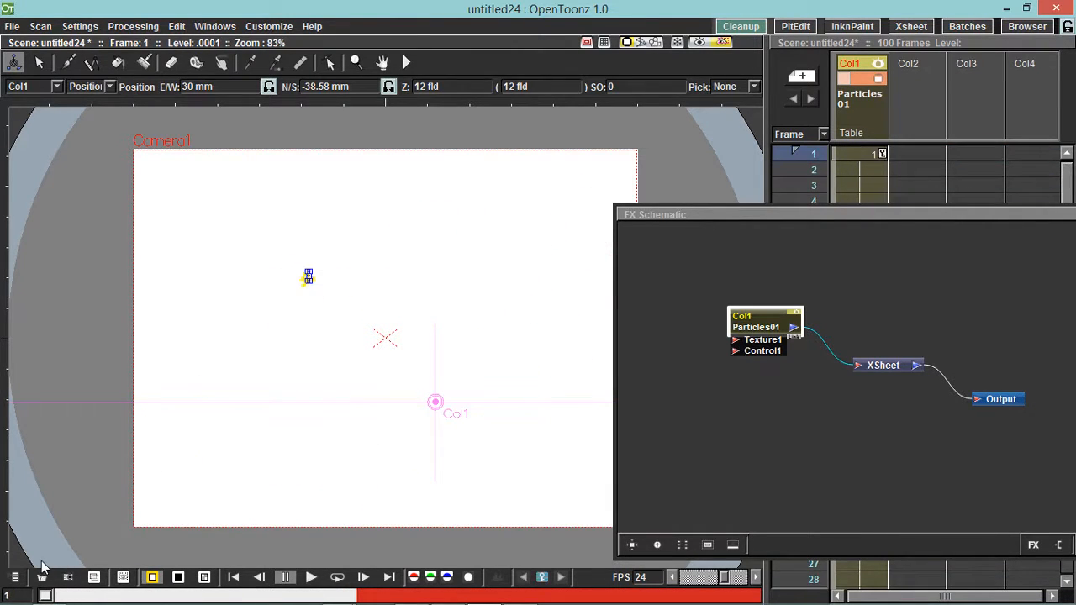
Open the Fireworks effect's settings from its node and examine the Source and Birth Params parameters.
left_click_drag(751, 218, 563, 151)
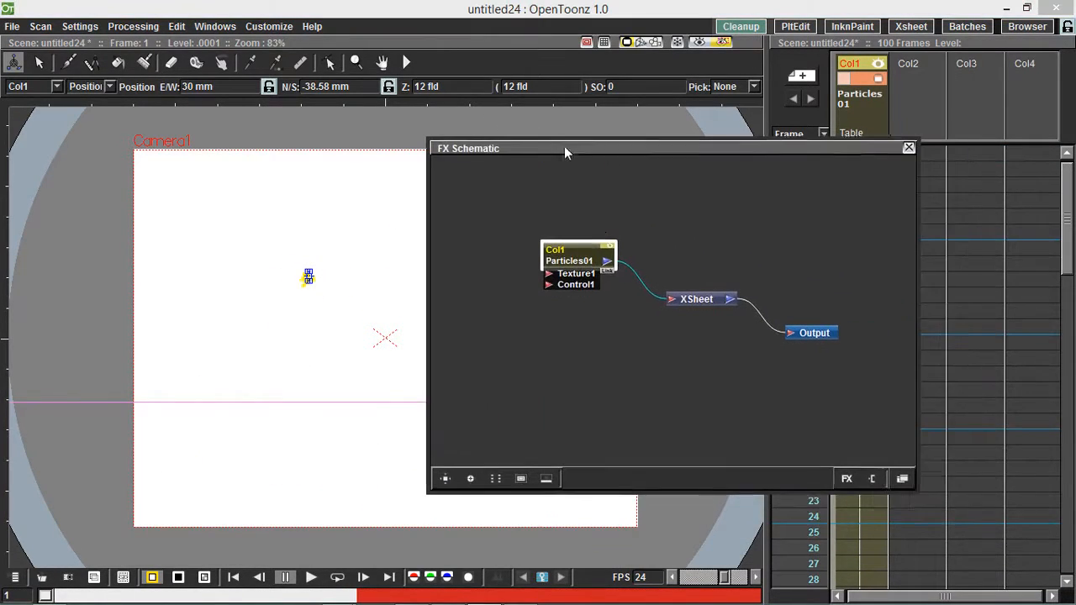
double_click(577, 258)
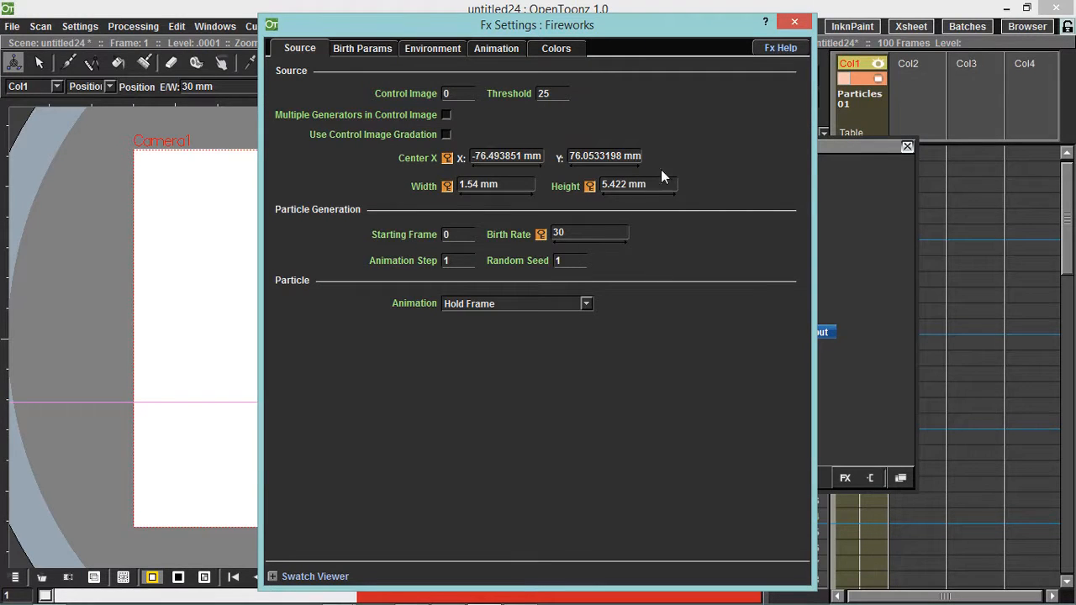
left_click(362, 49)
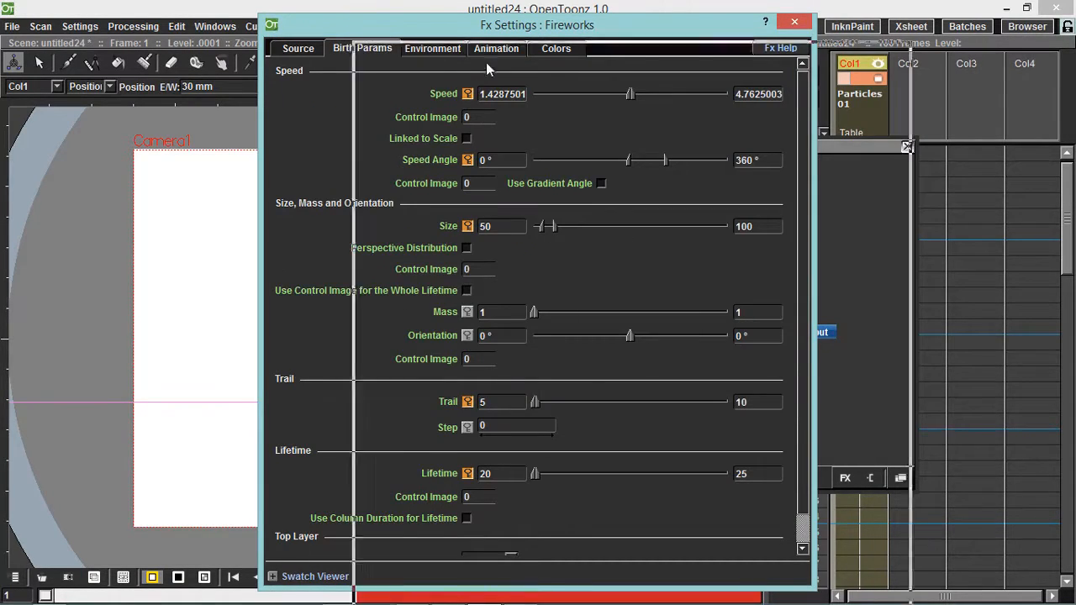
left_click_drag(366, 30, 589, 109)
left_click(541, 128)
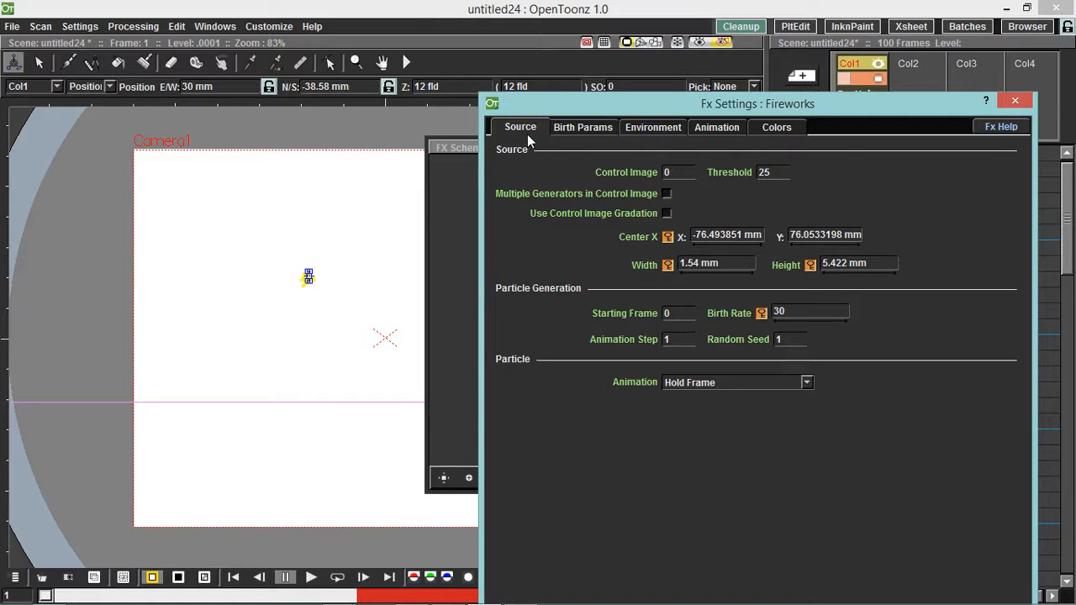
left_click(568, 130)
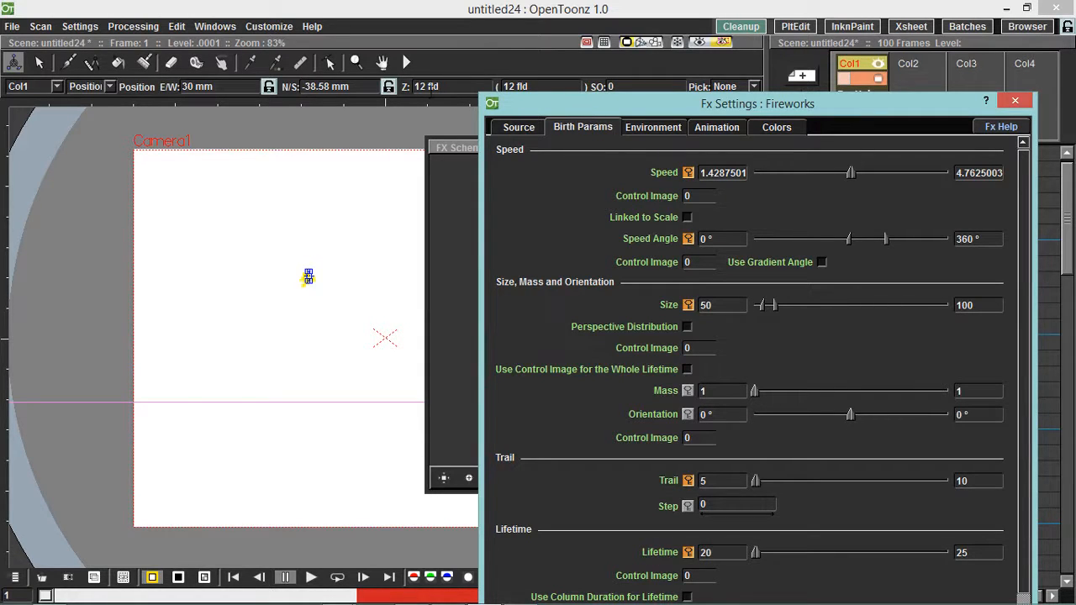
Open a separate ComboViewer window and place it beside the Fireworks settings so both can be seen.
left_click(216, 27)
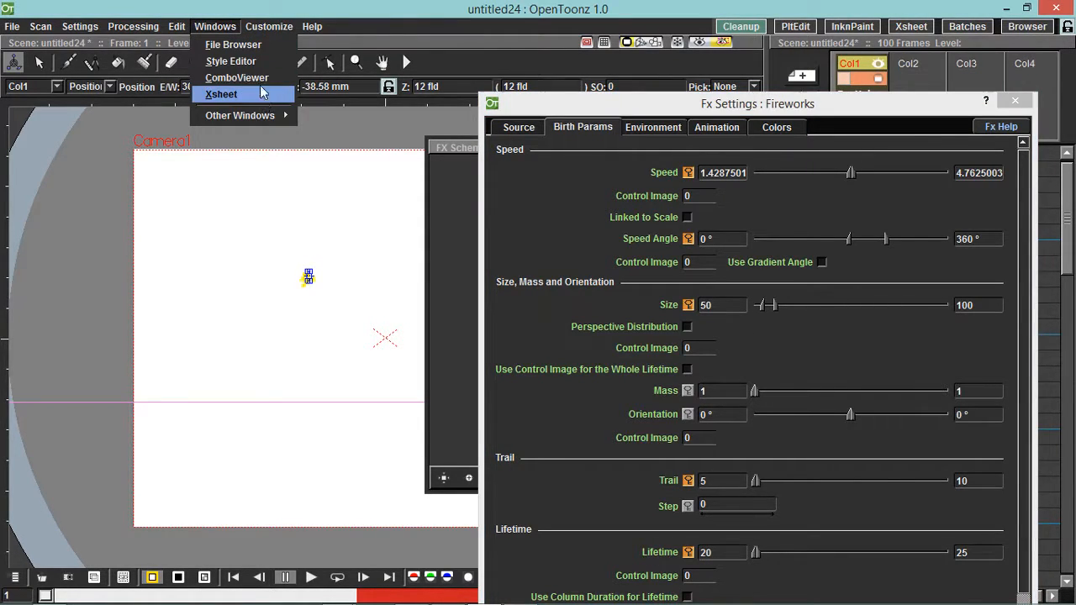
left_click(237, 77)
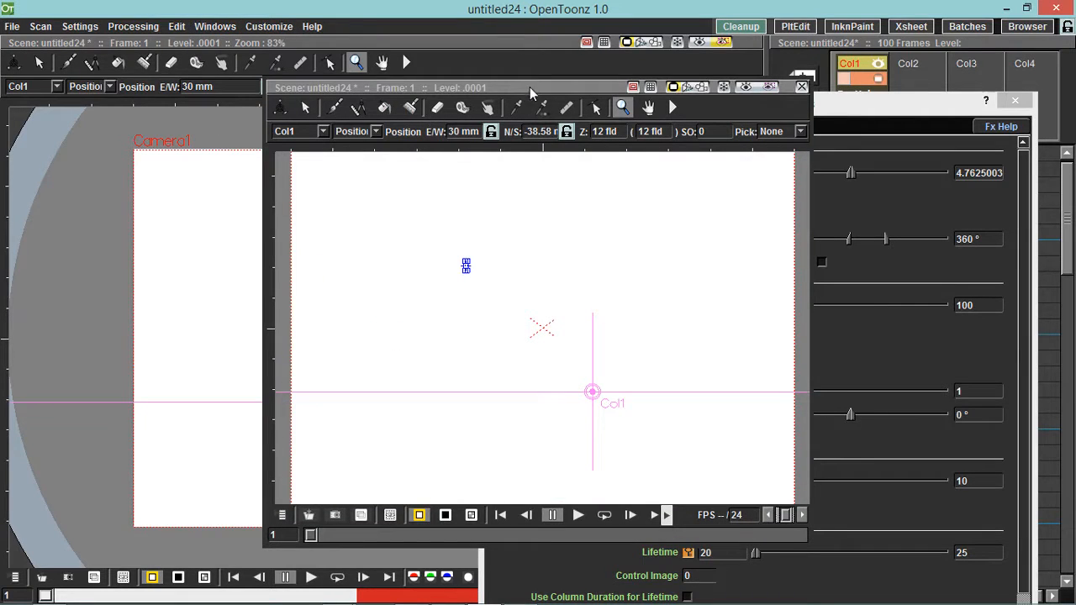
left_click_drag(518, 106, 338, 77)
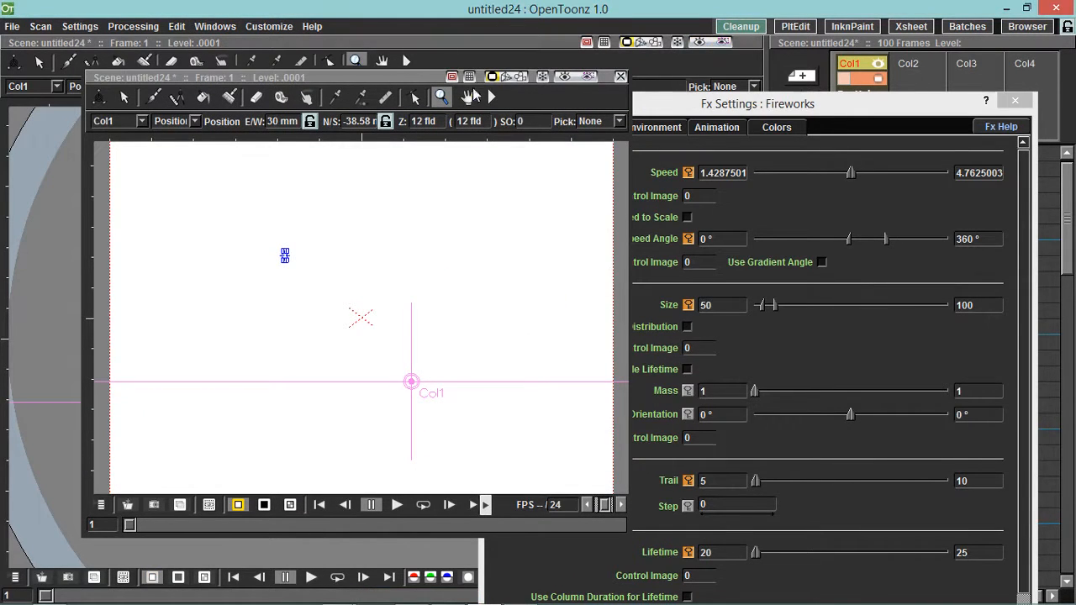
Arrange the viewer window and the Fireworks settings window side by side so the fireworks and the parameters are both visible.
left_click_drag(598, 82, 557, 75)
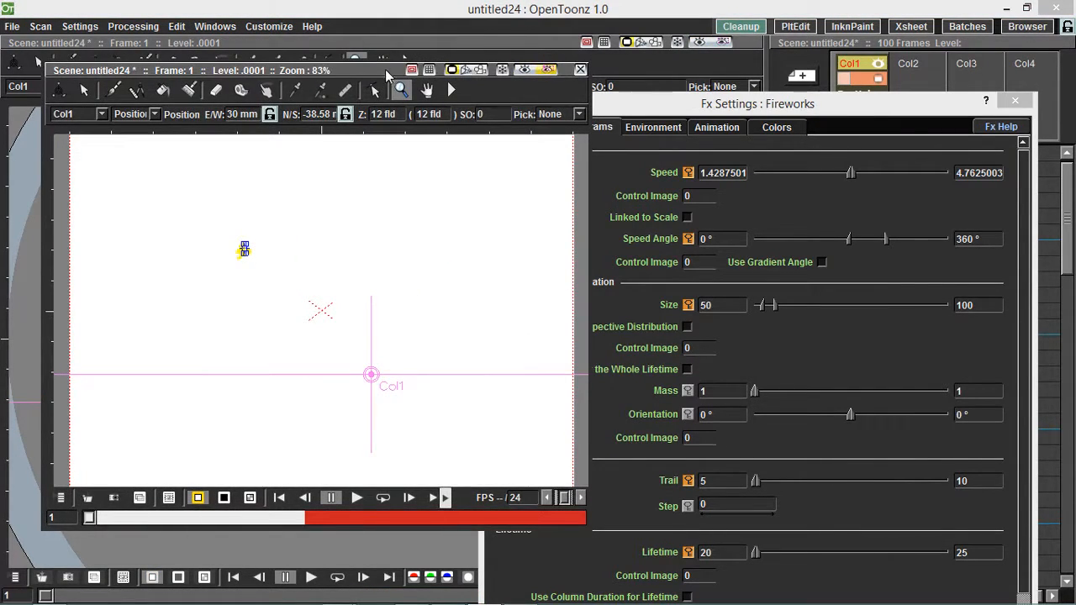
left_click_drag(385, 69, 320, 57)
left_click_drag(595, 111, 622, 41)
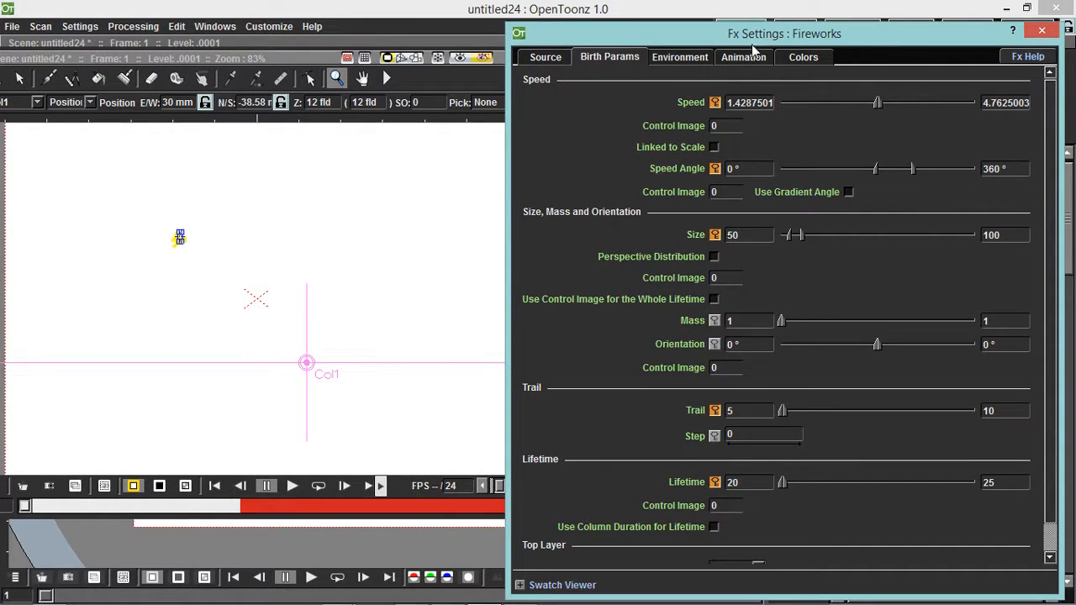
left_click_drag(759, 34, 459, 181)
left_click_drag(832, 152, 970, 335)
left_click(857, 160)
left_click_drag(577, 184, 846, 52)
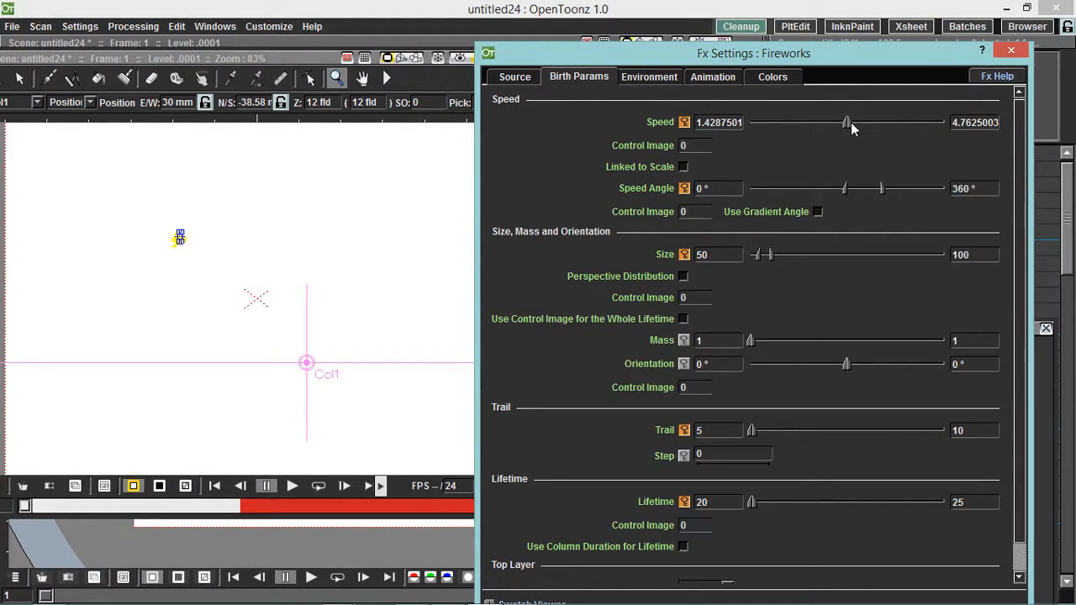
In the Birth Params at frame 1, widen the Speed range to about -7.81 minimum and 222.51 maximum.
left_click(517, 78)
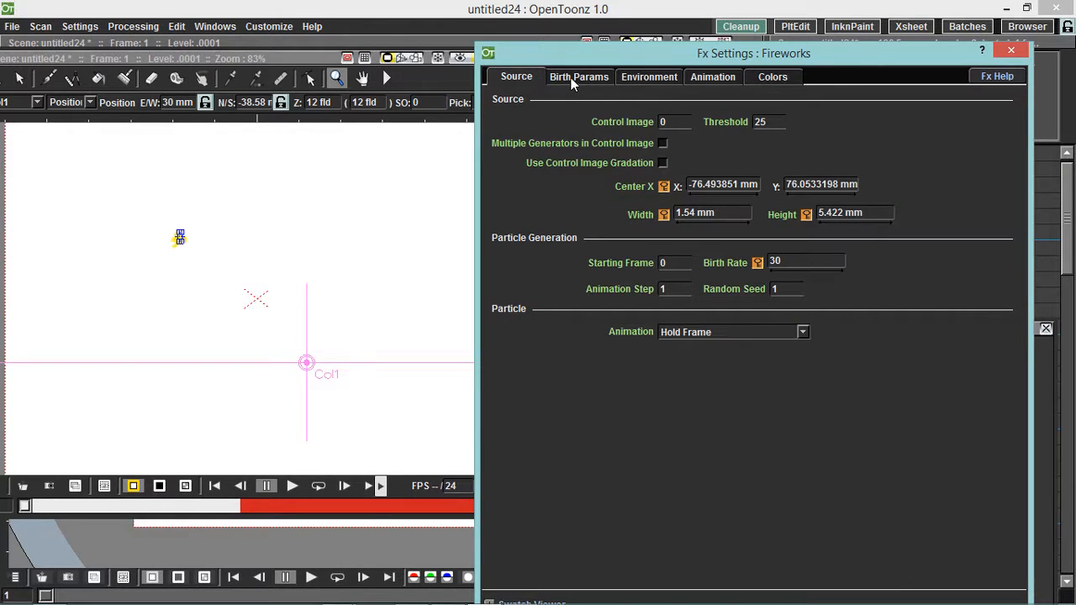
left_click(573, 78)
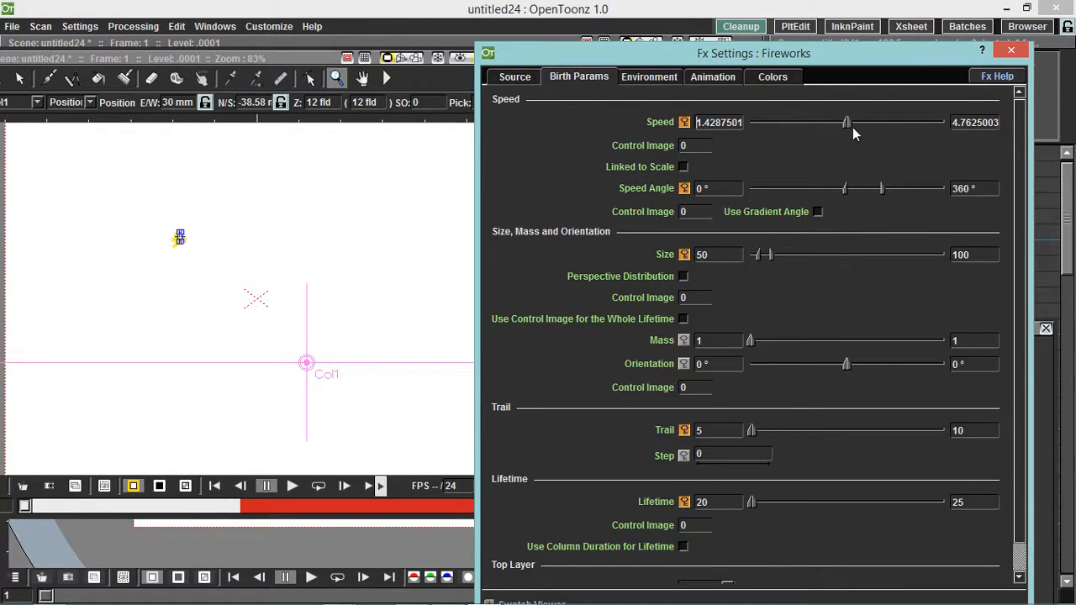
left_click_drag(851, 123, 847, 173)
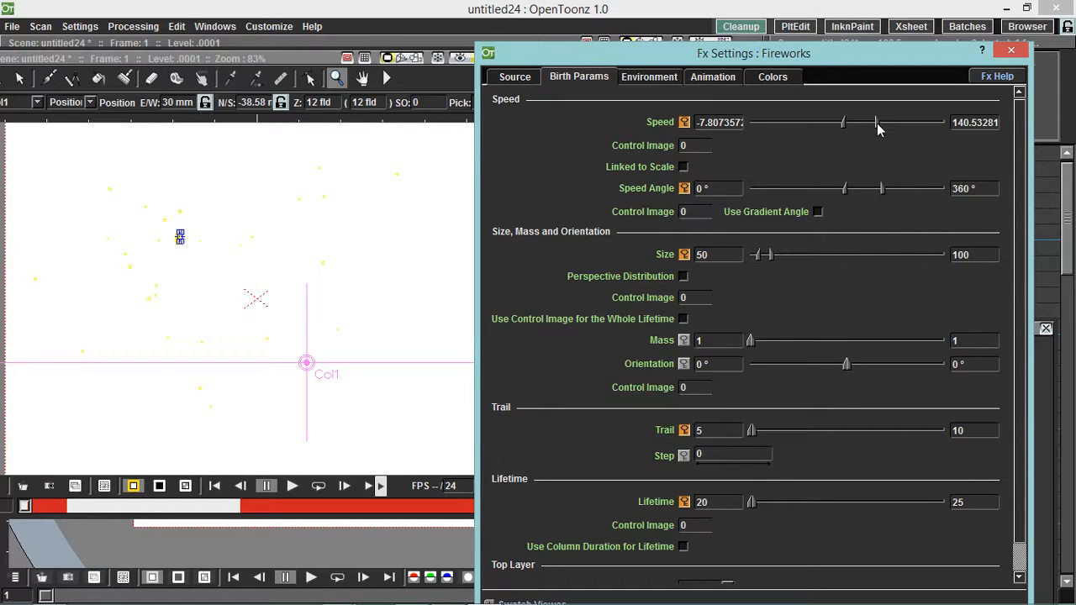
left_click_drag(879, 123, 893, 124)
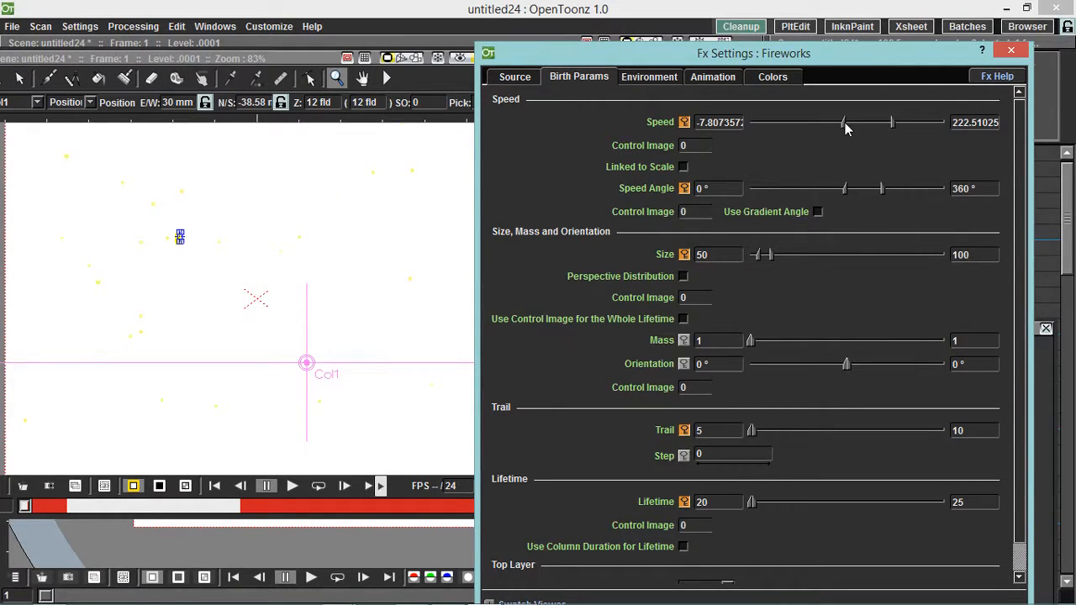
Try higher Speed ranges at frame 1, ending with about 187.38 minimum and 257.64 maximum.
left_click_drag(846, 128, 903, 130)
left_click_drag(832, 126, 915, 130)
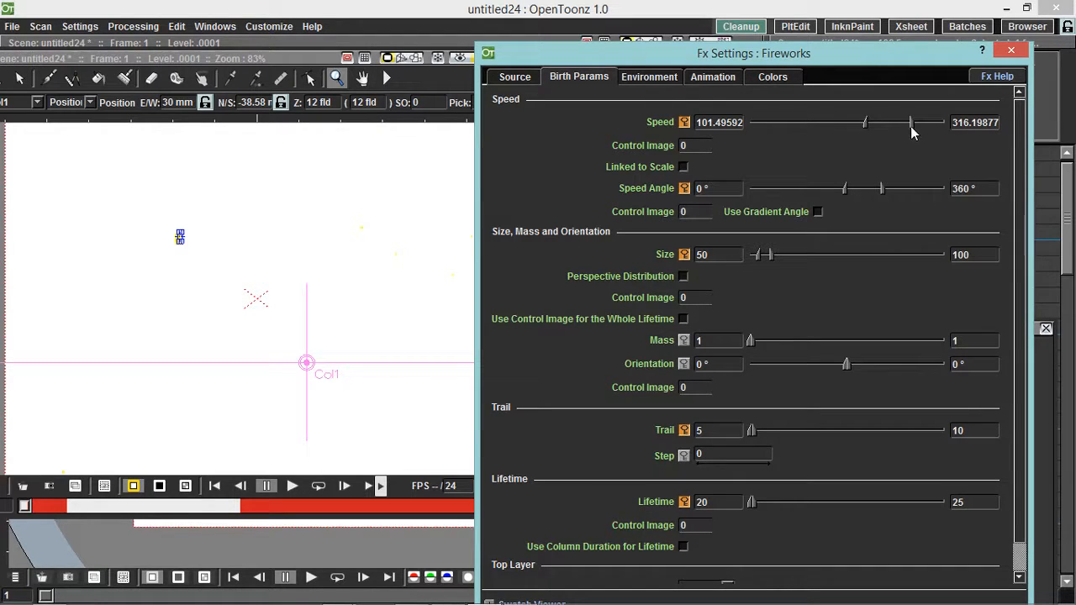
left_click_drag(910, 124, 863, 126)
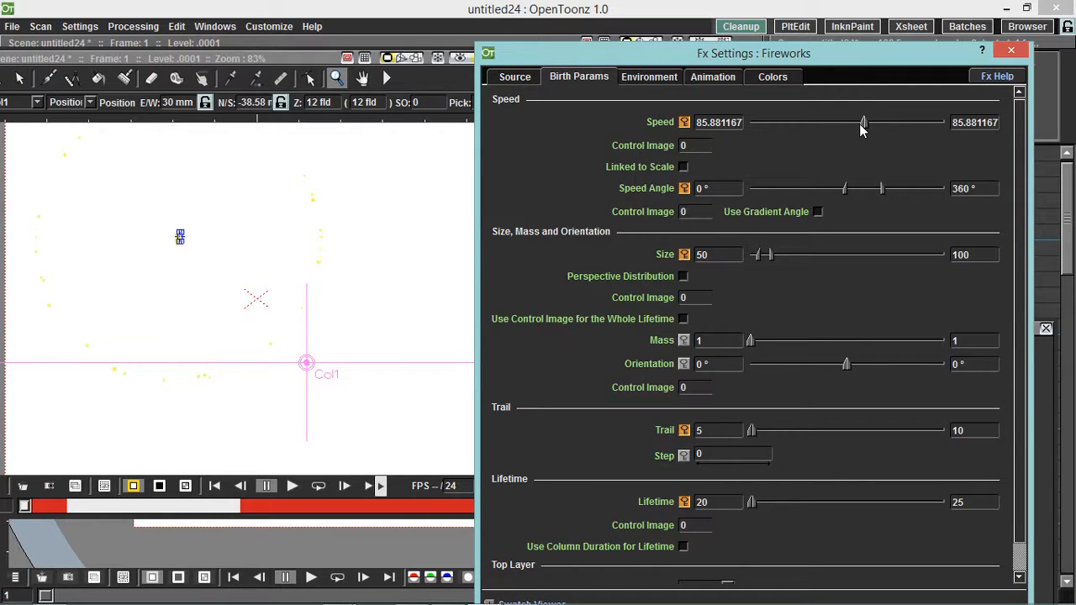
left_click_drag(861, 126, 902, 129)
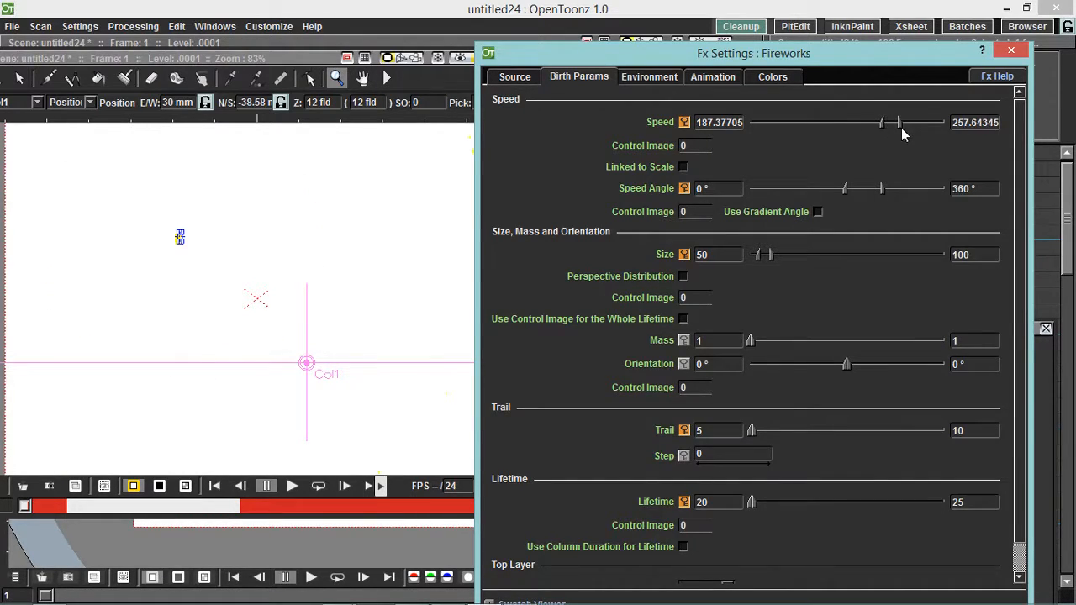
Play the fireworks animation from the first frame to check the faster particles, and pause it.
left_click(292, 486)
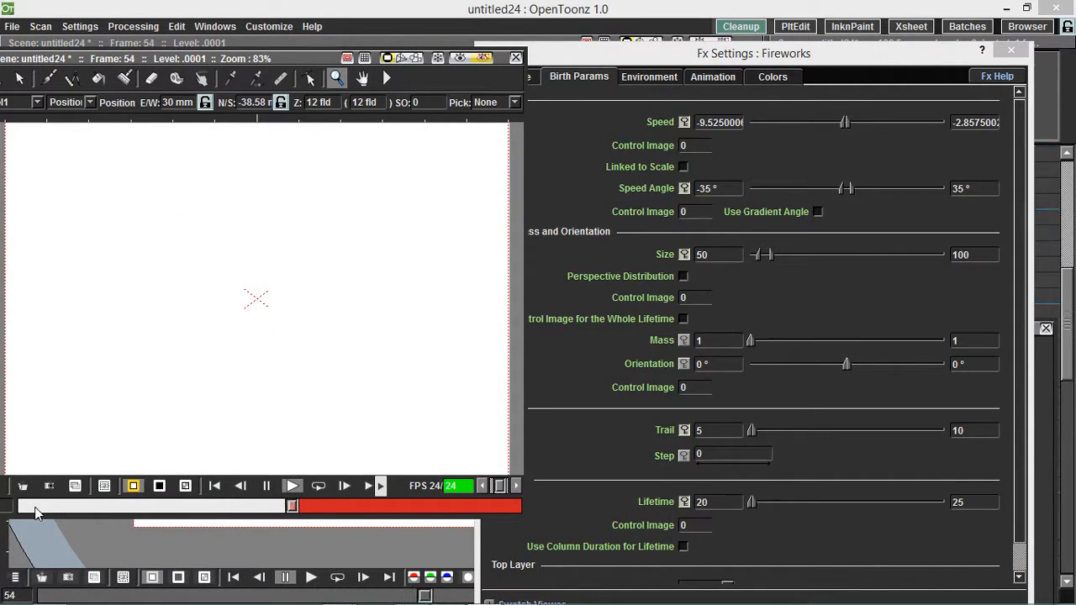
left_click_drag(35, 508, 22, 508)
left_click(294, 486)
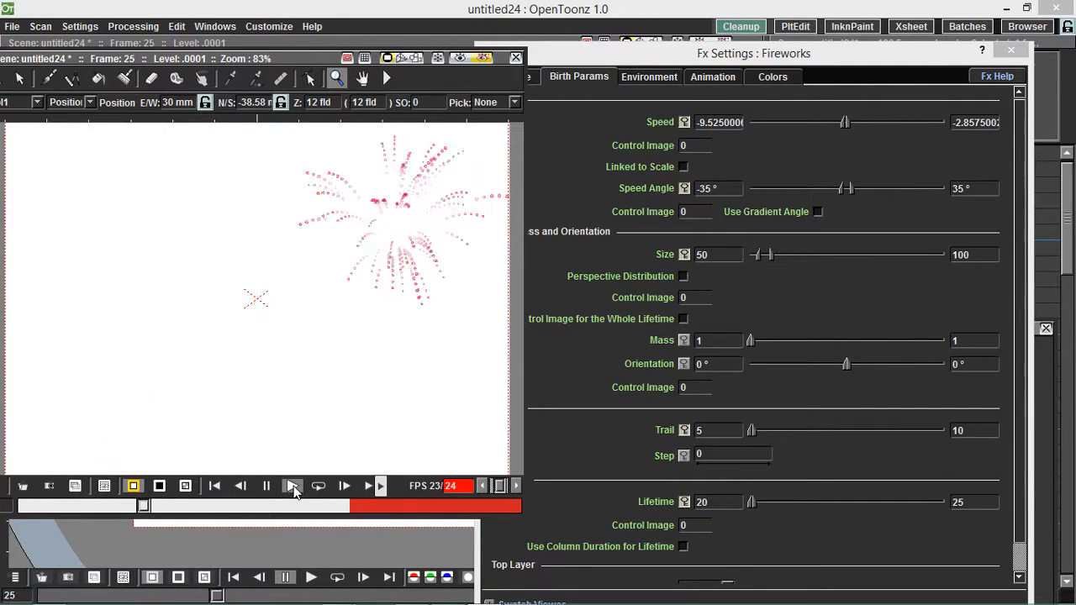
left_click(267, 486)
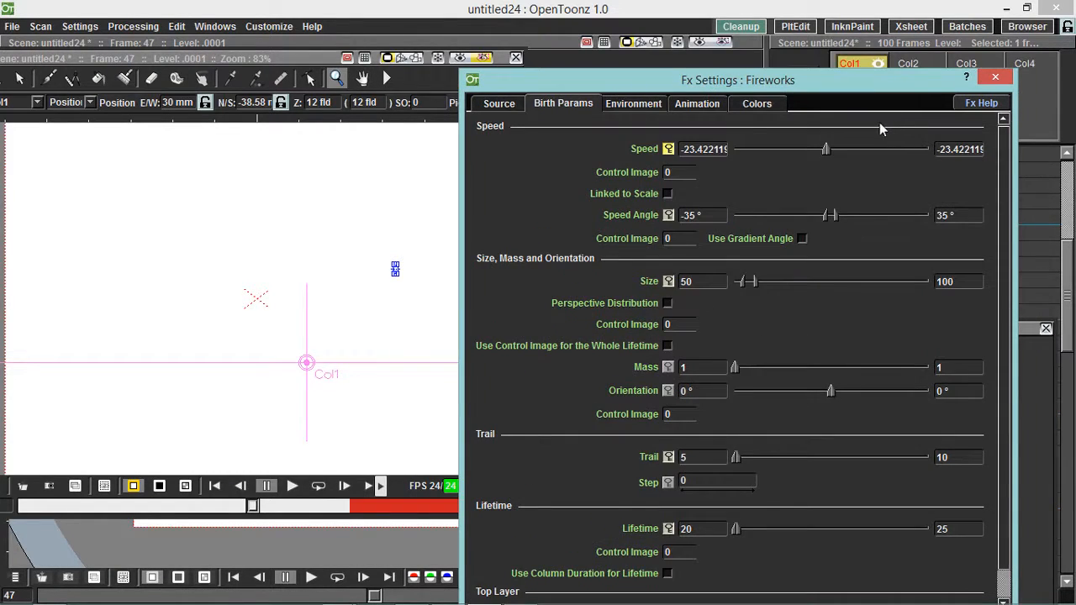
Undo the last Speed changes, move the settings off the Xsheet, and return to frame 1 of Col1.
key("ctrl+z")
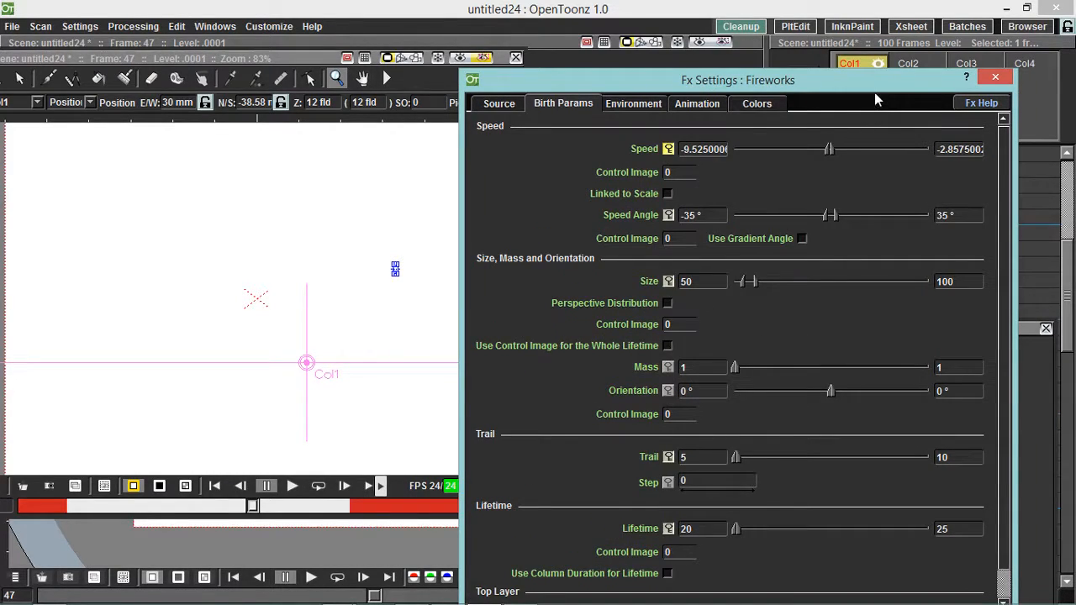
left_click_drag(875, 96, 765, 199)
left_click(879, 156)
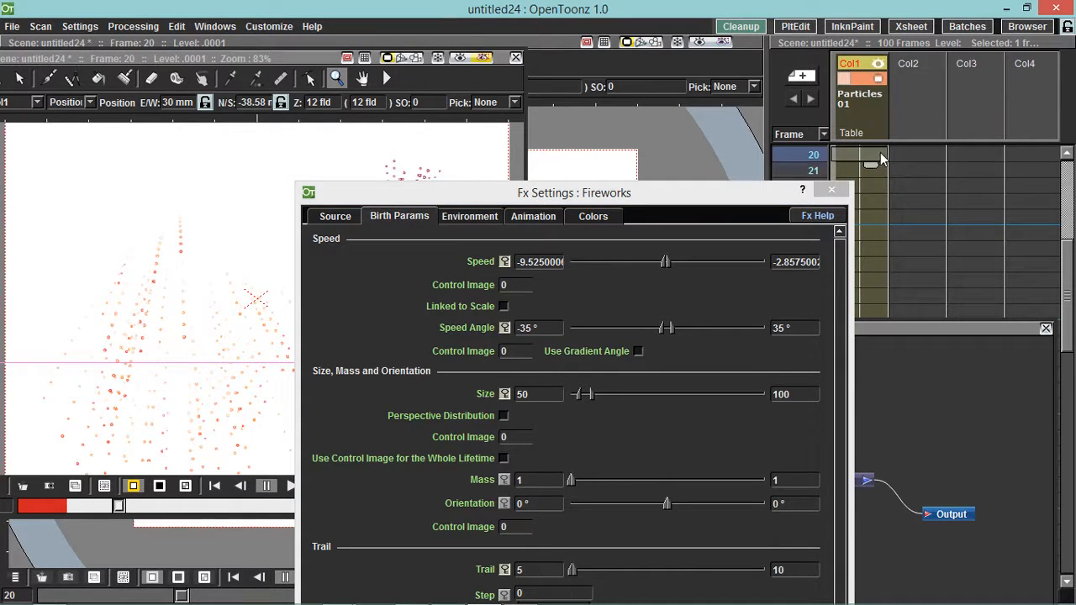
key("Up")
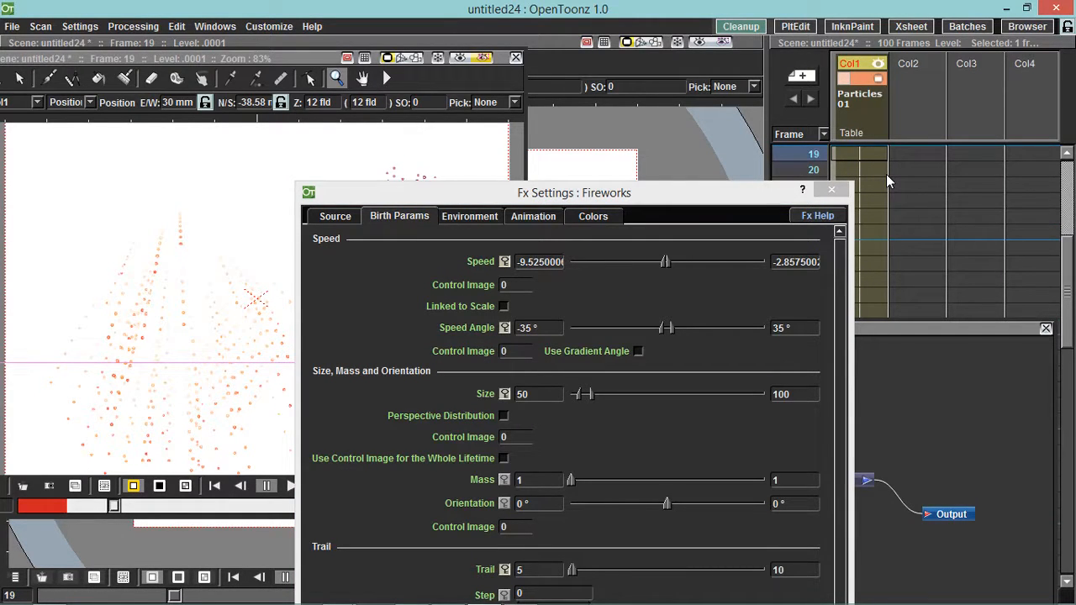
scroll(886, 174, "up", 6)
left_click(877, 154)
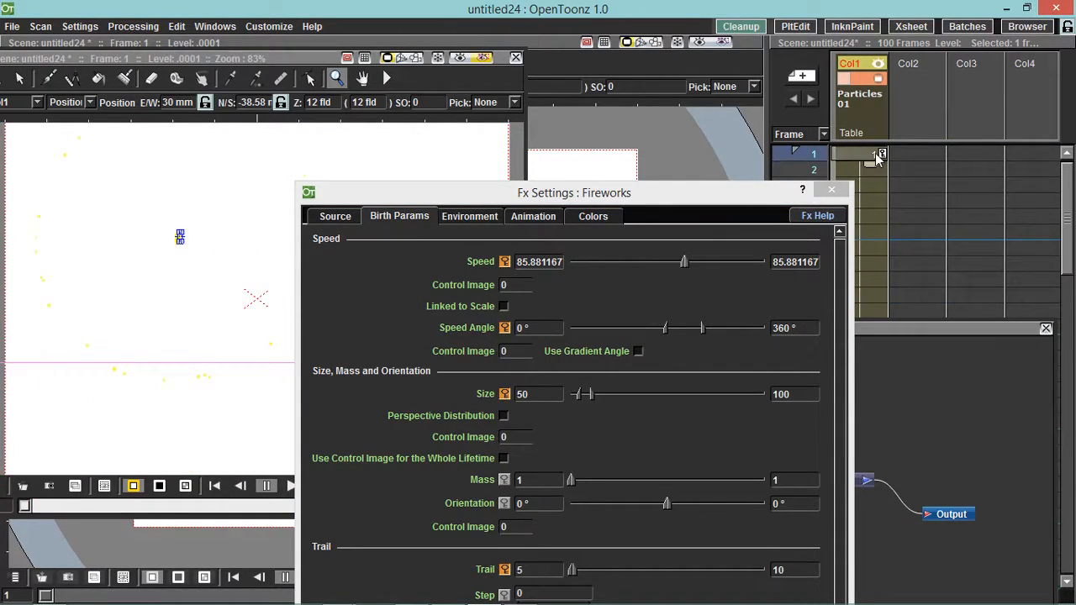
Set both Speed values to about -62.46 at frame 1 and move the settings window clear of the viewer.
left_click_drag(687, 263, 659, 265)
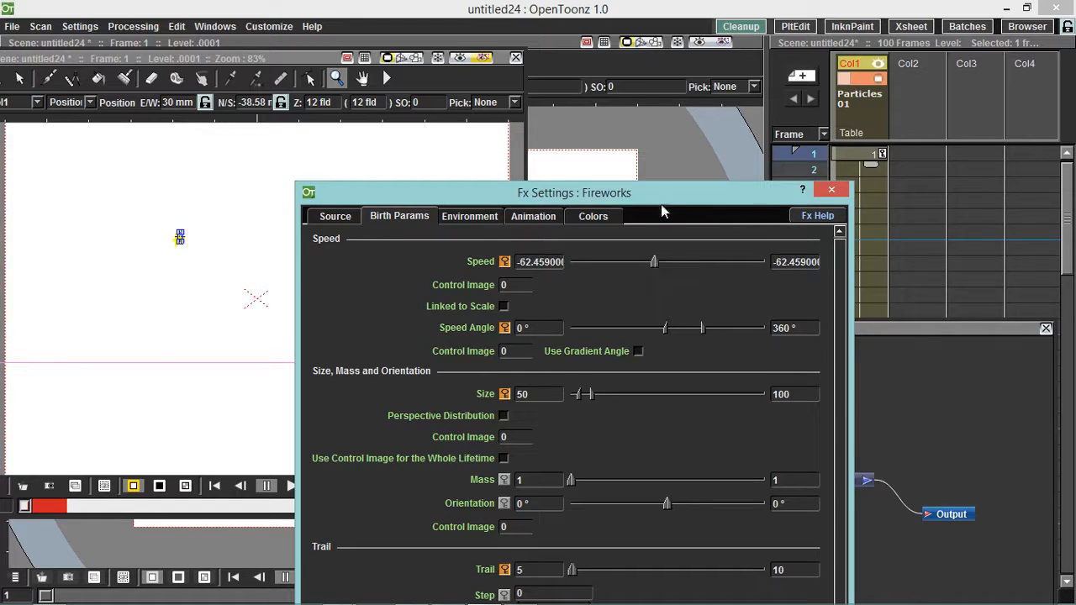
left_click_drag(661, 195, 819, 80)
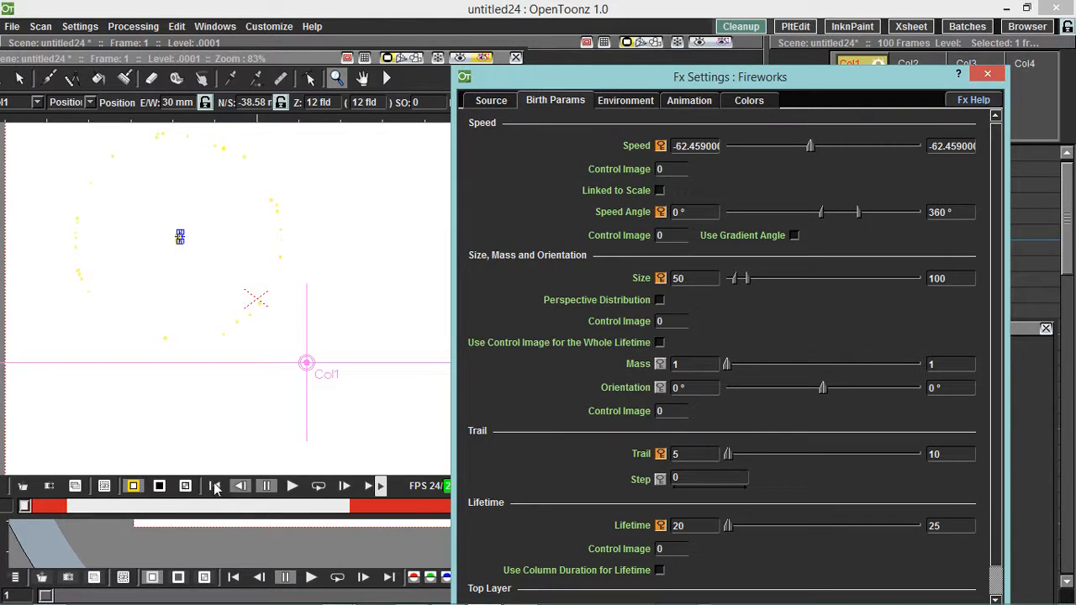
left_click(28, 508)
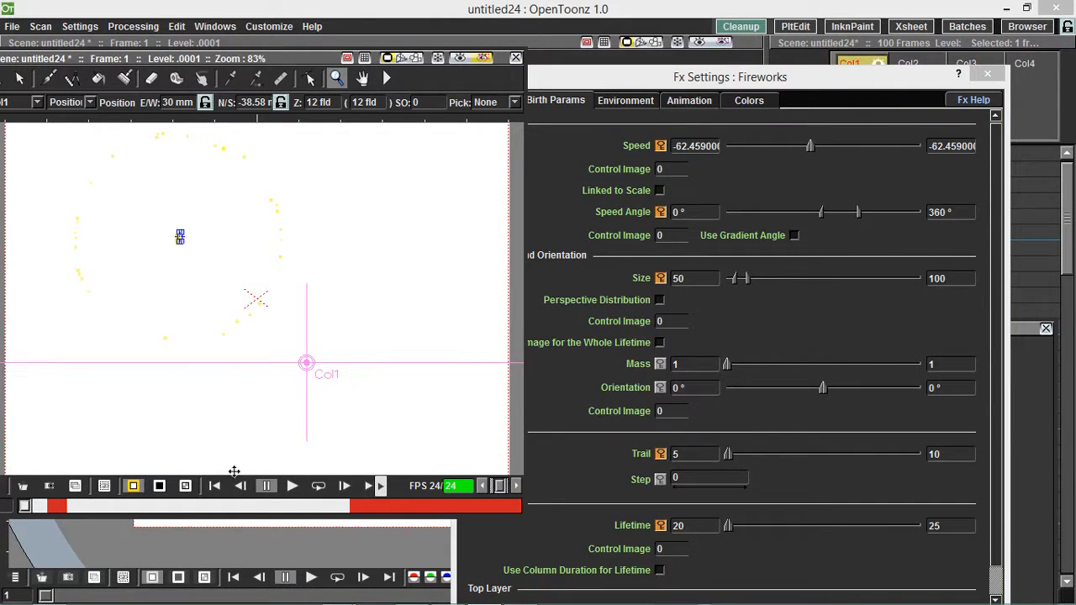
Play the animation with the negative Speed, pause it, and scrub back to frame 1.
left_click(292, 486)
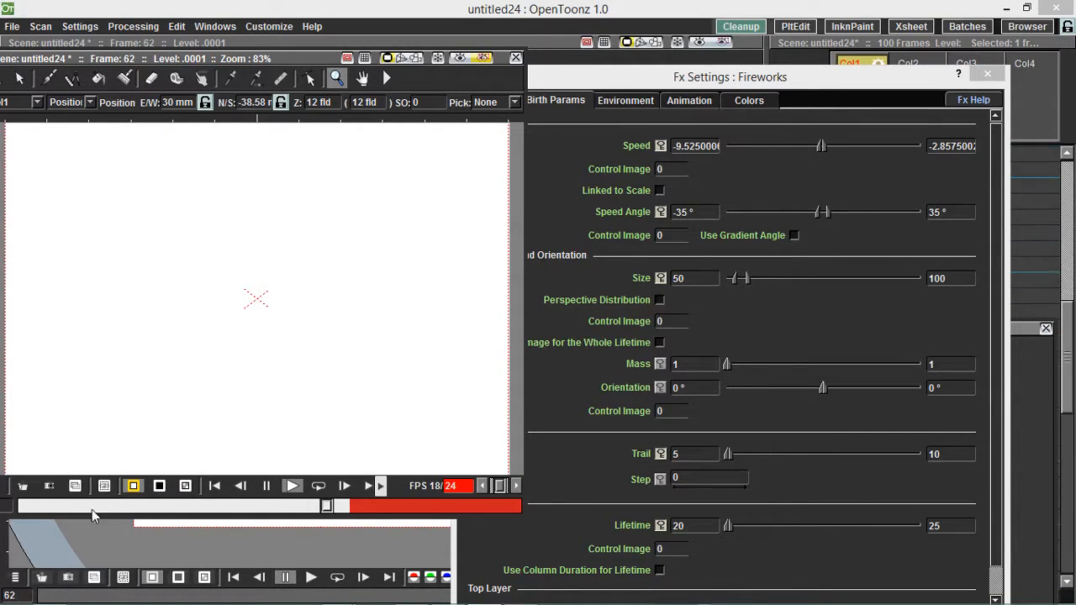
left_click(270, 485)
left_click(262, 506)
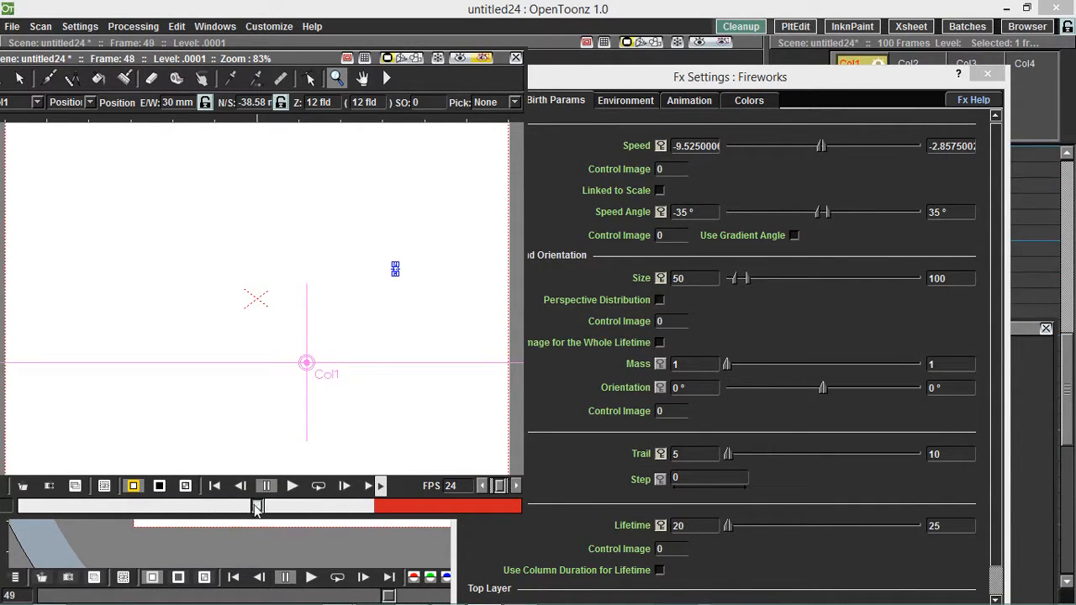
left_click_drag(258, 506, 19, 508)
Set both Speed values to 7.8073572 at frame 1 and play the animation to check the result.
left_click_drag(523, 309, 459, 308)
left_click_drag(809, 146, 828, 151)
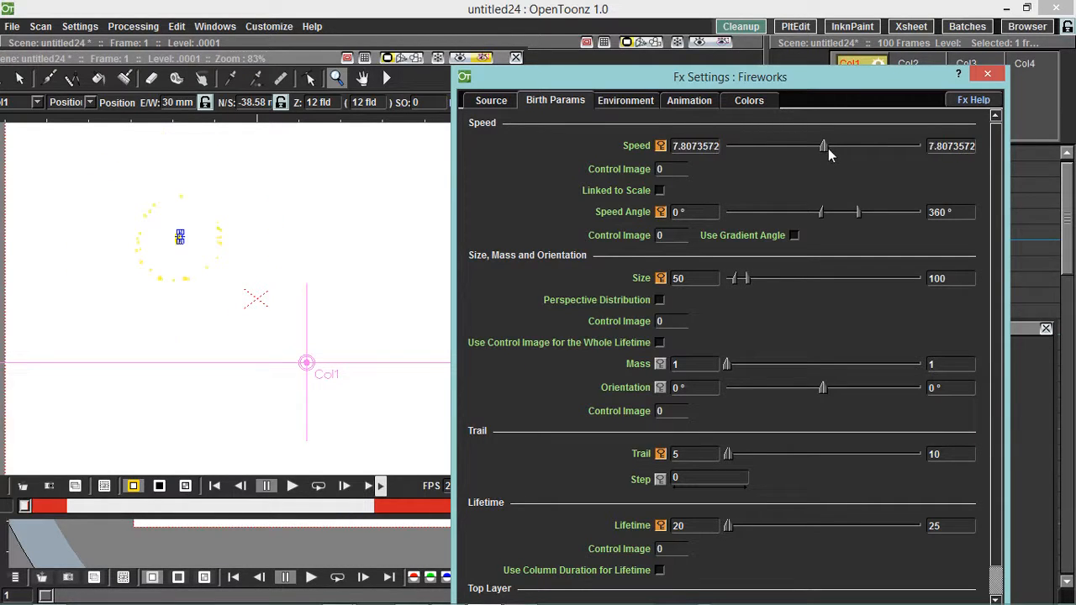
left_click(44, 510)
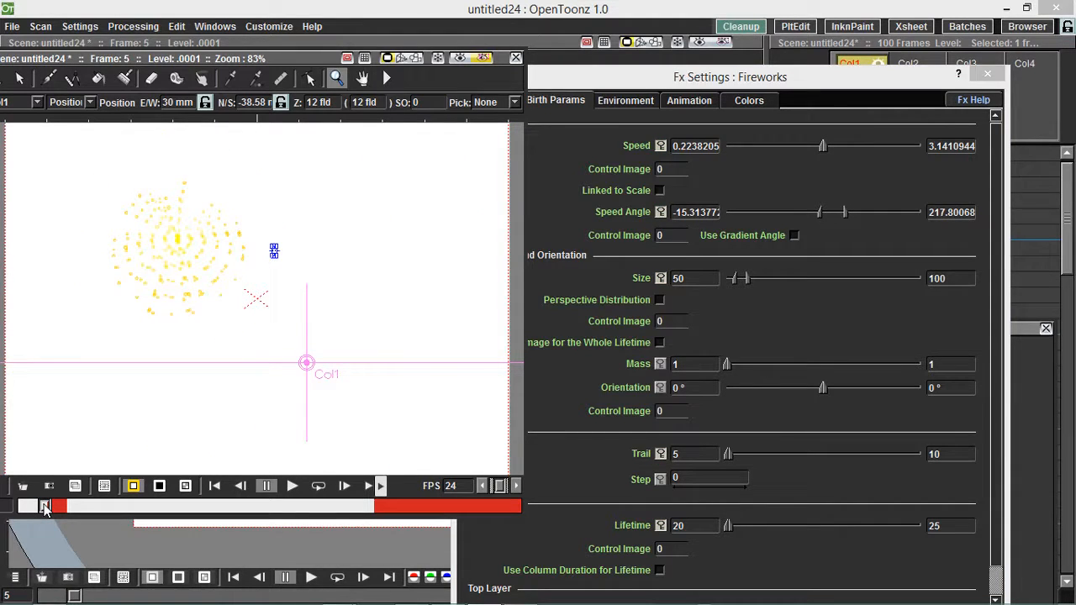
left_click_drag(44, 509, 24, 508)
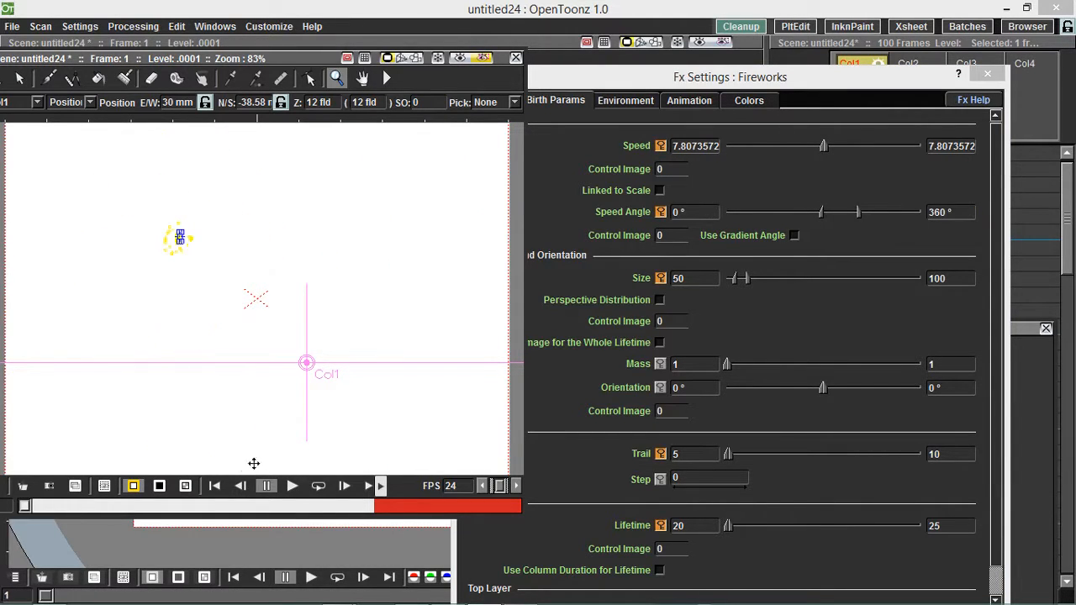
left_click(292, 487)
left_click_drag(240, 506, 6, 504)
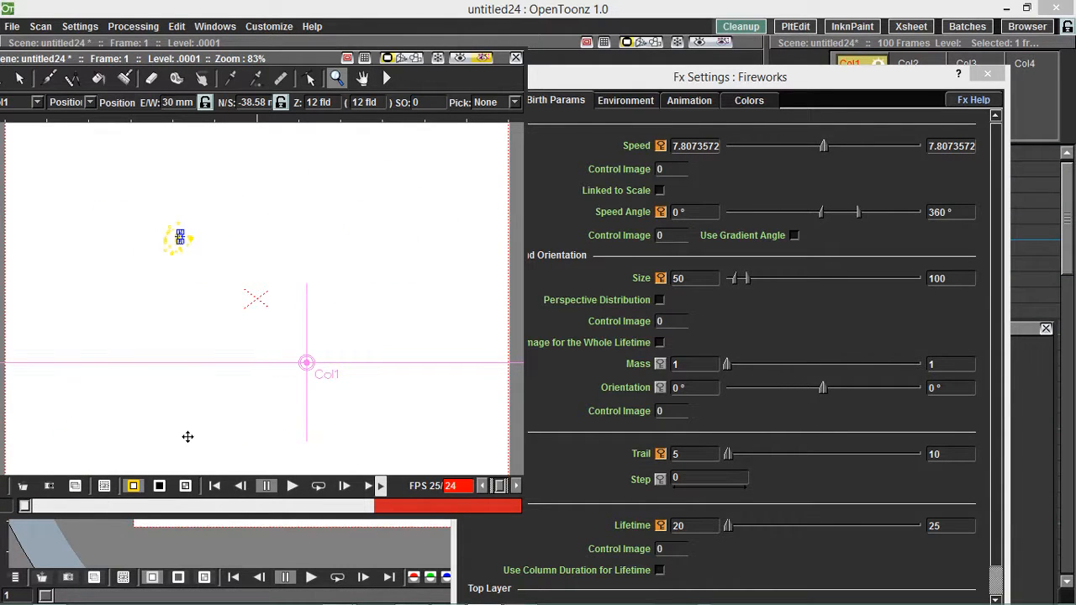
Reposition the Fireworks settings window and set the maximum Speed Angle to 90.1639° at frame 1.
left_click(803, 87)
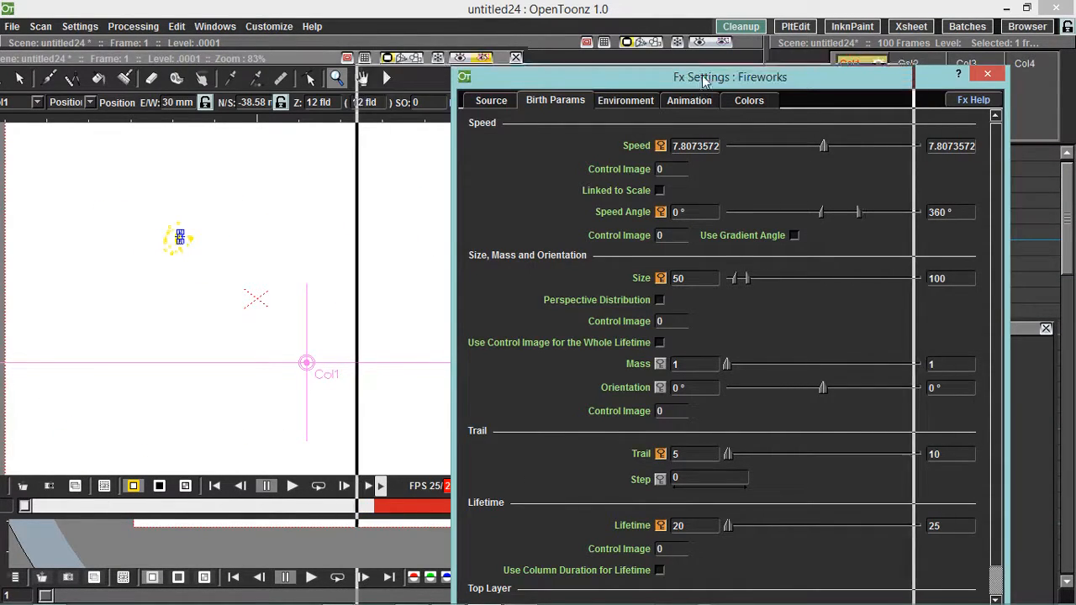
left_click_drag(803, 87, 711, 82)
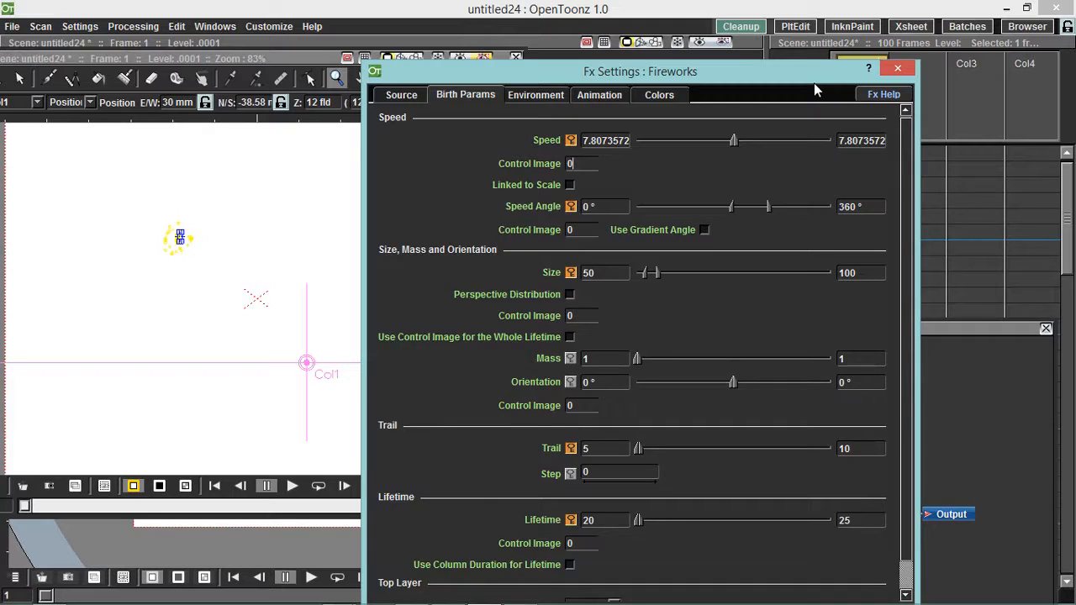
mouse_move(813, 82)
left_mouse_down()
mouse_move(777, 244)
mouse_move(814, 65)
left_mouse_up()
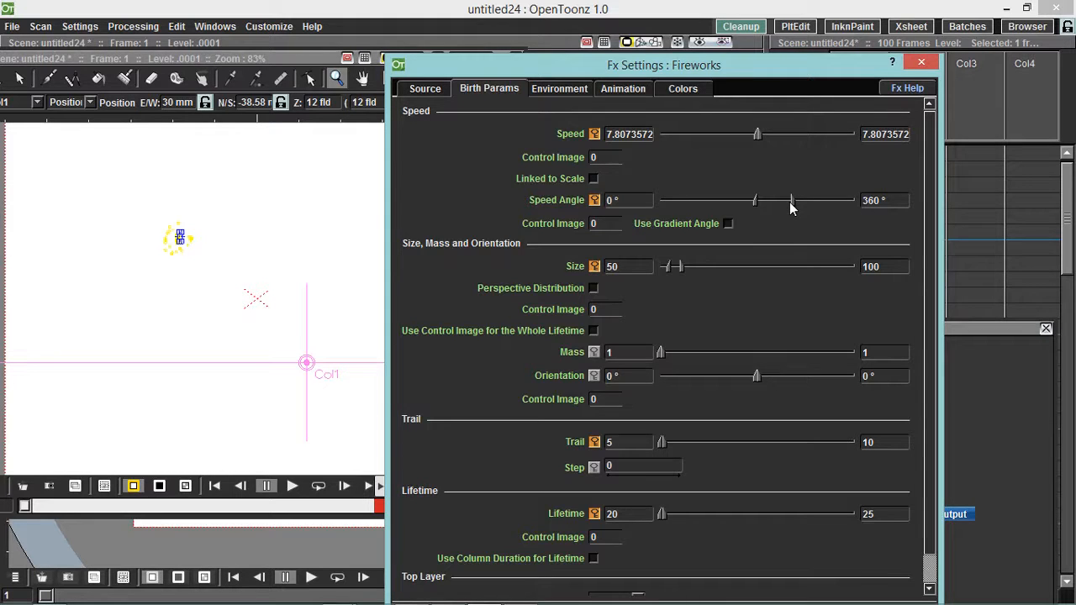
left_click_drag(789, 202, 766, 207)
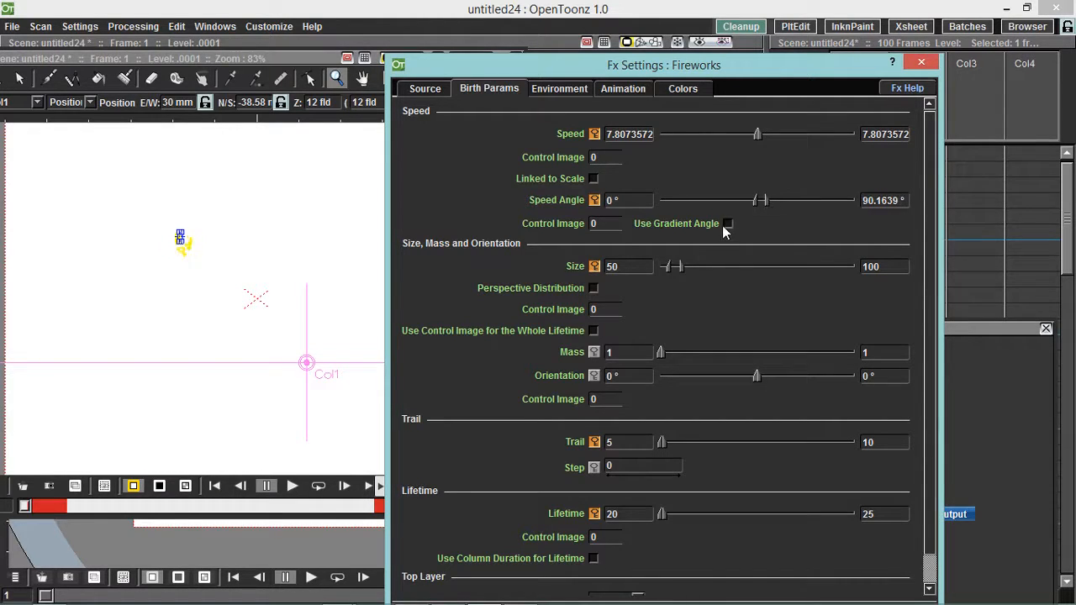
Go through the animation frame by frame from frame 1 to frame 10 to examine the narrowed particle spread.
left_click_drag(40, 507, 17, 514)
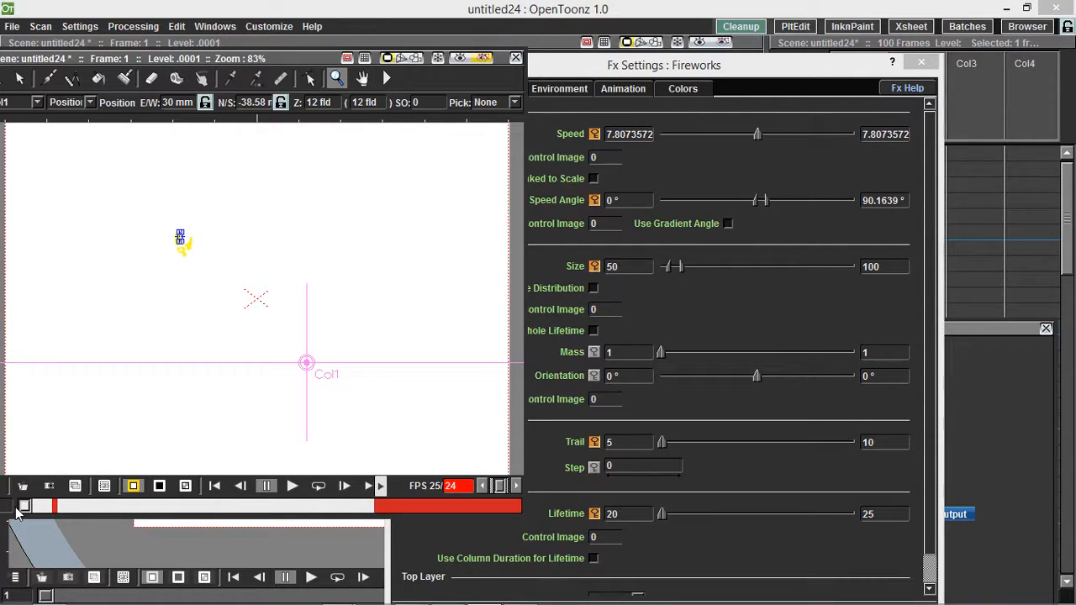
left_click(344, 487)
left_click(348, 488)
left_click(350, 488)
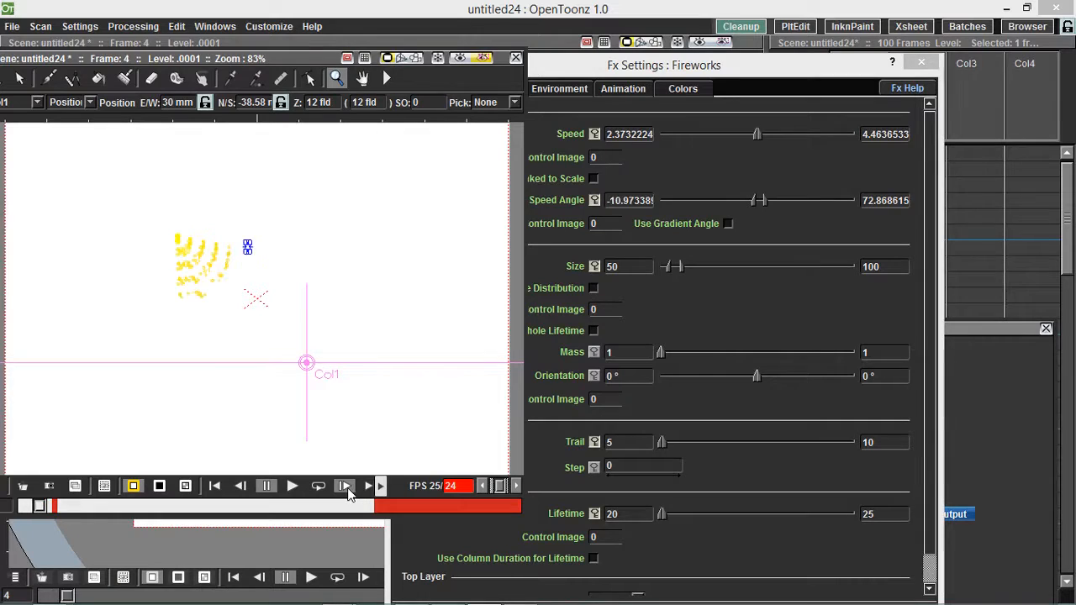
left_click(348, 488)
left_click(346, 490)
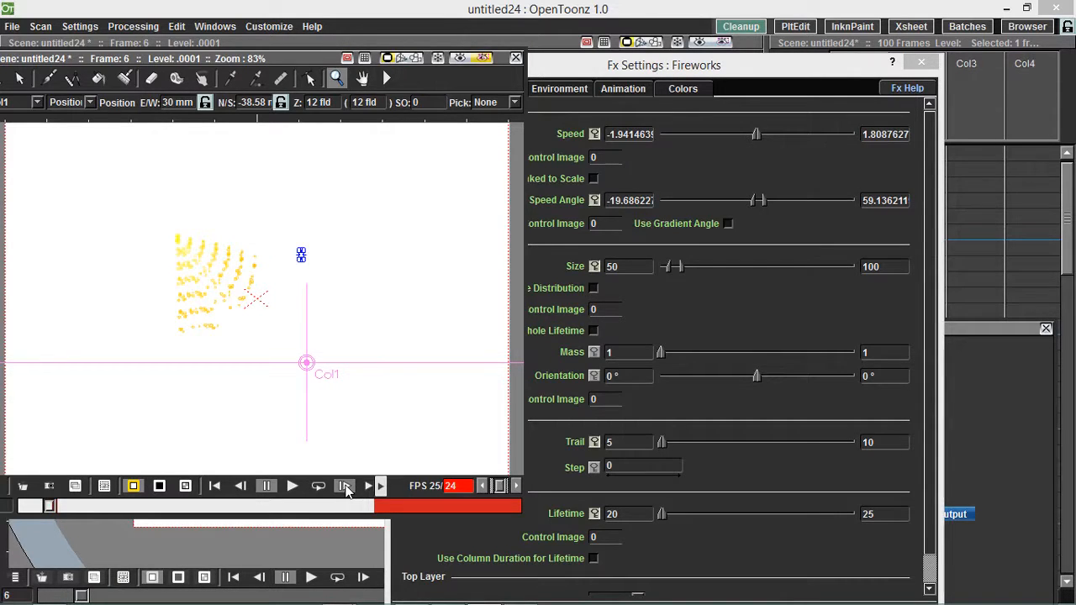
left_click(345, 487)
left_click(345, 487)
left_click(346, 488)
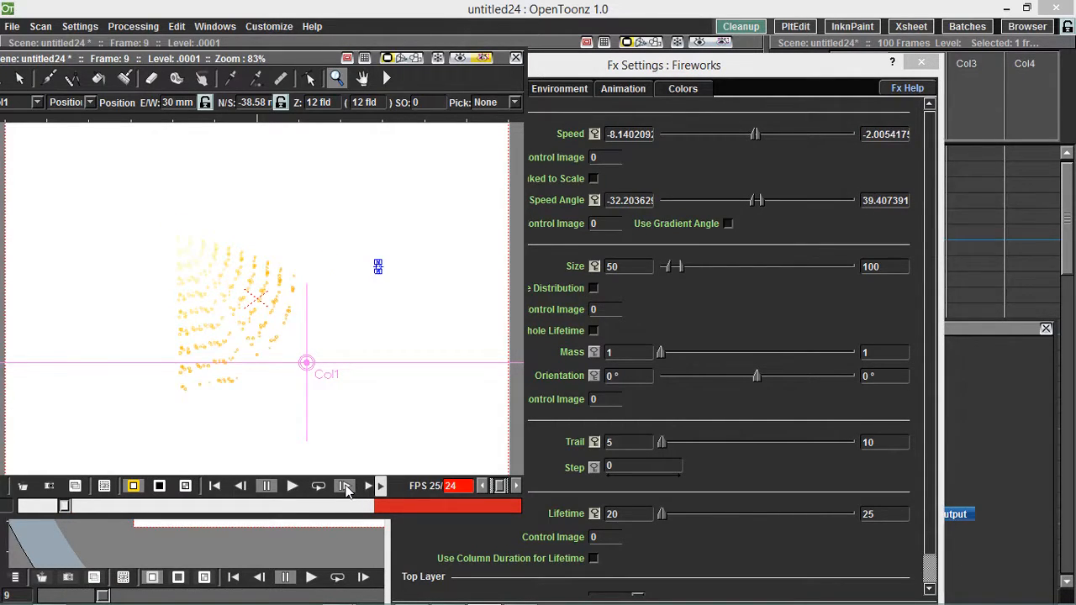
left_click(346, 487)
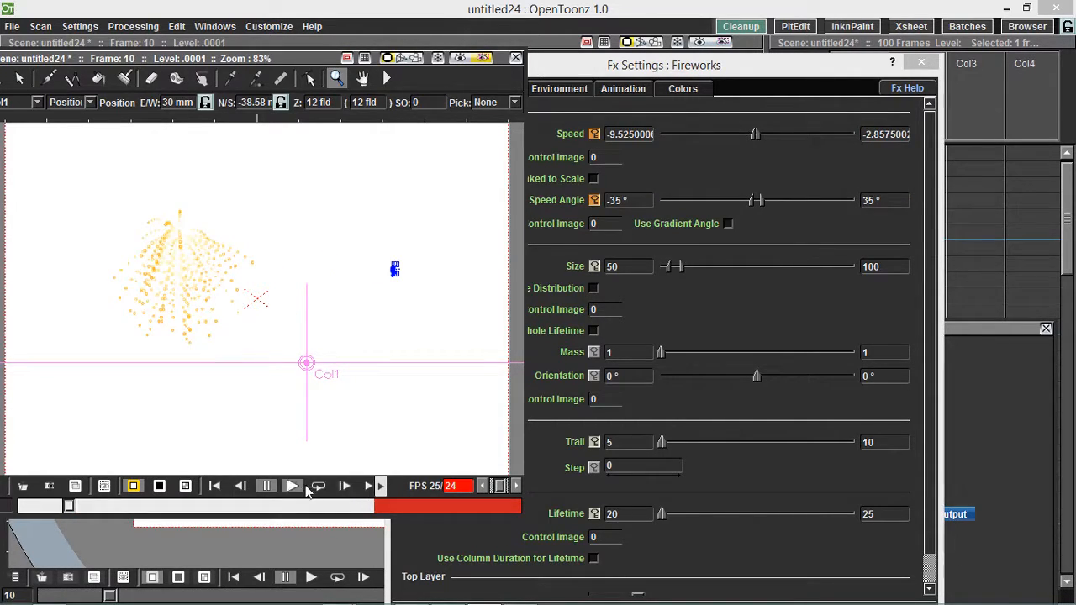
Return to frame 1 and set the maximum Speed Angle to 360.6557°.
left_click(223, 490)
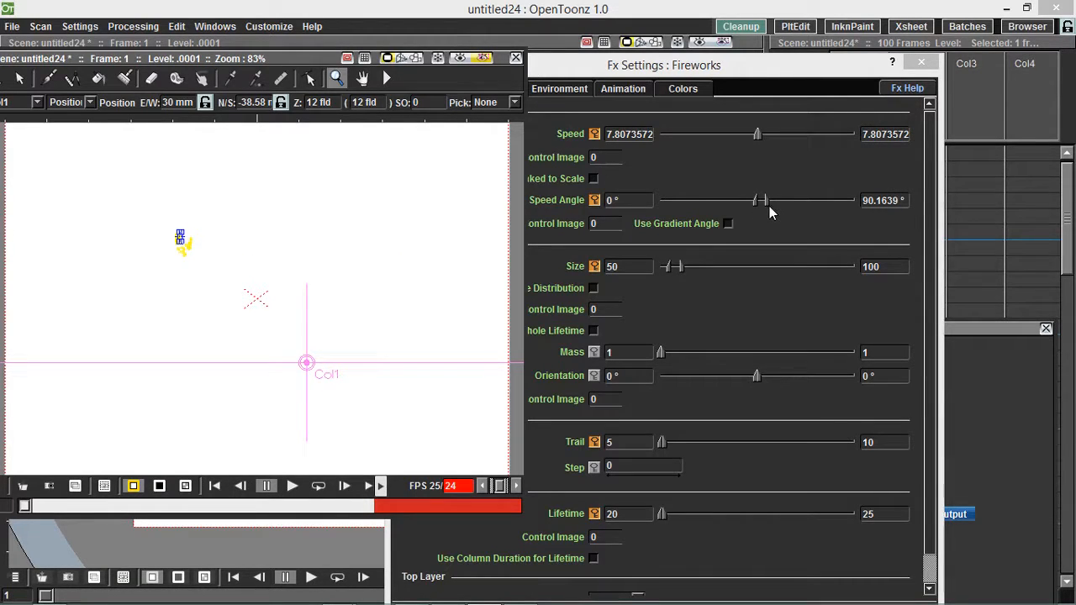
left_click_drag(768, 206, 792, 206)
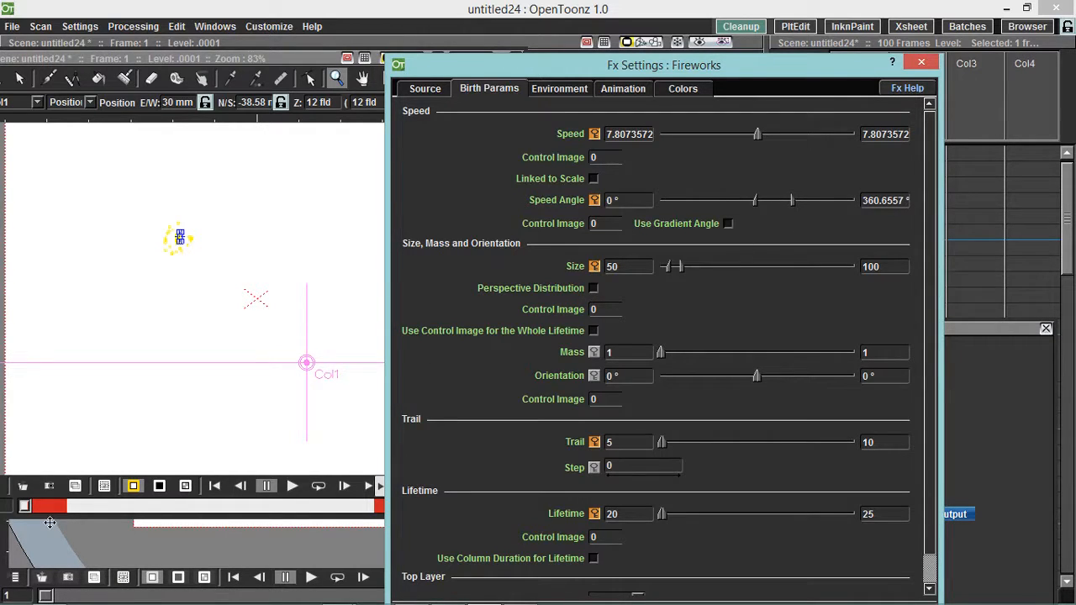
left_click_drag(48, 508, 25, 507)
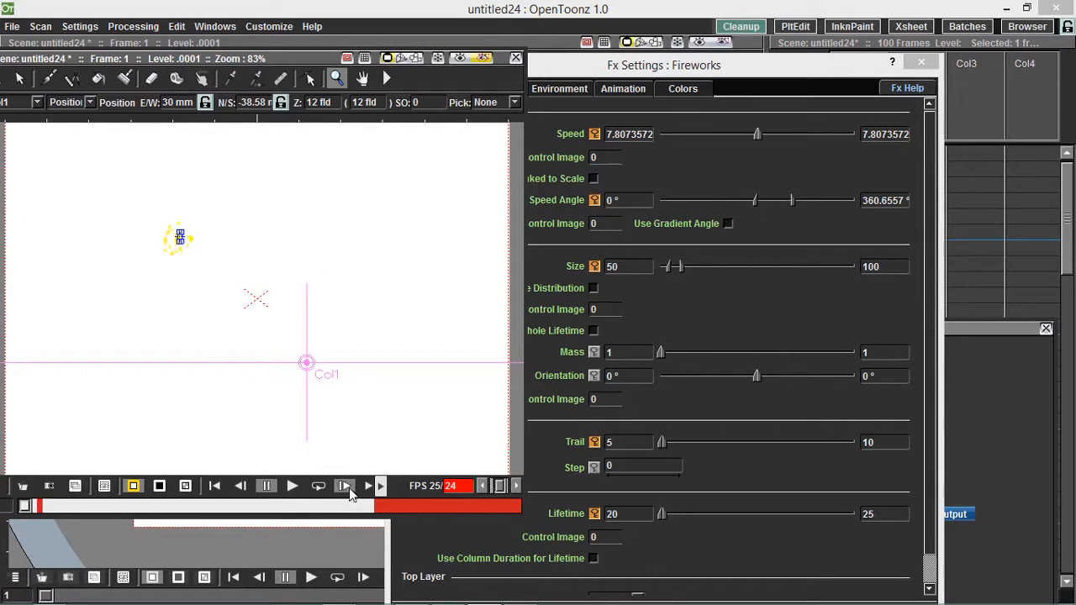
Advance the preview frame by frame from frame 1 to frame 14 to examine the widened particle spread.
left_click(349, 488)
left_click(349, 488)
left_click(349, 488)
left_click(349, 488)
left_click(349, 487)
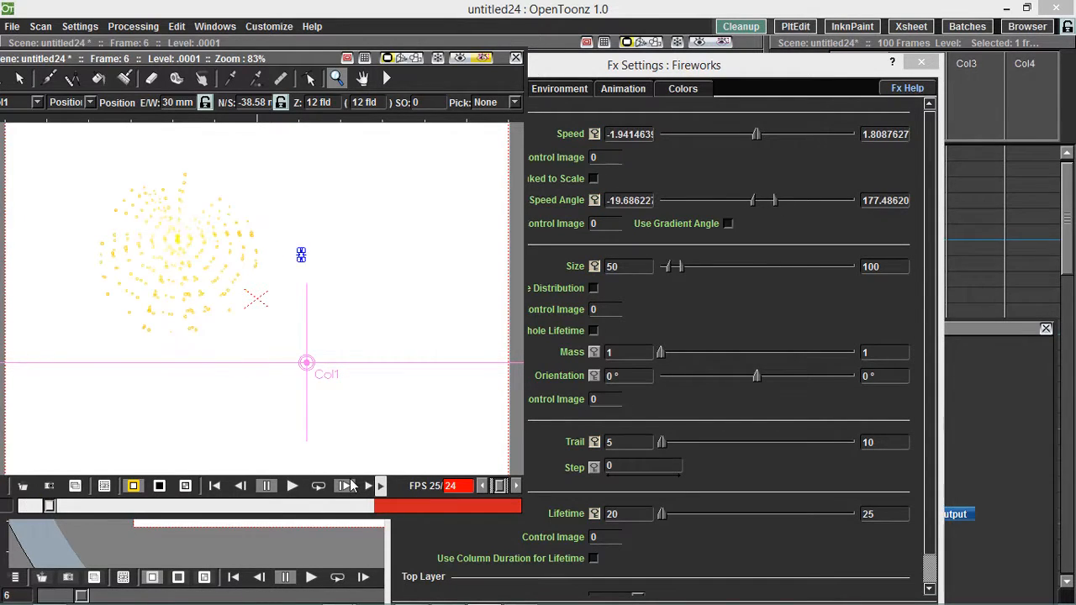
left_click(350, 486)
left_click(350, 486)
left_click(351, 485)
left_click(349, 486)
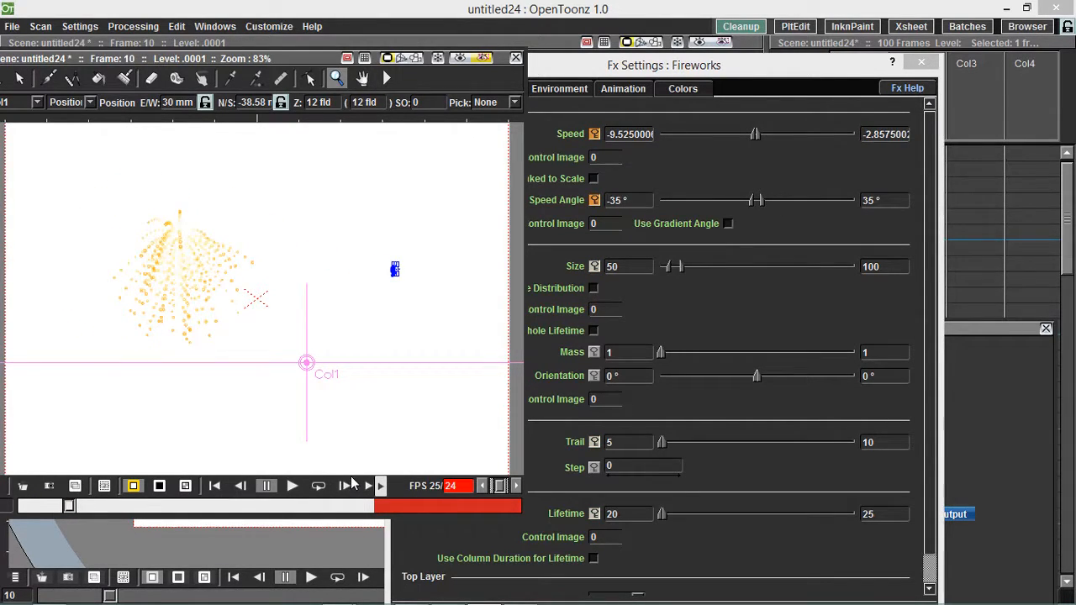
left_click(348, 487)
left_click(349, 487)
left_click(348, 487)
left_click(349, 487)
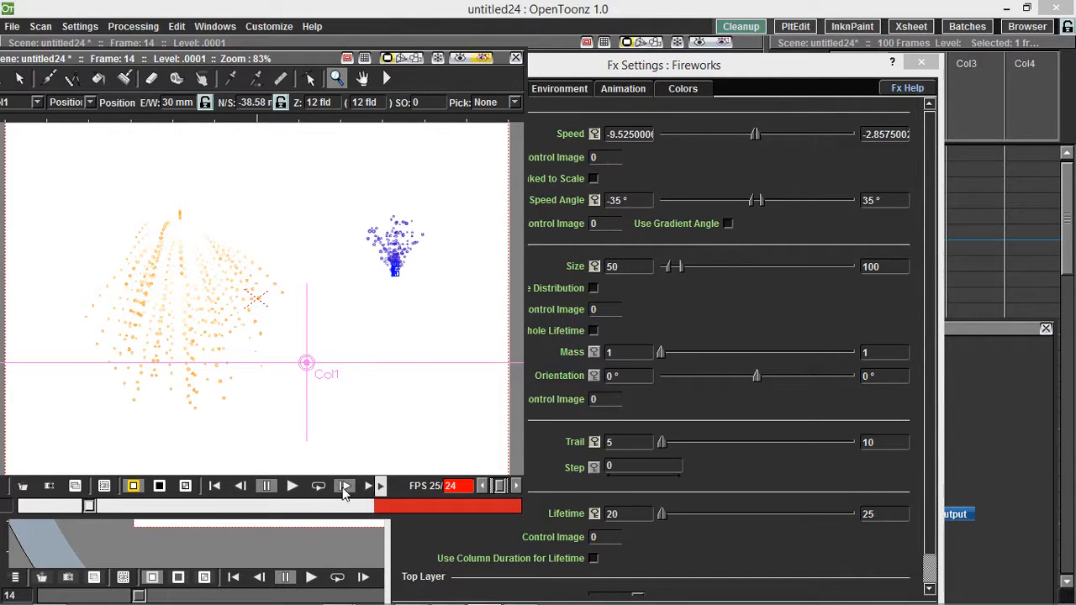
Go backwards through the preview from frame 14 to frame 1 to review the particle spread in reverse.
left_click(239, 492)
left_click(241, 492)
left_click(242, 493)
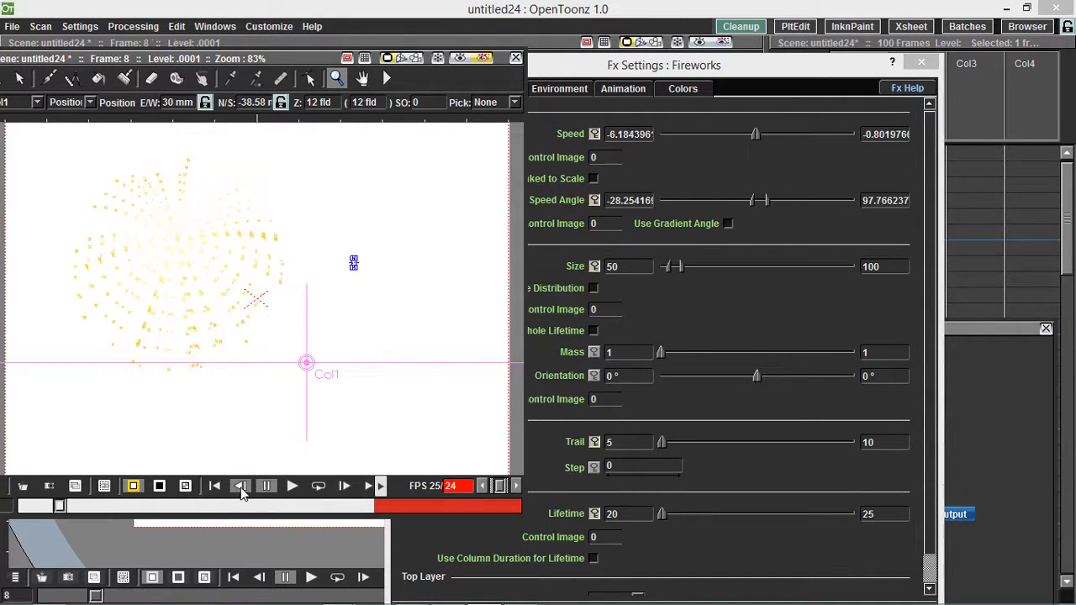
left_click(241, 492)
left_click(242, 491)
left_click(243, 492)
left_click(243, 492)
left_click(243, 492)
left_click(242, 492)
Play the animation with the wide Speed Angle, pause it, and scrub back to frame 1.
left_click(292, 486)
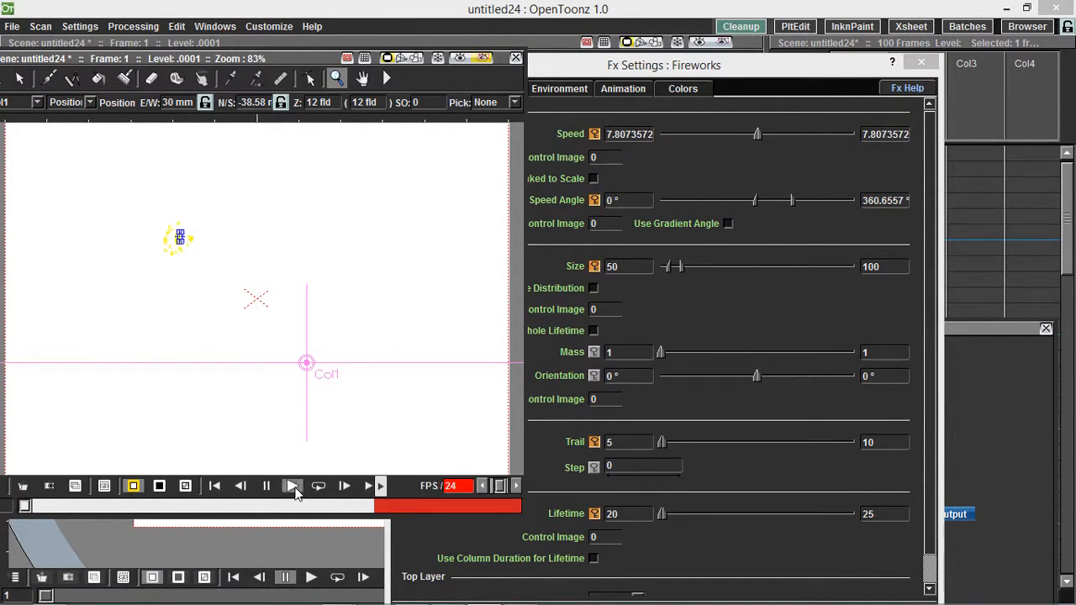
left_click(265, 490)
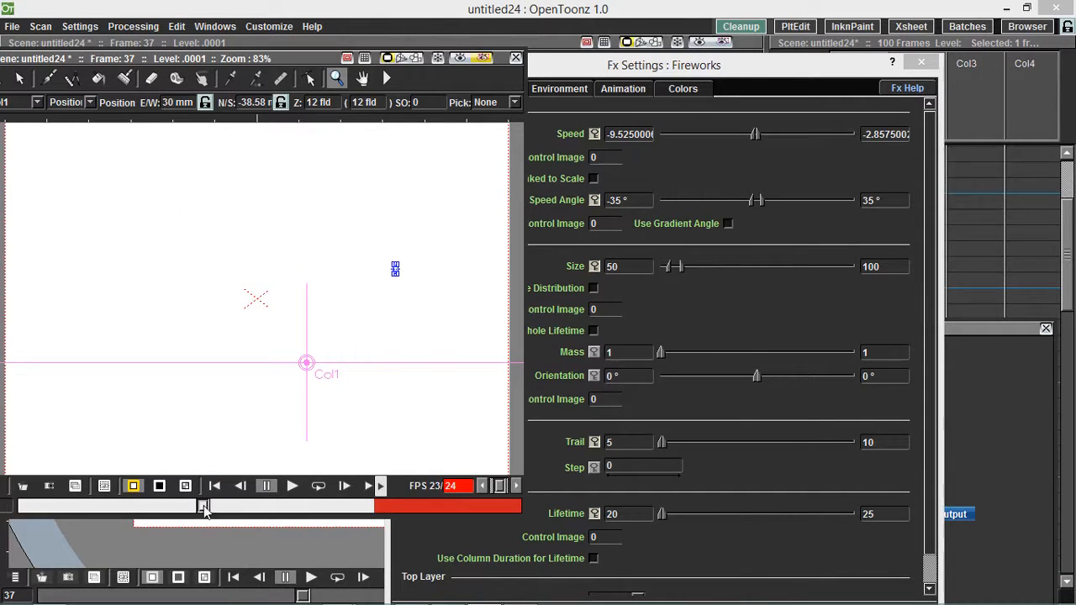
left_click_drag(204, 506, 45, 490)
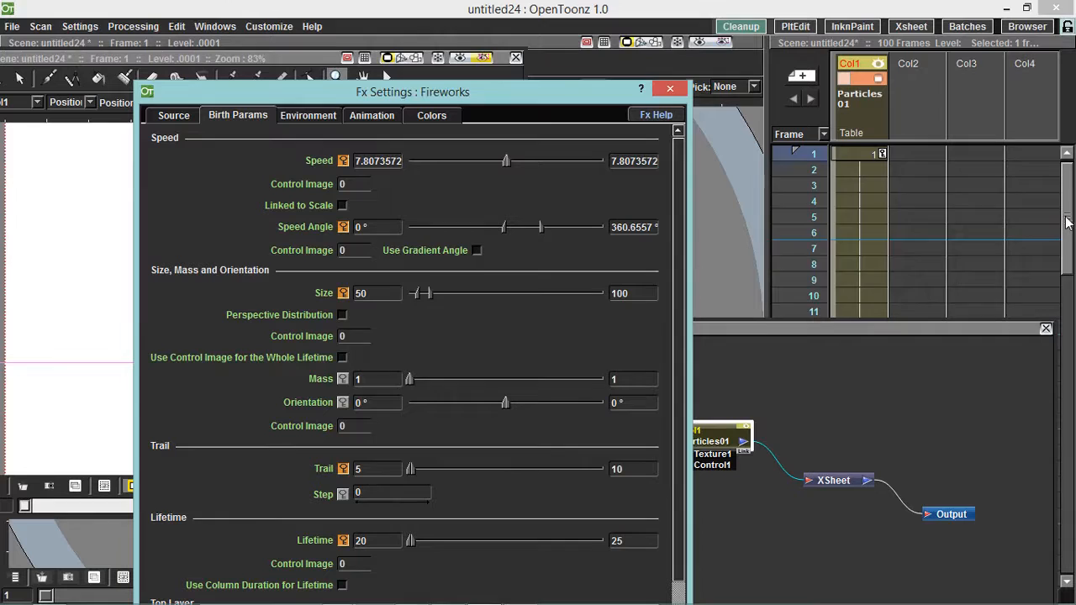
Reposition the FX Schematic, close the Fireworks settings, and delete the Particles01 node.
scroll(1067, 273, "down", 4)
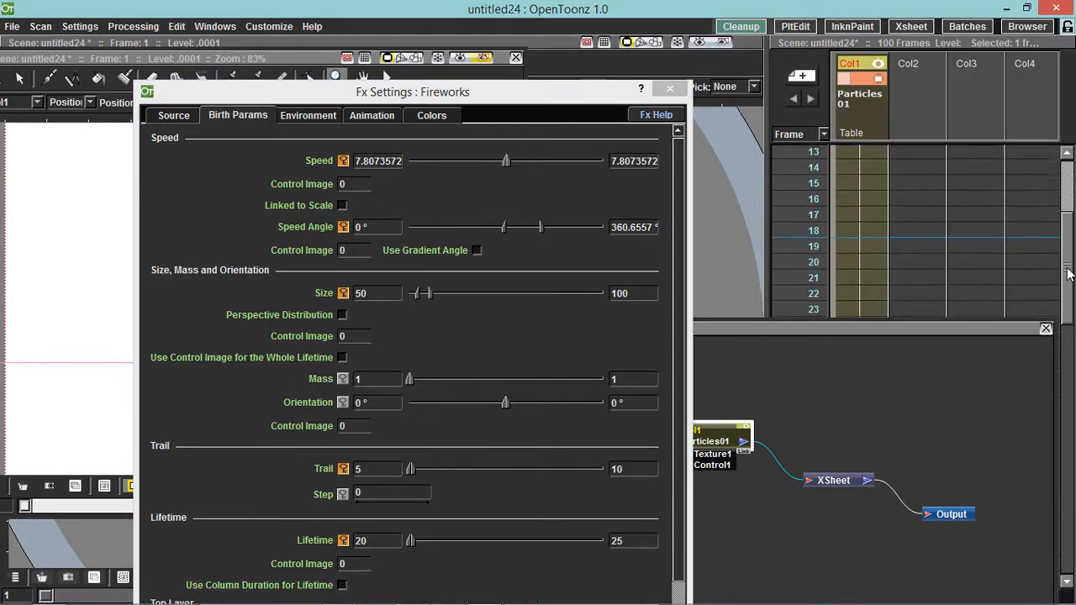
left_click_drag(1067, 273, 1074, 202)
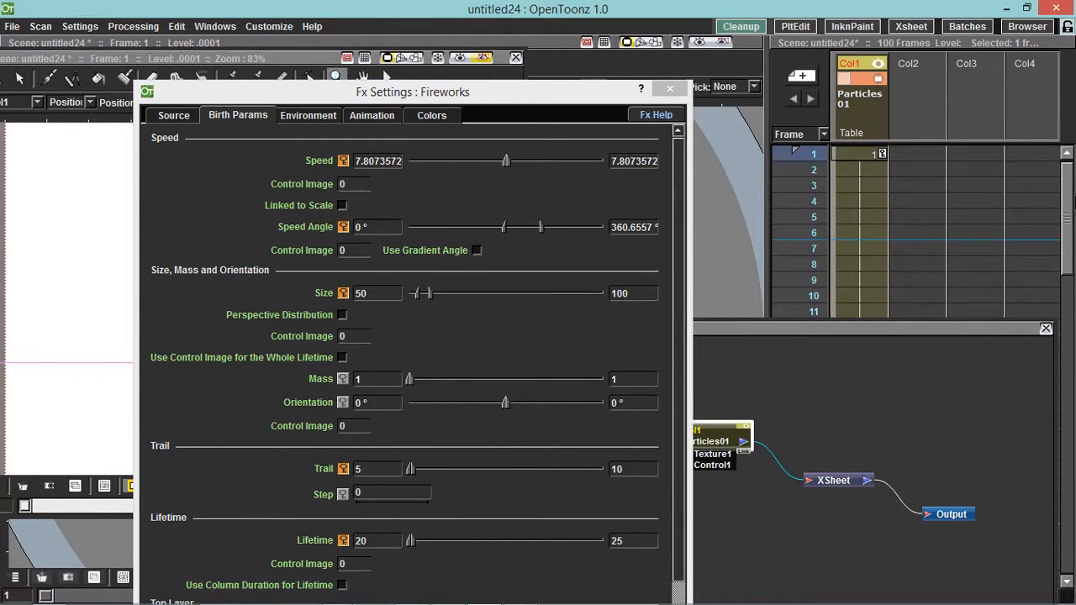
left_click_drag(891, 329, 997, 266)
left_click_drag(568, 96, 605, 57)
left_click(711, 48)
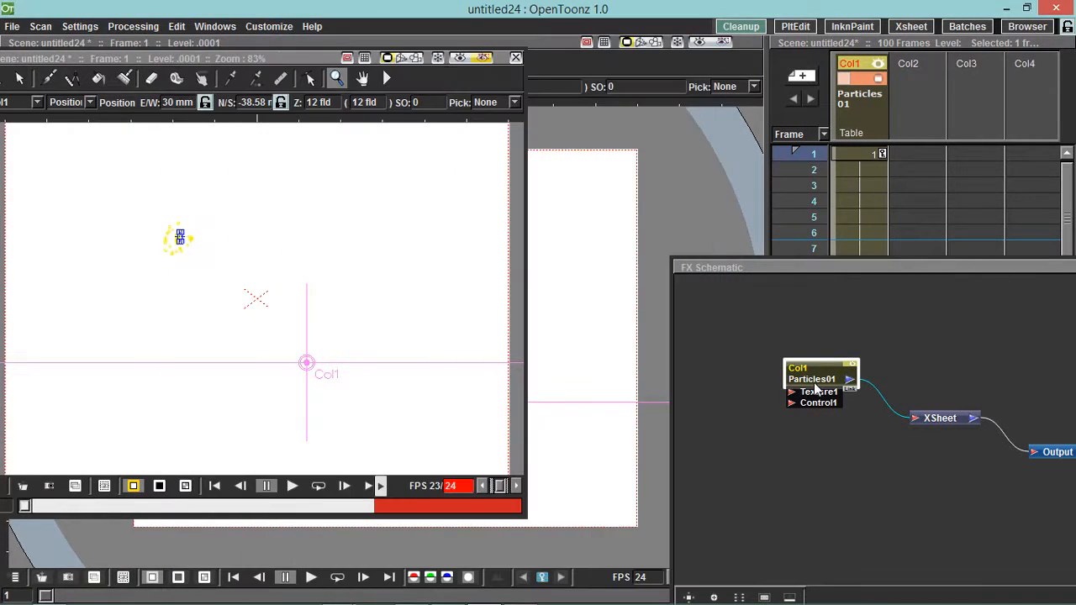
left_click_drag(814, 386, 780, 376)
right_click(780, 375)
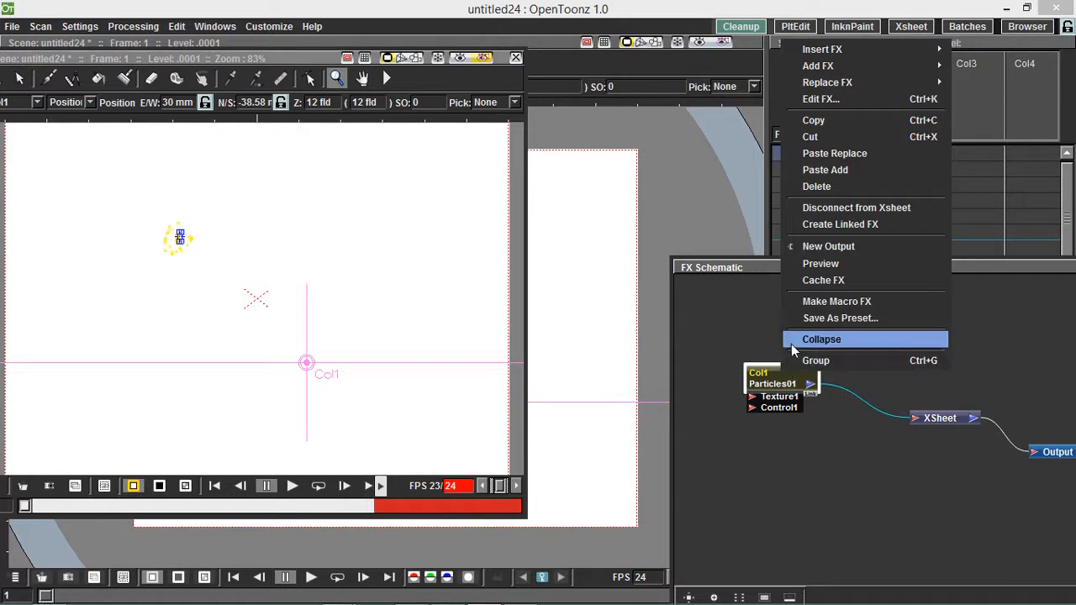
left_click(855, 187)
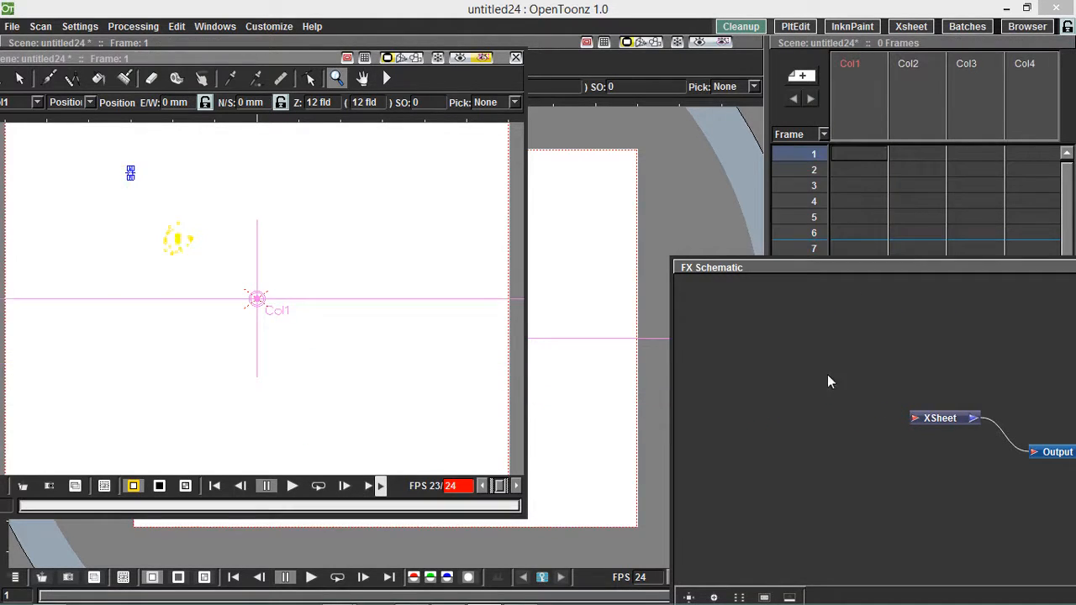
Add a new Particles effect with the Fireworks preset to the FX Schematic and move its node slightly upward.
right_click(792, 384)
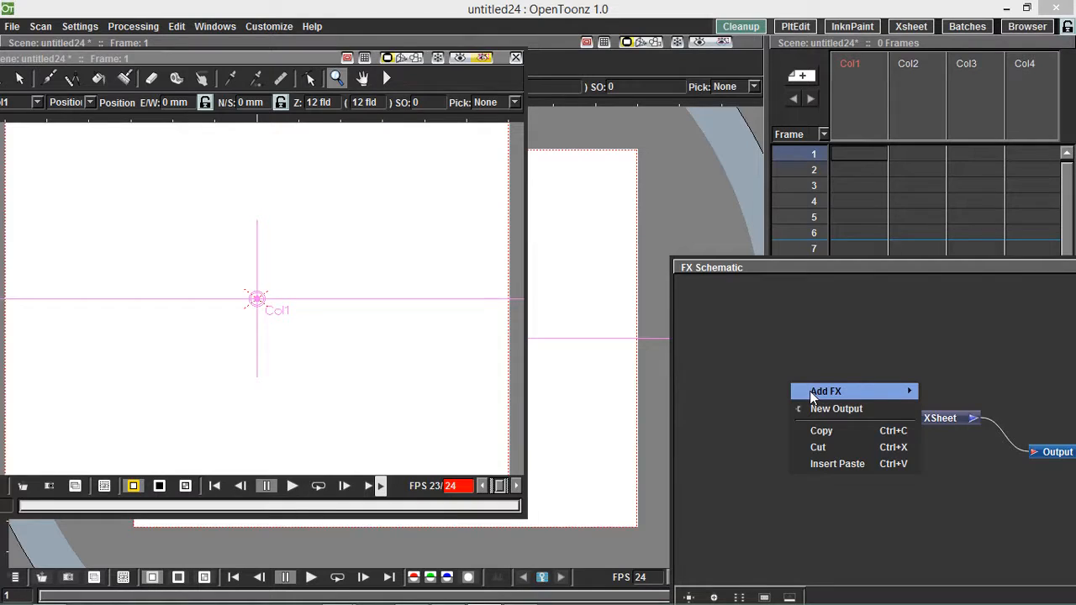
mouse_move(812, 395)
mouse_move(829, 564)
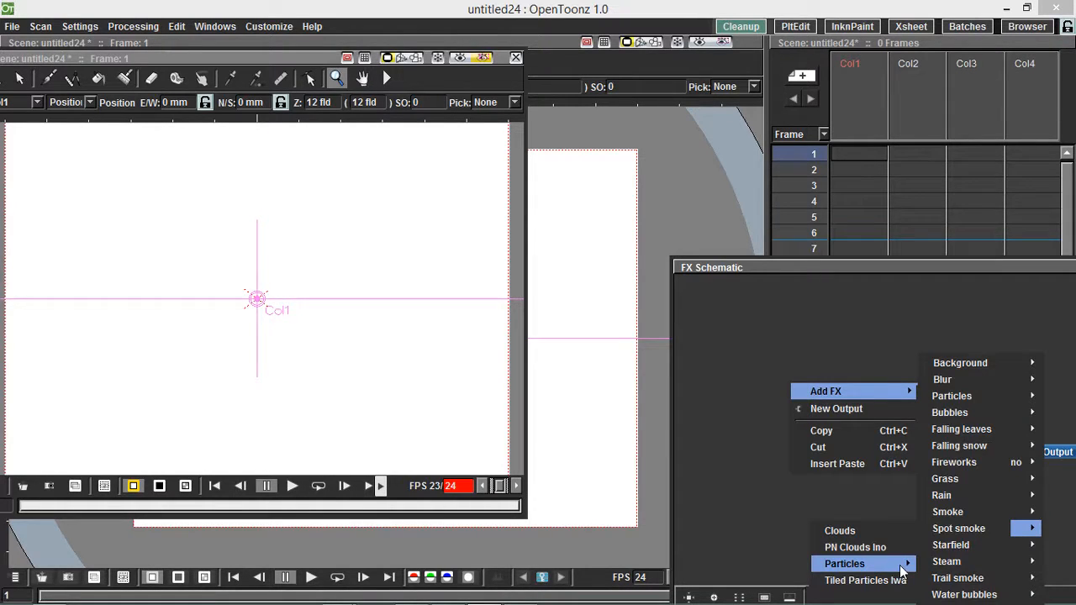
left_click(973, 464)
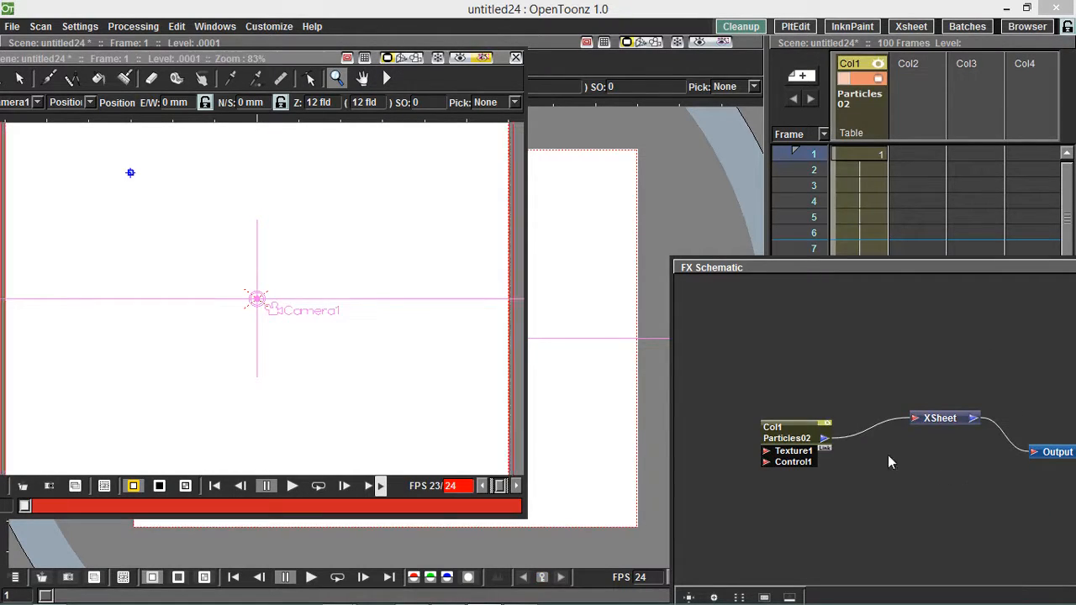
left_click_drag(790, 432, 790, 388)
Open the new Fireworks effect's settings beside the preview and set Size to 36.8852 minimum and 676.2295 maximum at frame 1.
double_click(793, 399)
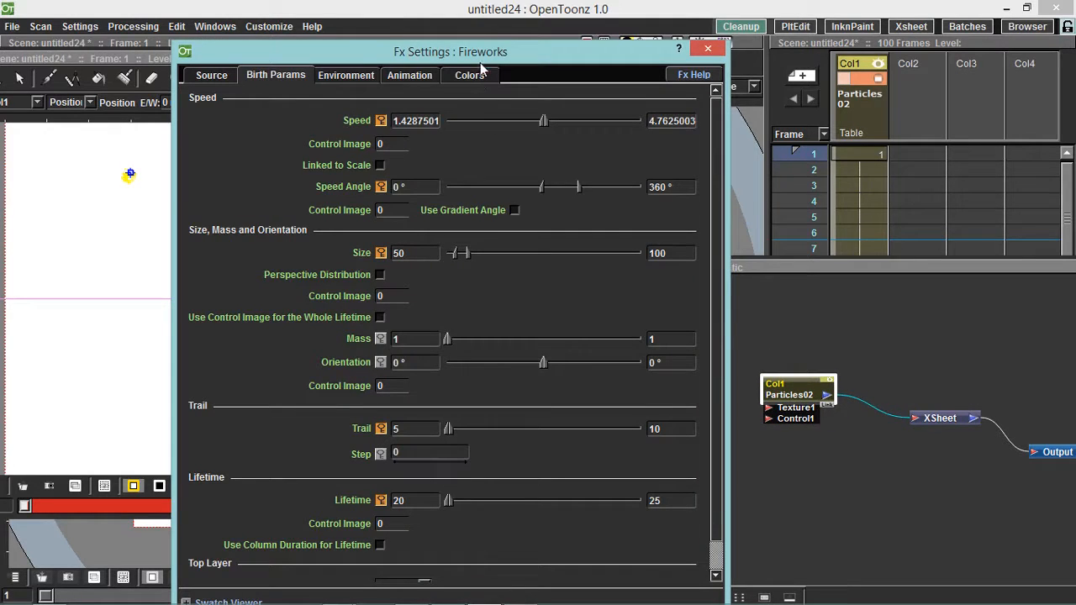
left_click_drag(490, 52, 684, 30)
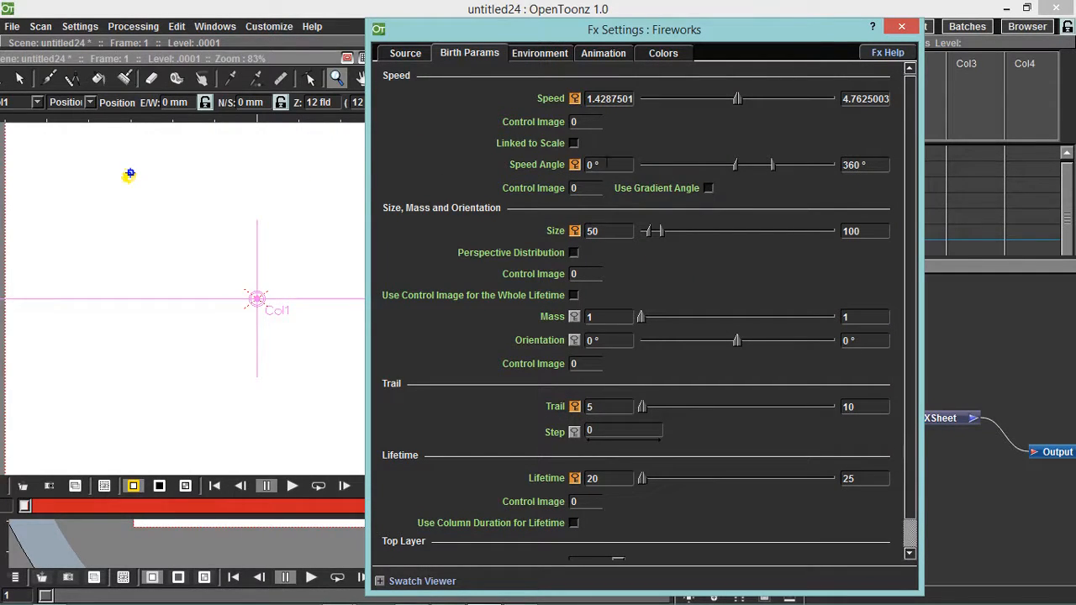
left_click_drag(504, 35, 578, 27)
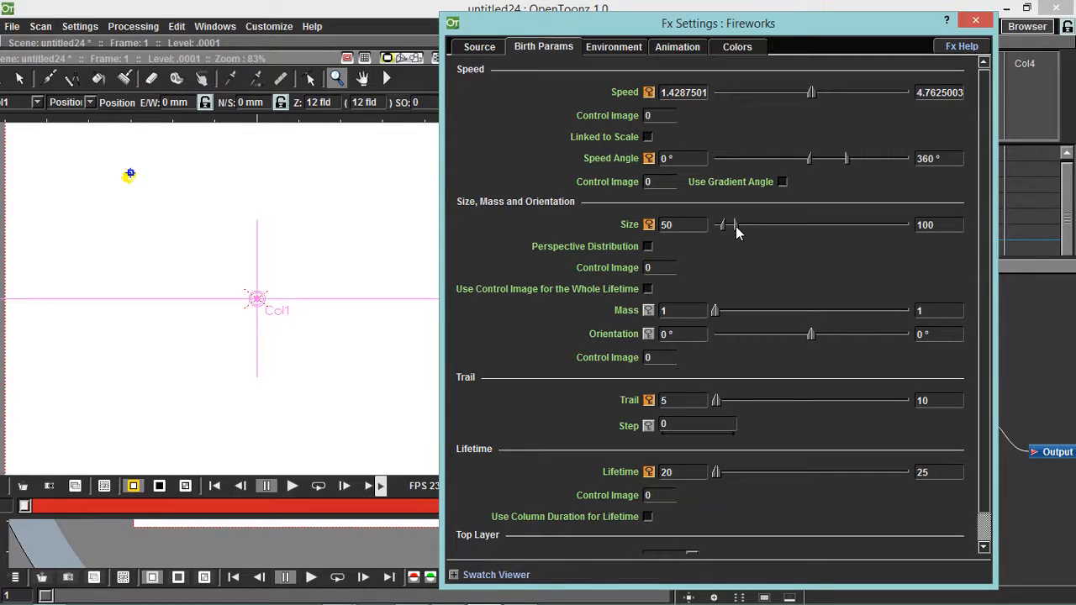
mouse_move(735, 226)
left_mouse_down()
mouse_move(777, 230)
mouse_move(723, 227)
left_mouse_up()
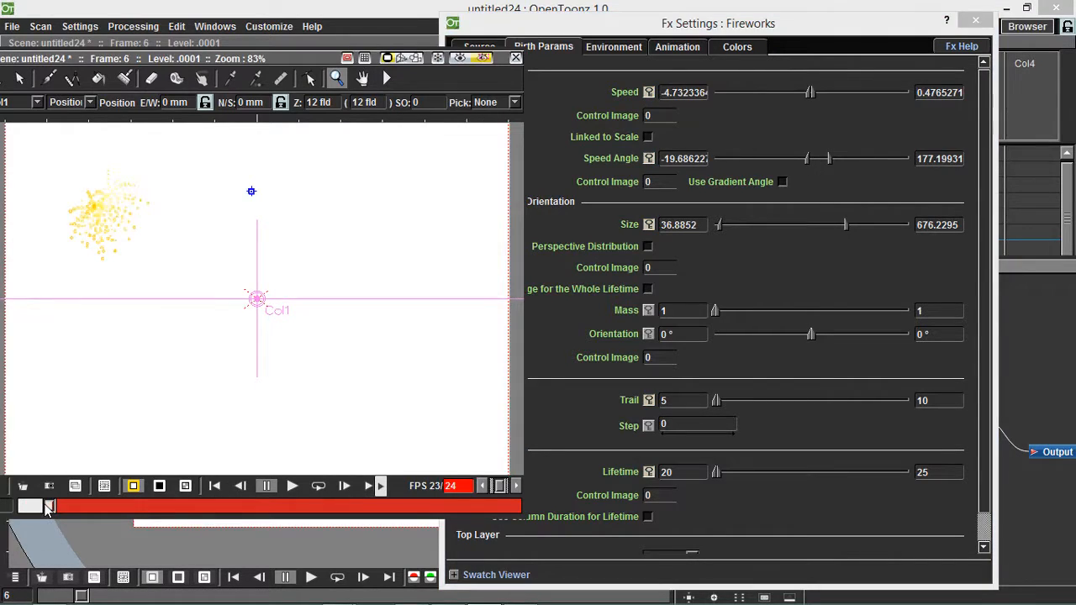
Scrub to frame 14, zoom in on the particles, and go back to frame 9 to examine their varied sizes.
left_click_drag(48, 508, 89, 515)
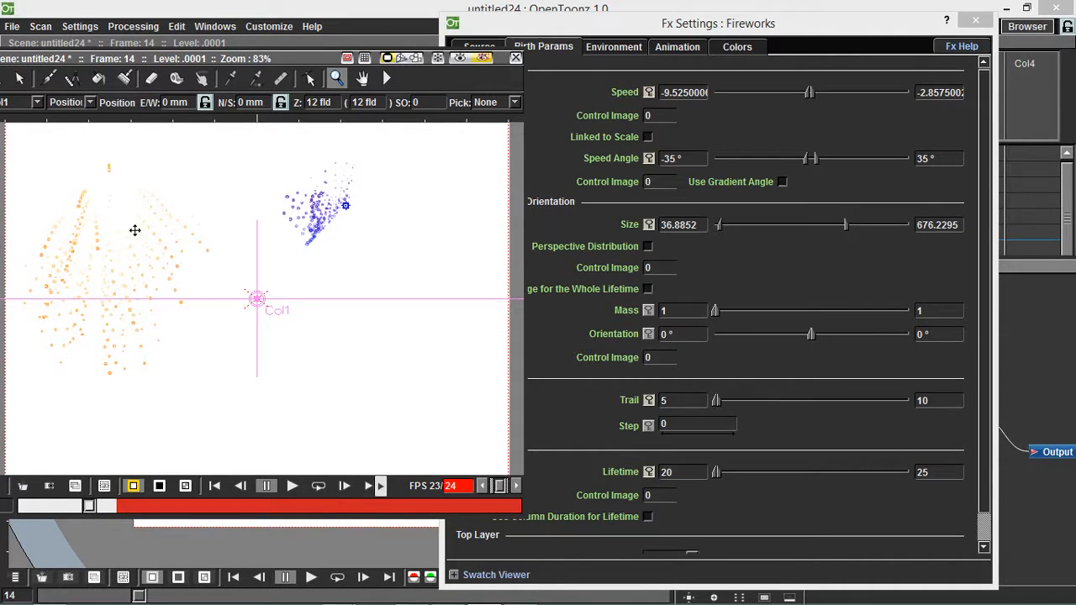
scroll(147, 290, "up", 4)
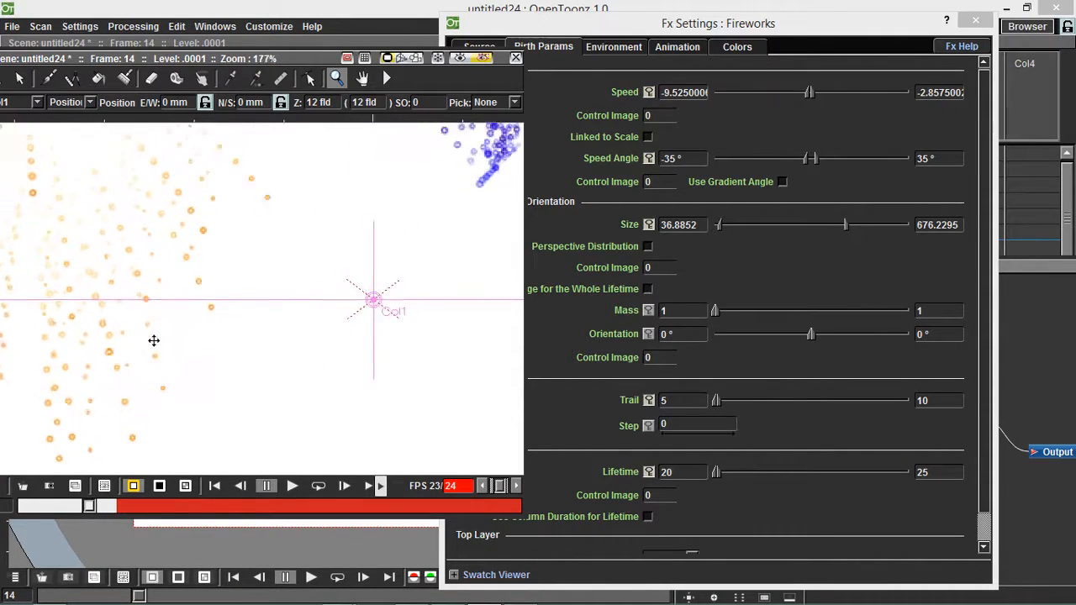
scroll(161, 324, "up", 1)
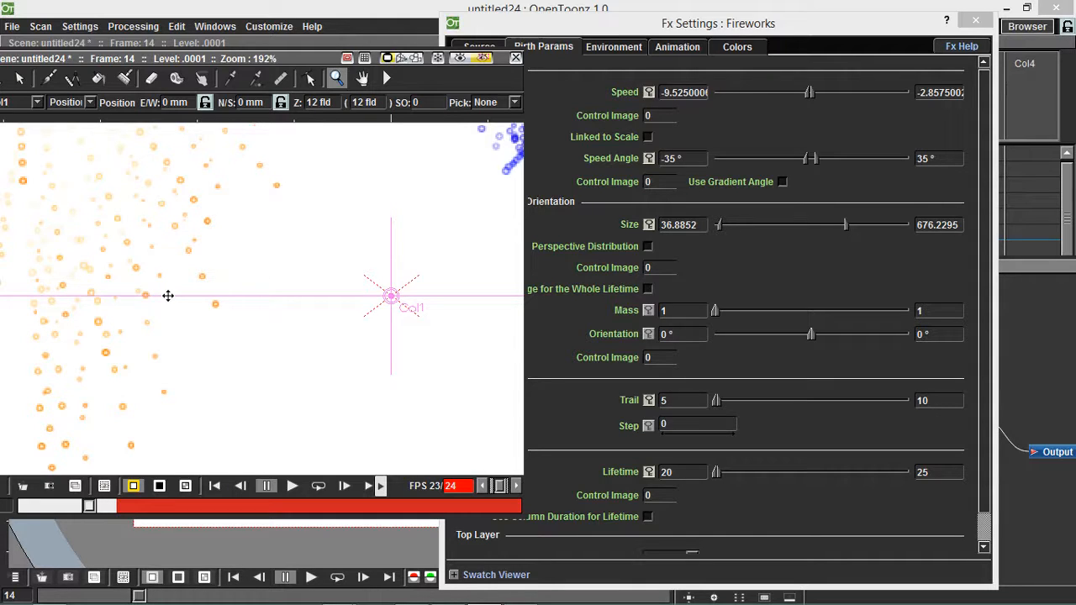
scroll(168, 296, "down", 1)
key("Up")
key("Up")
key("Up")
key("Up")
key("Up")
key("Up")
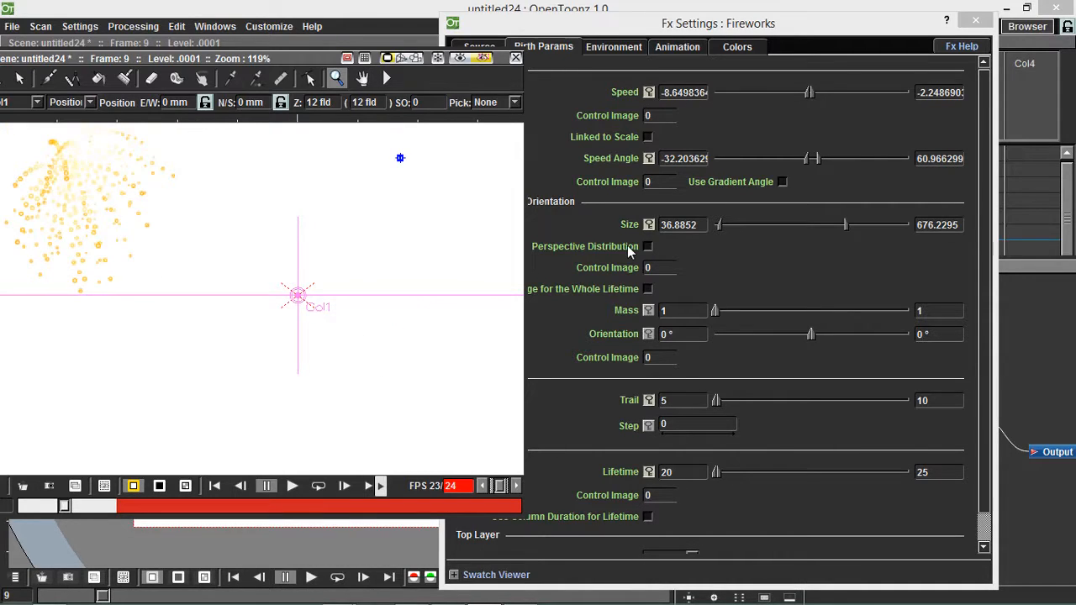
Try a Size range of 467.2131 to 938.5246 at frame 9 and return to frame 1.
left_click_drag(717, 224, 900, 225)
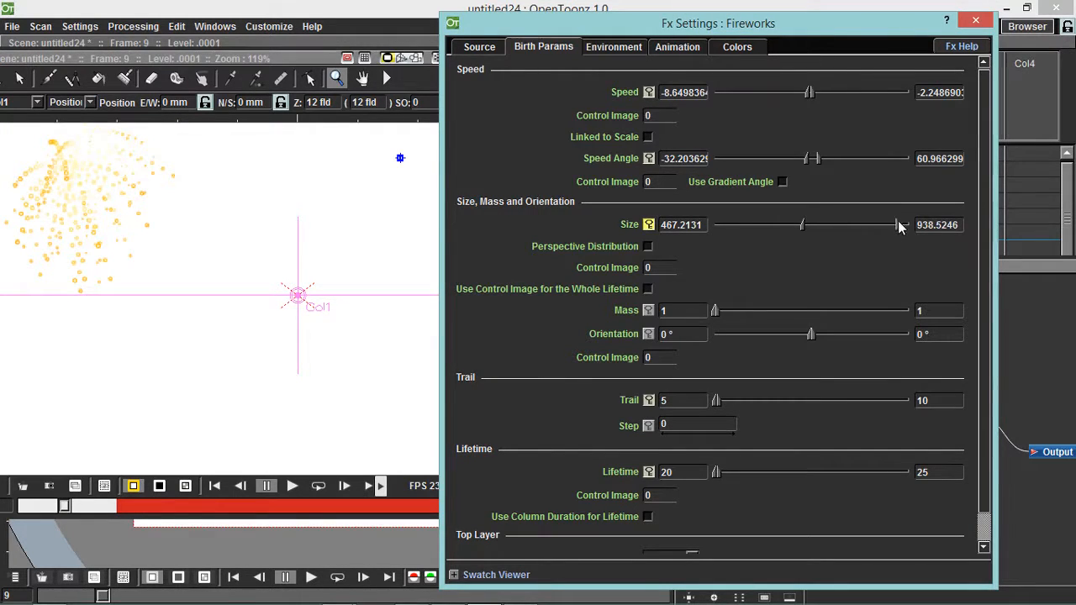
left_click_drag(65, 506, 22, 507)
Create a Toonz Vector Level named afgadfg at frame 1 of Col2, including its missing drawings folder.
left_click_drag(721, 28, 417, 101)
left_click(874, 150)
left_click(918, 153)
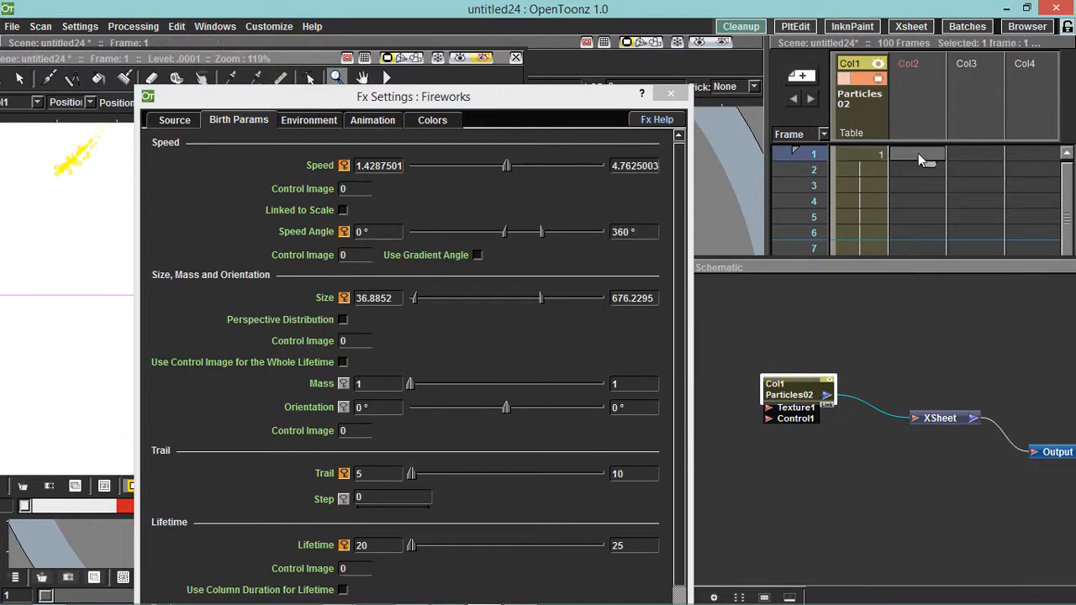
right_click(918, 153)
left_click(935, 175)
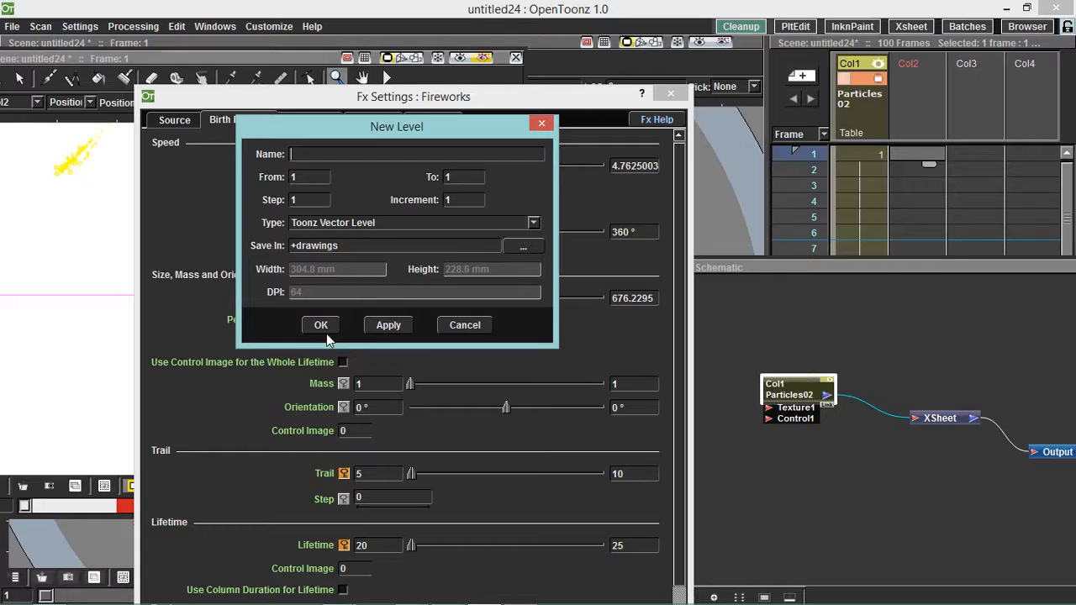
type("afgadfg")
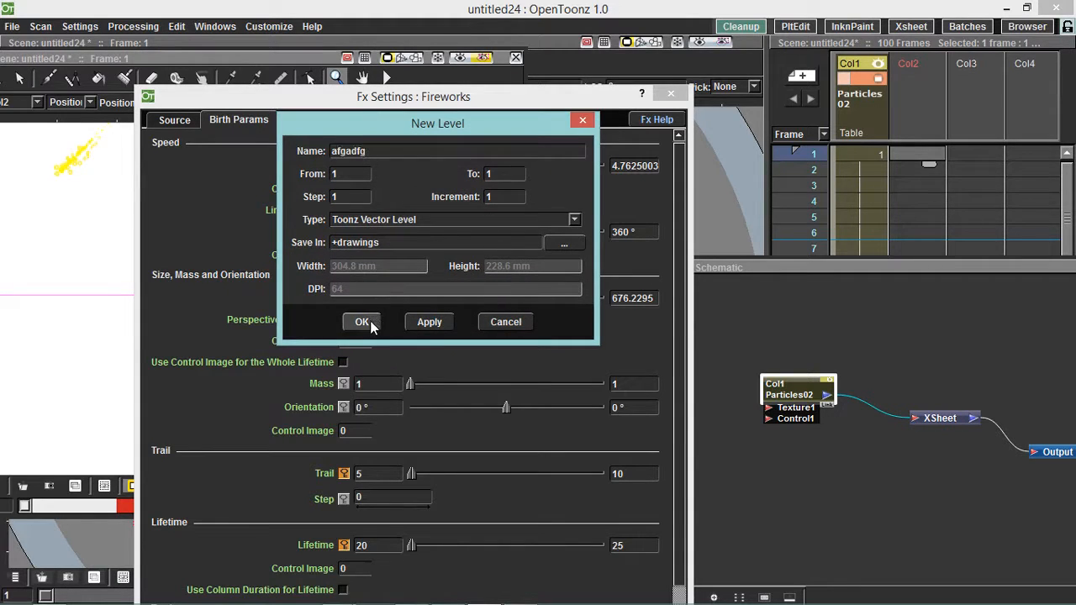
left_click(369, 325)
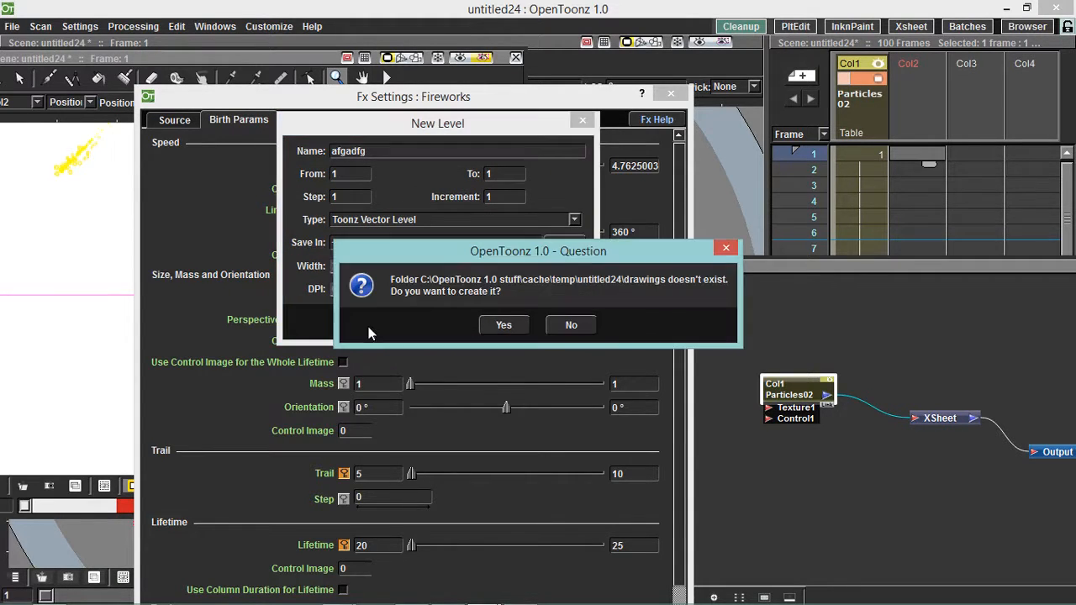
left_click(504, 327)
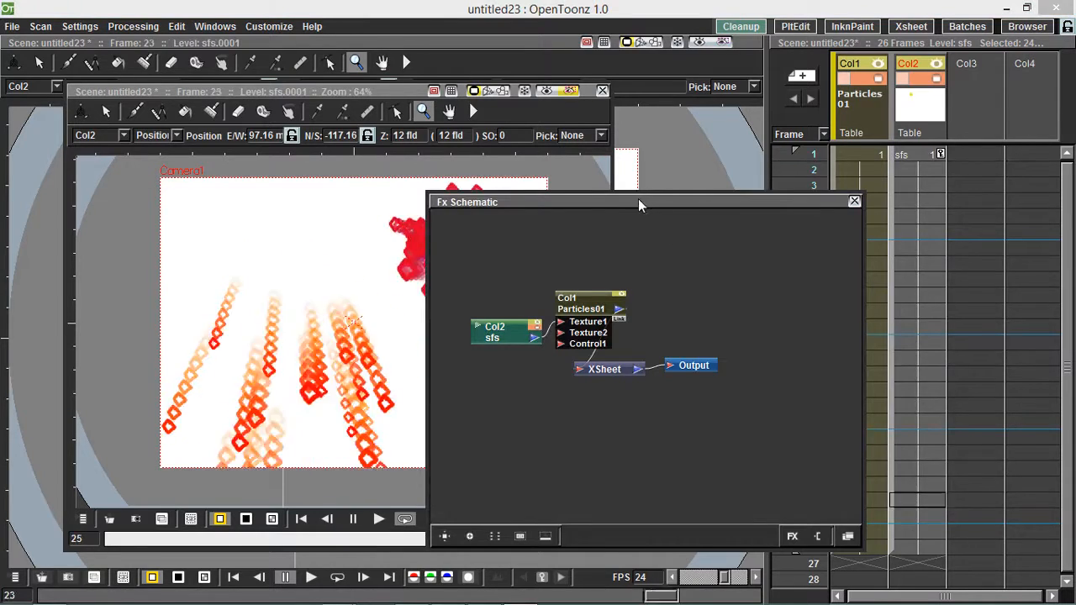
In the untitled23 scene, move the Fx Schematic off the preview, pause the textured particle animation, and scrub to frame 1.
left_click_drag(638, 198, 802, 144)
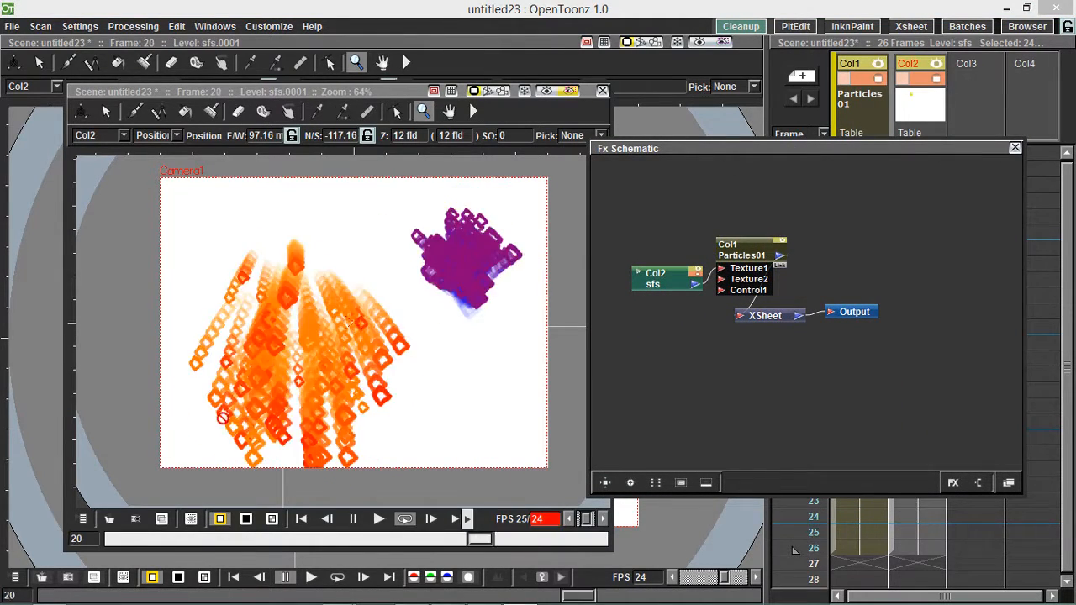
left_click(355, 520)
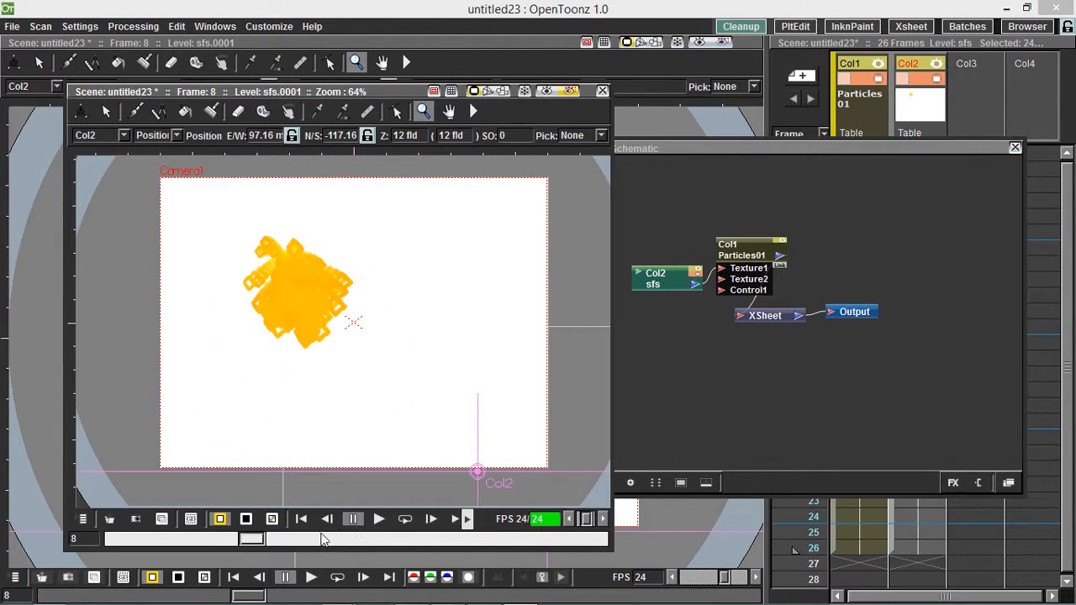
left_click_drag(194, 539, 110, 539)
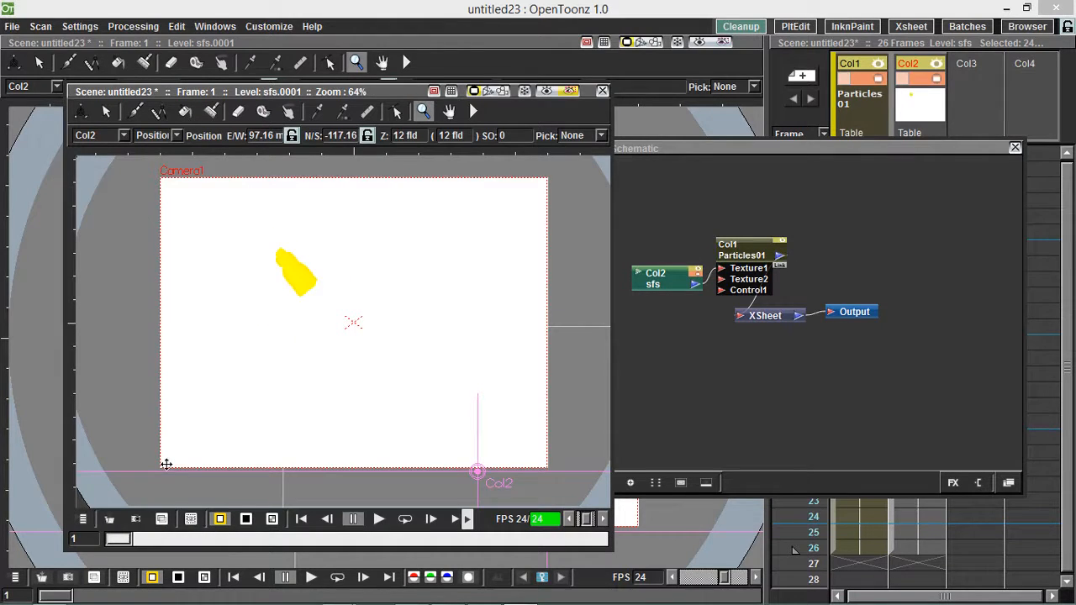
Open the Particles01 node's Fireworks Birth Params, move the settings clear of the preview, and set Size to 225.4098–360.6557.
left_click(743, 254)
double_click(743, 255)
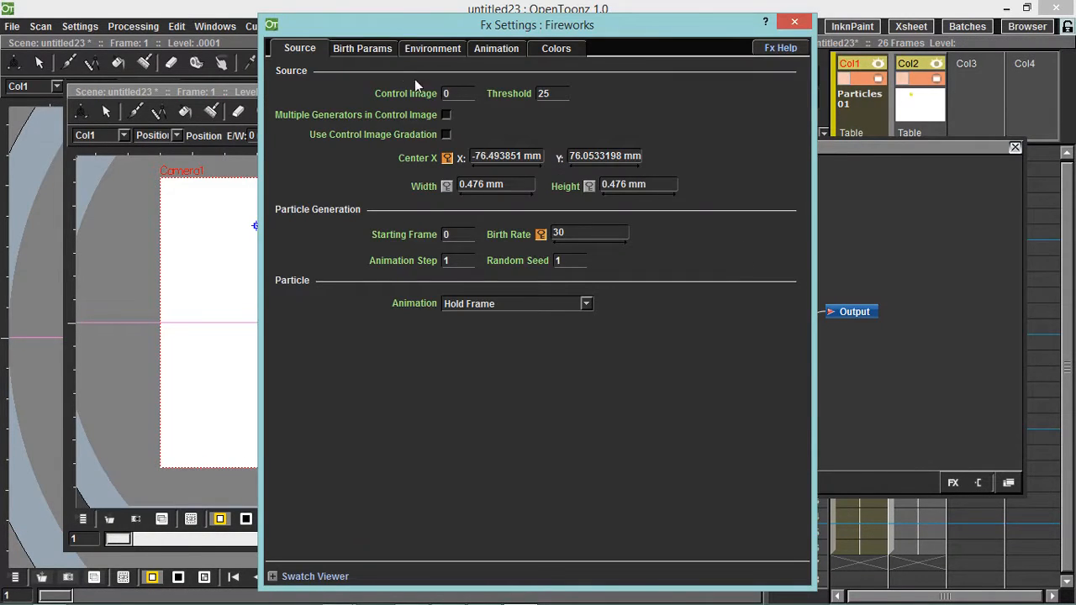
left_click(377, 49)
left_click_drag(460, 32, 609, 37)
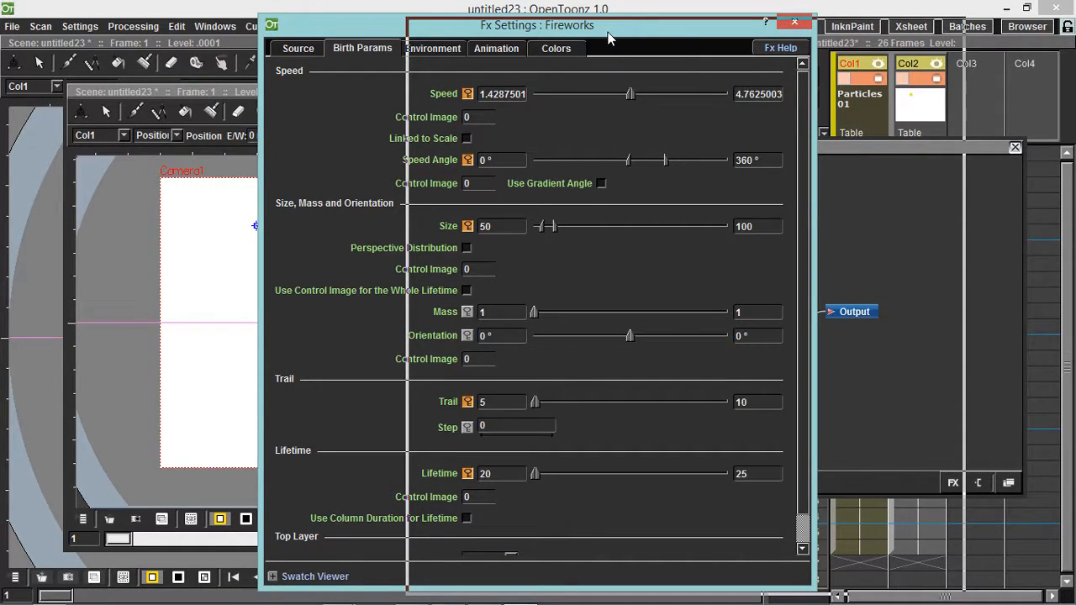
left_click_drag(609, 37, 616, 38)
left_click_drag(698, 227, 731, 231)
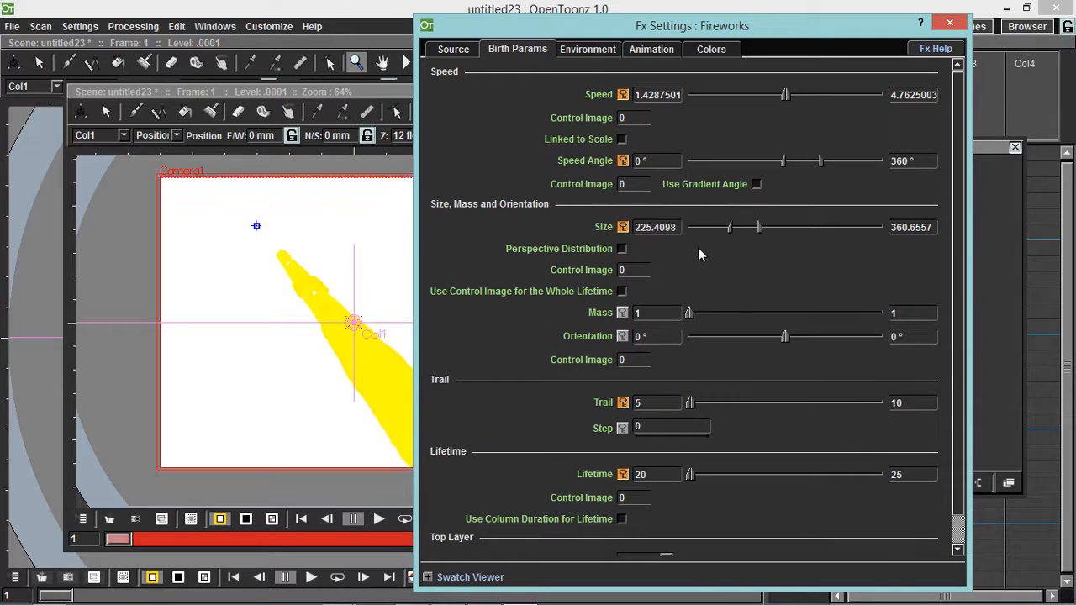
Scrub through the frames, play the animation to examine the enlarged particles, and return to frame 1.
left_click_drag(124, 539, 287, 537)
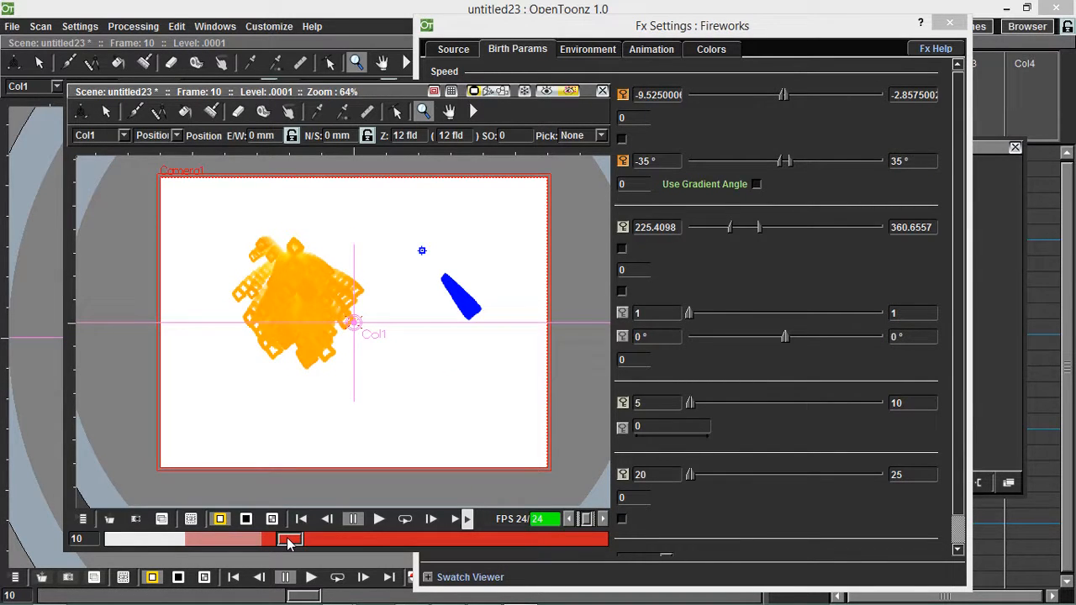
left_click(401, 540)
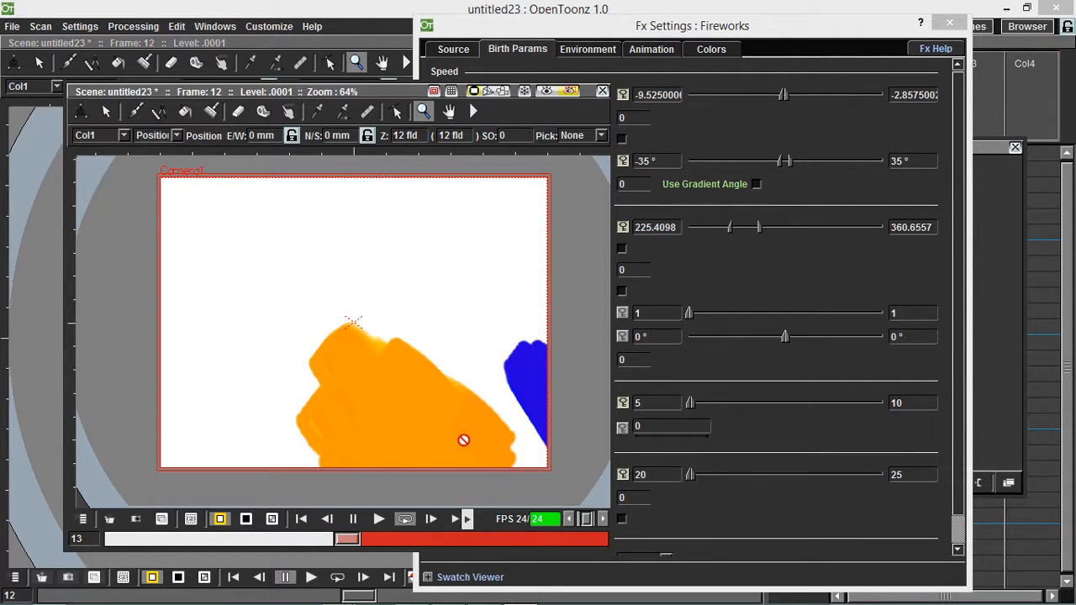
left_click(354, 520)
left_click_drag(362, 538, 147, 531)
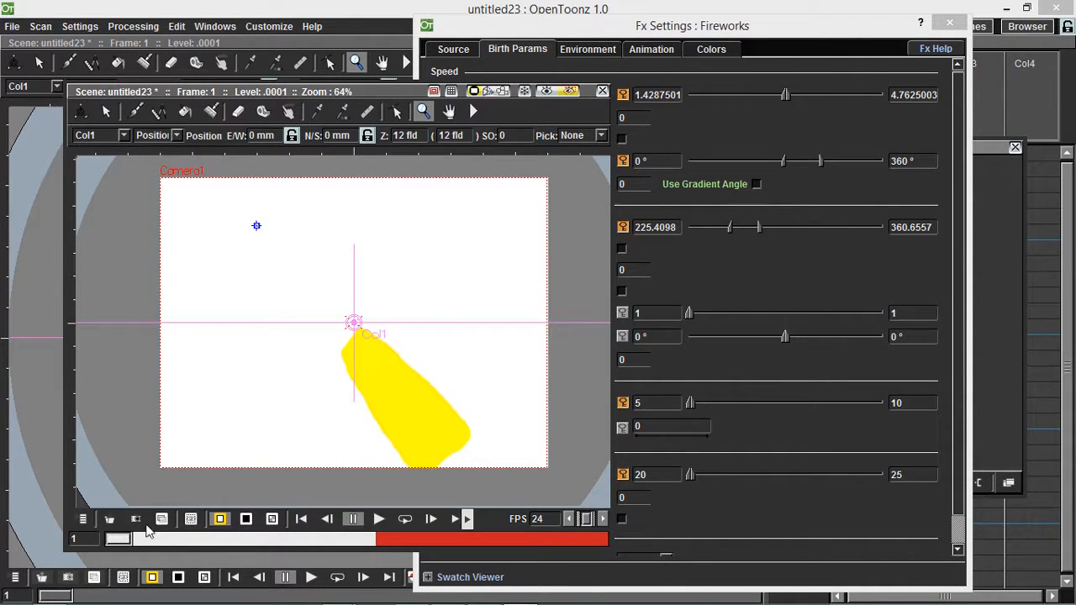
Try a Size range of 4.0984 to 16.3934, preview it in playback, and return to frame 1.
left_click_drag(730, 227, 695, 232)
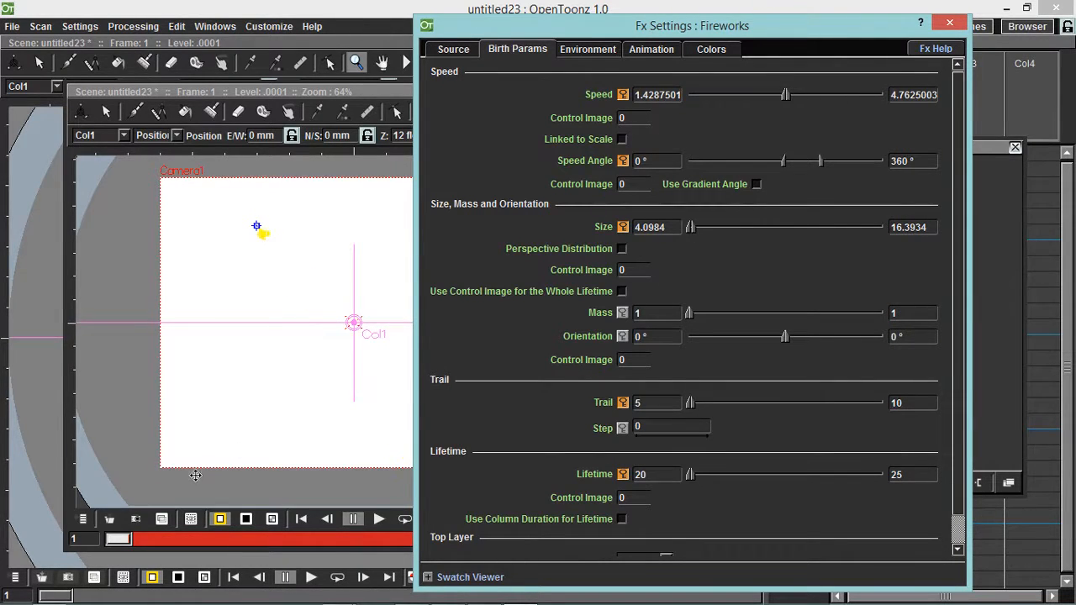
left_click(377, 519)
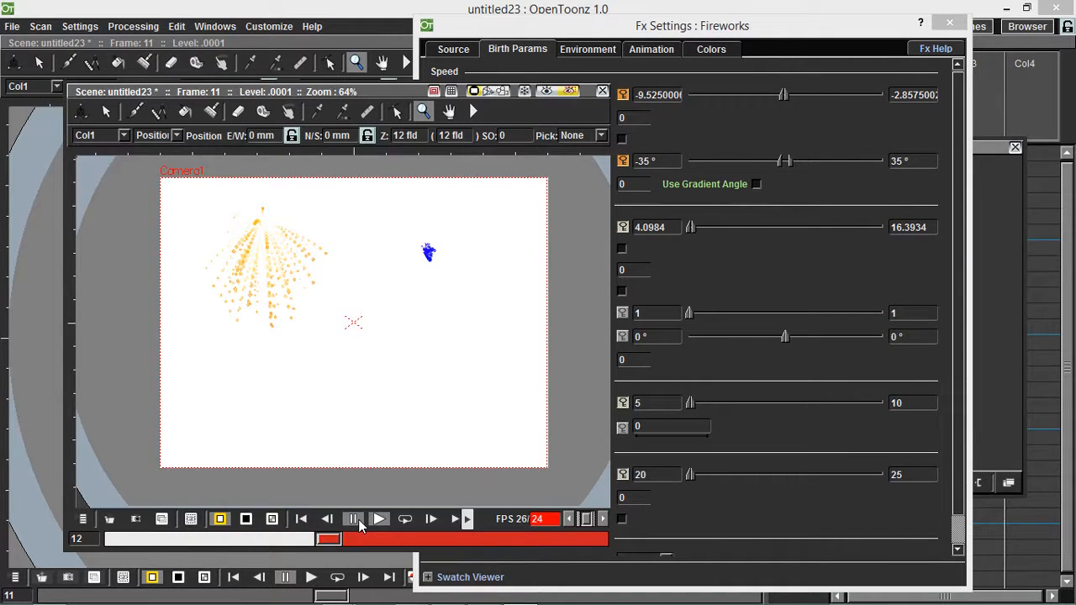
left_click(406, 519)
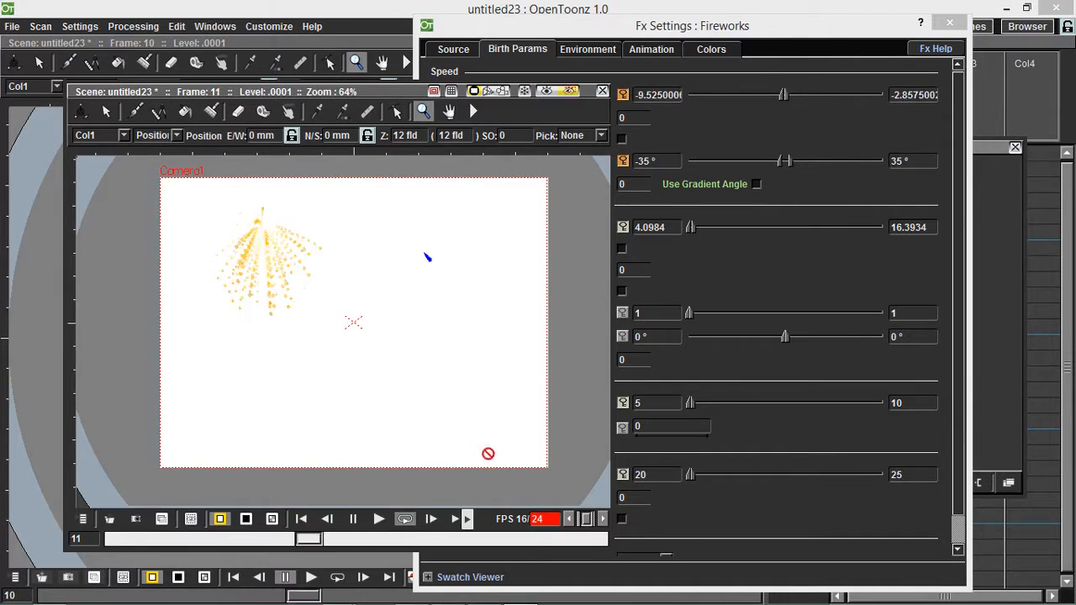
left_click(740, 271)
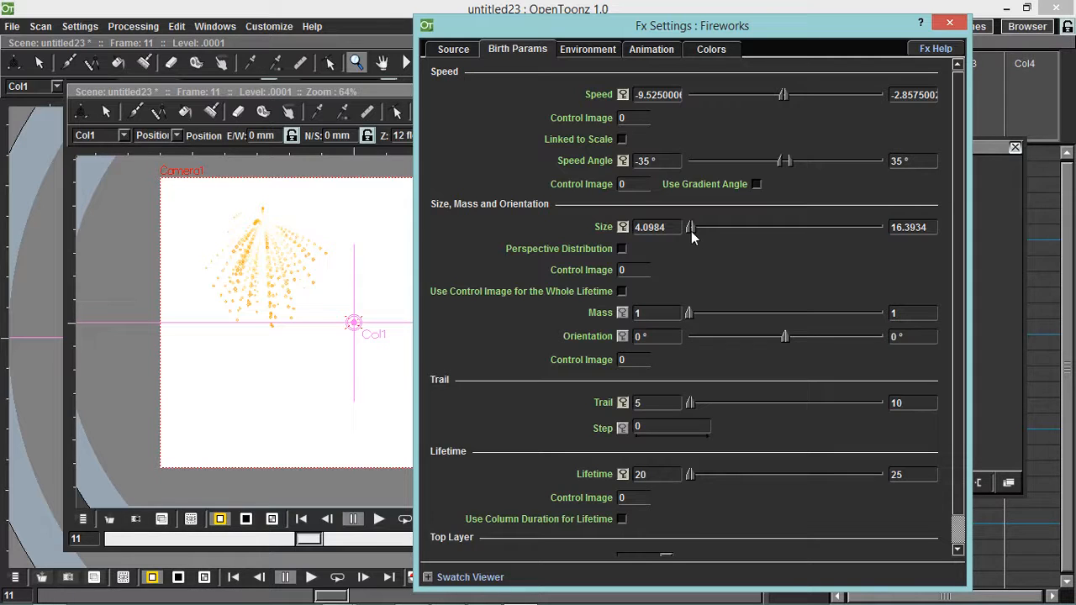
left_click(577, 389)
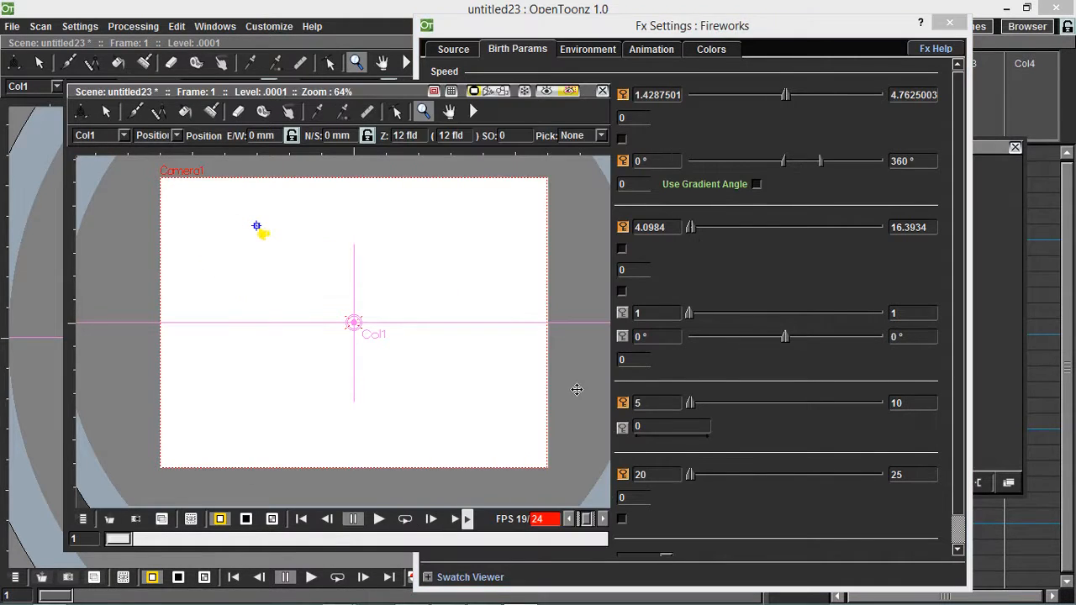
Enable Perspective Distribution, set the Size range to 12.2951–176.2295, and play the animation to preview it.
left_click(622, 262)
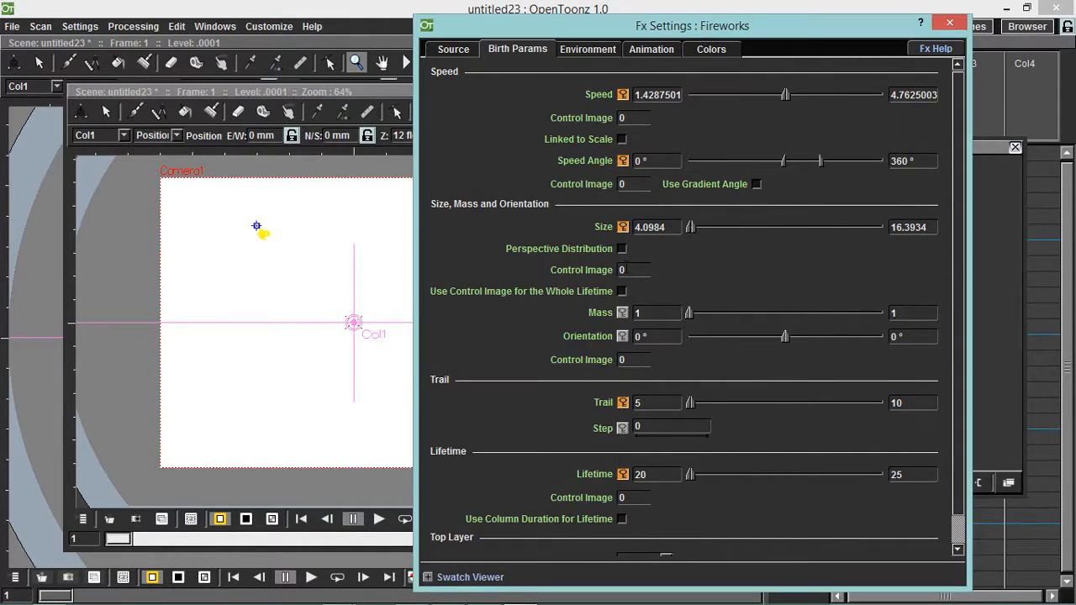
left_click(623, 250)
mouse_move(692, 227)
left_mouse_down()
mouse_move(721, 227)
mouse_move(691, 229)
left_mouse_up()
left_click_drag(721, 227, 723, 229)
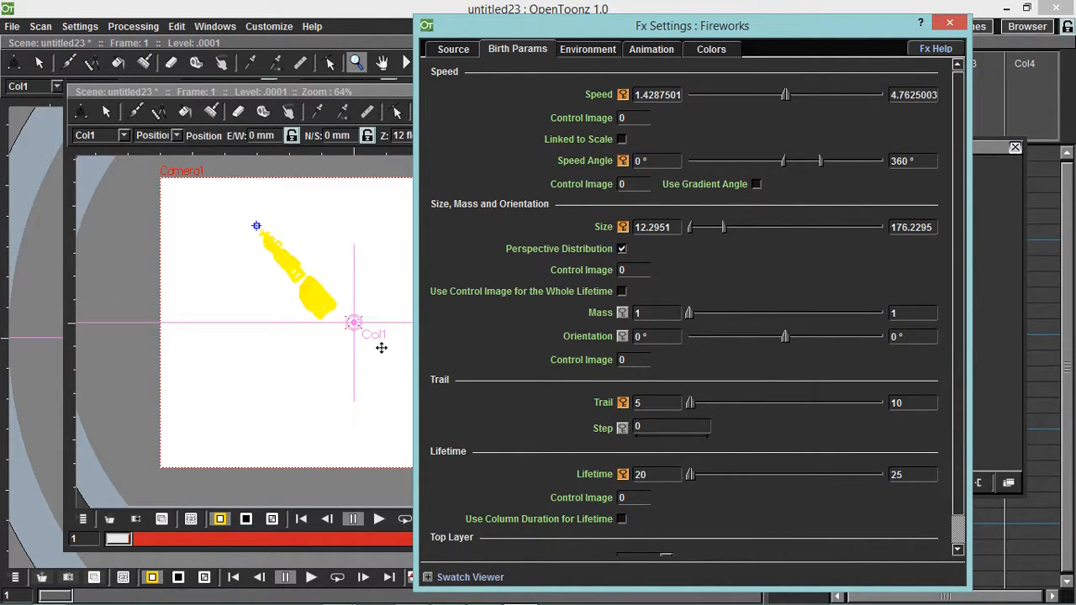
left_click(379, 518)
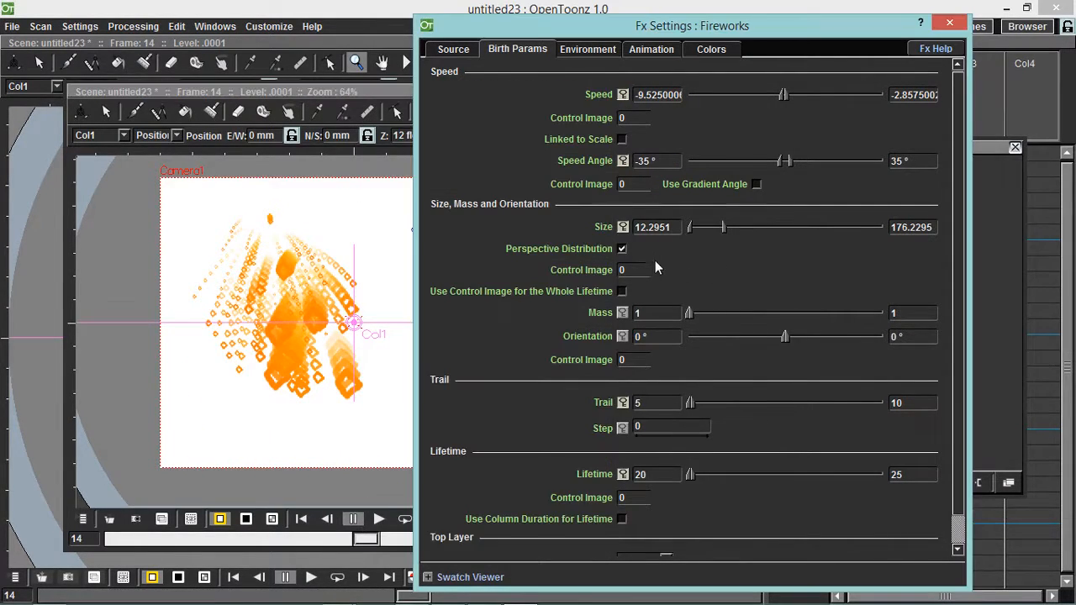
Disable Perspective Distribution, raise the maximum Mass to 28.6885, and preview the animation in a loop from the first frames.
left_click(622, 249)
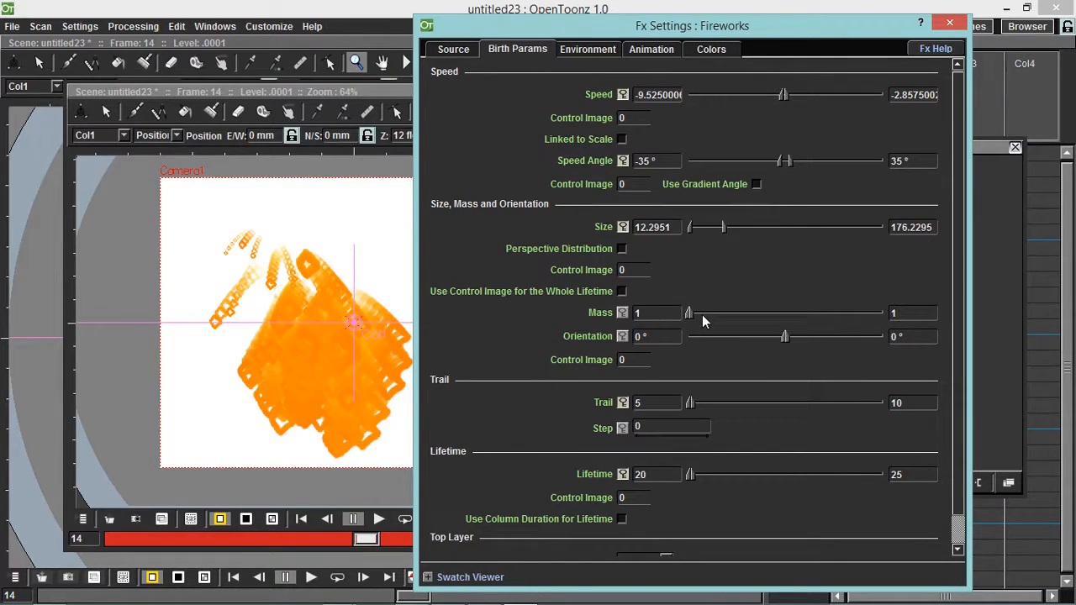
left_click_drag(701, 315, 694, 319)
left_click_drag(368, 539, 99, 524)
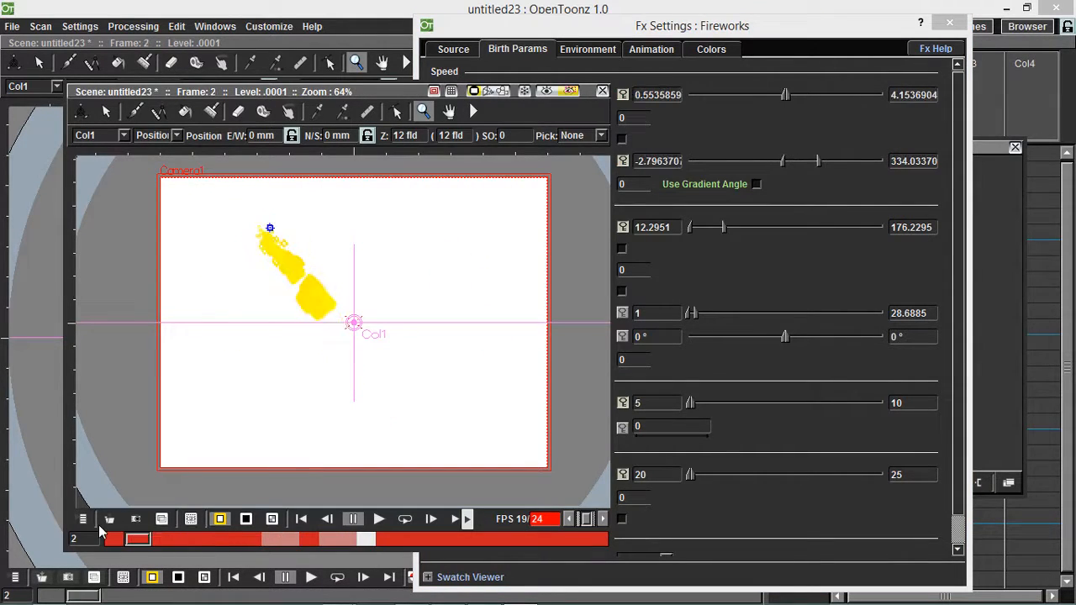
left_click(406, 519)
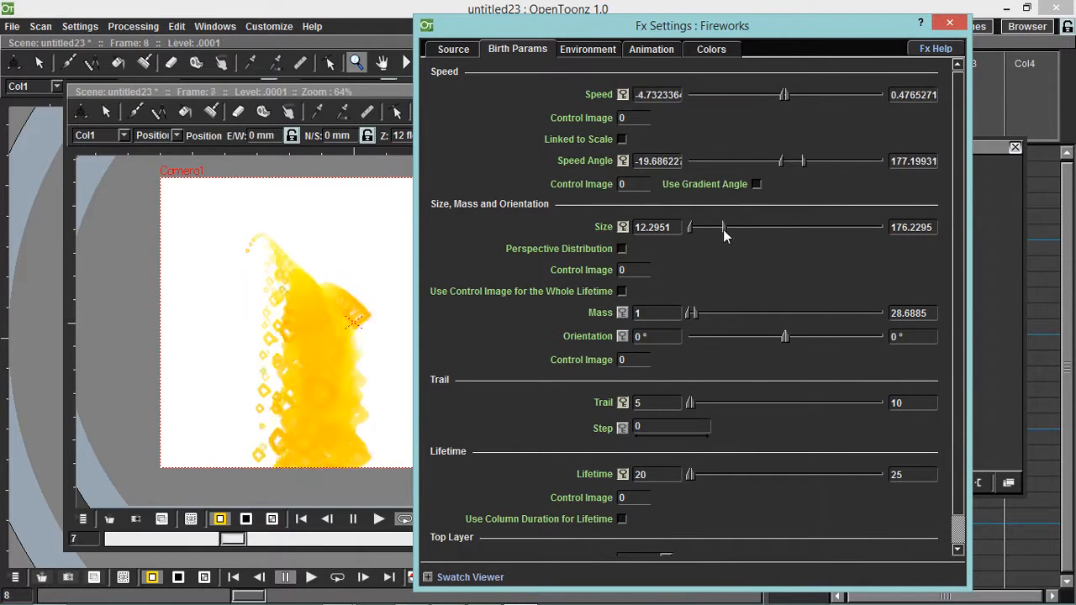
Return to frame 1, reduce the maximum Size to 36.8852, and loop the animation before pausing it at frame 23.
left_click(301, 518)
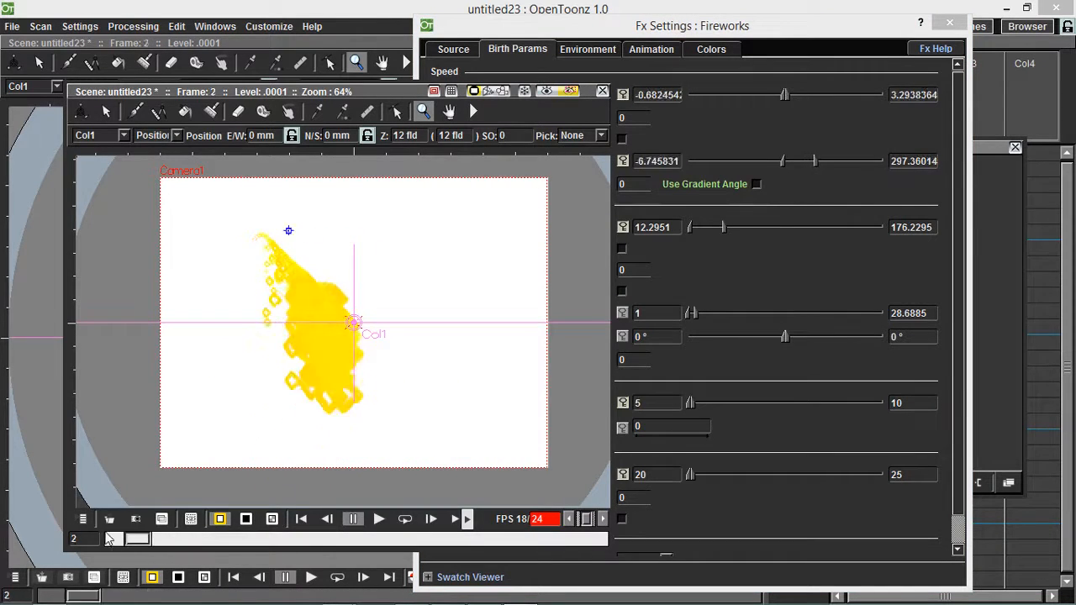
left_click(108, 539)
left_click_drag(725, 227, 700, 231)
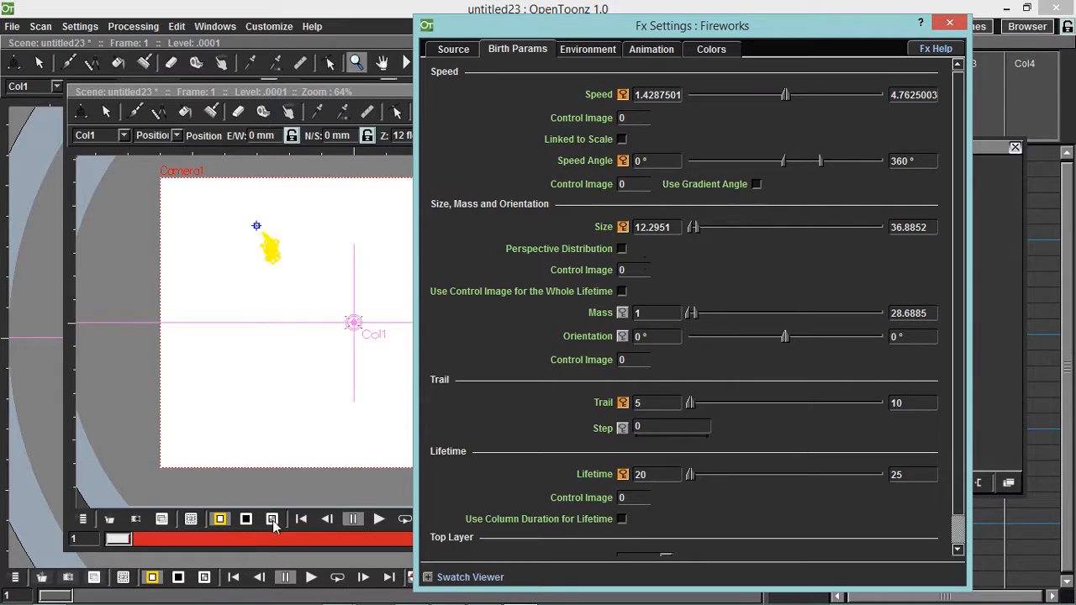
left_click(405, 518)
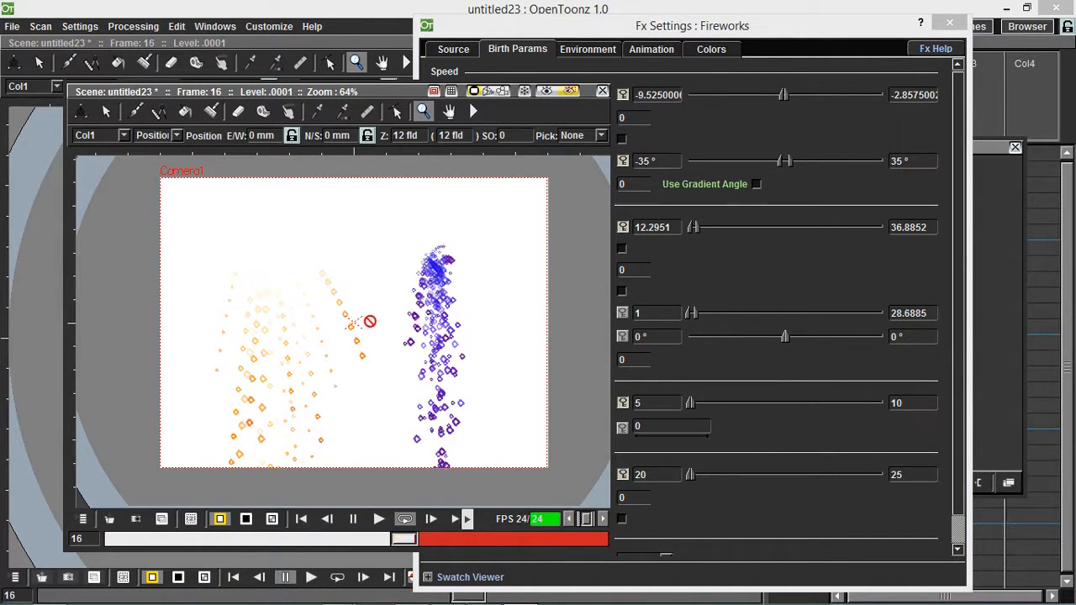
left_click(352, 521)
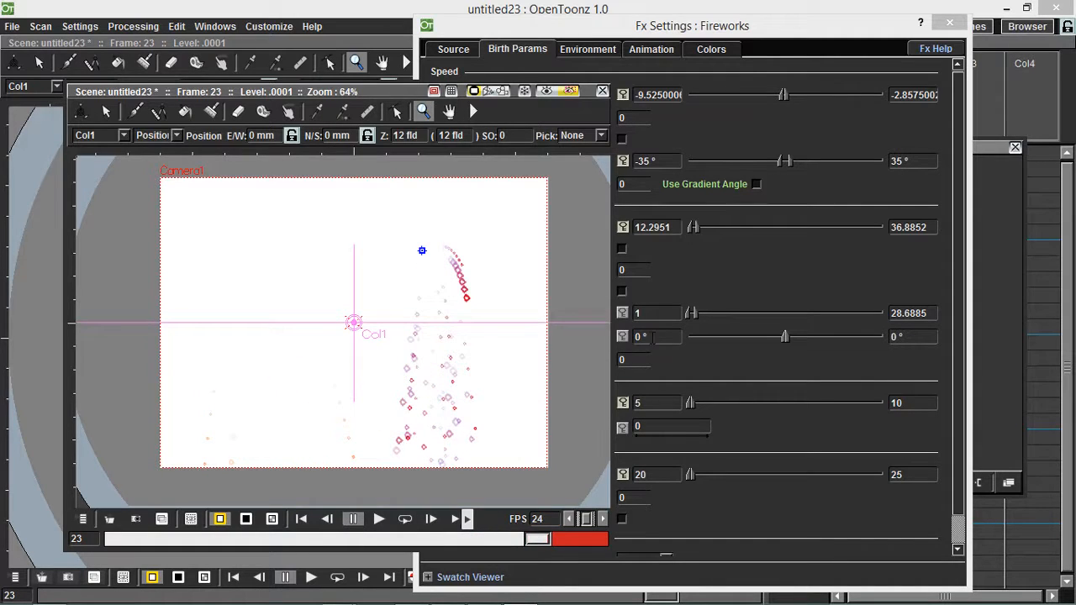
Try a Mass of 0 for both minimum and maximum in looped playback and return the preview to frame 1.
left_click_drag(698, 313, 685, 317)
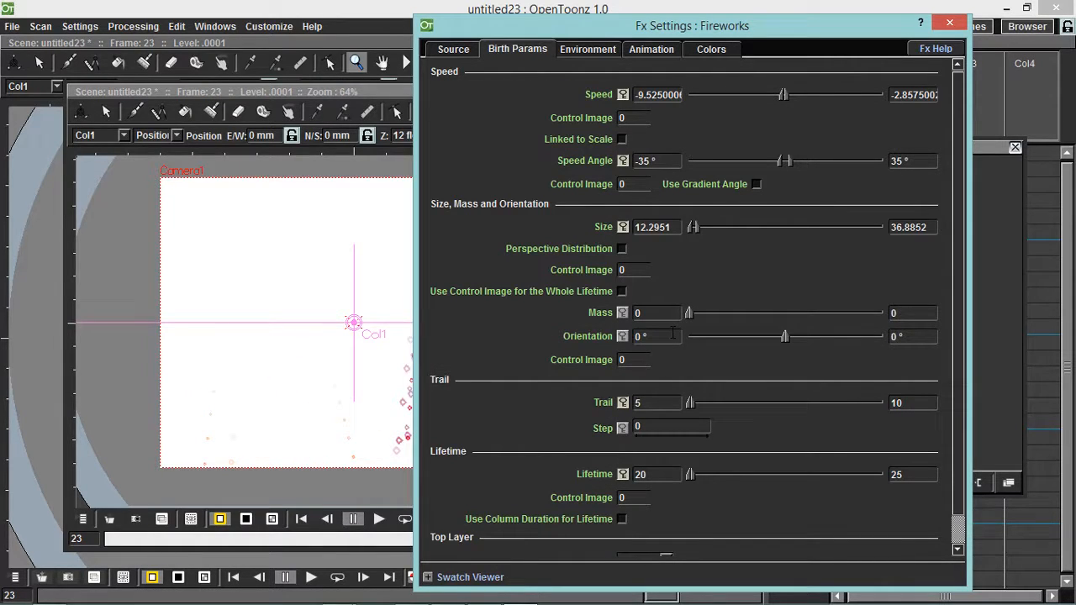
left_click(403, 519)
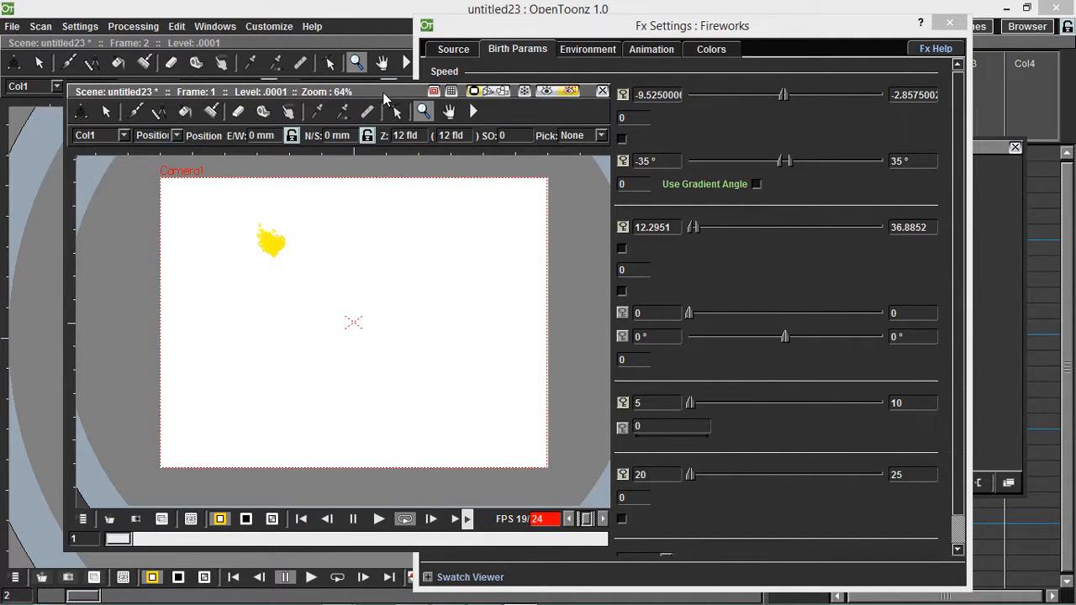
mouse_move(384, 93)
left_mouse_down()
mouse_move(363, 92)
mouse_move(388, 99)
left_mouse_up()
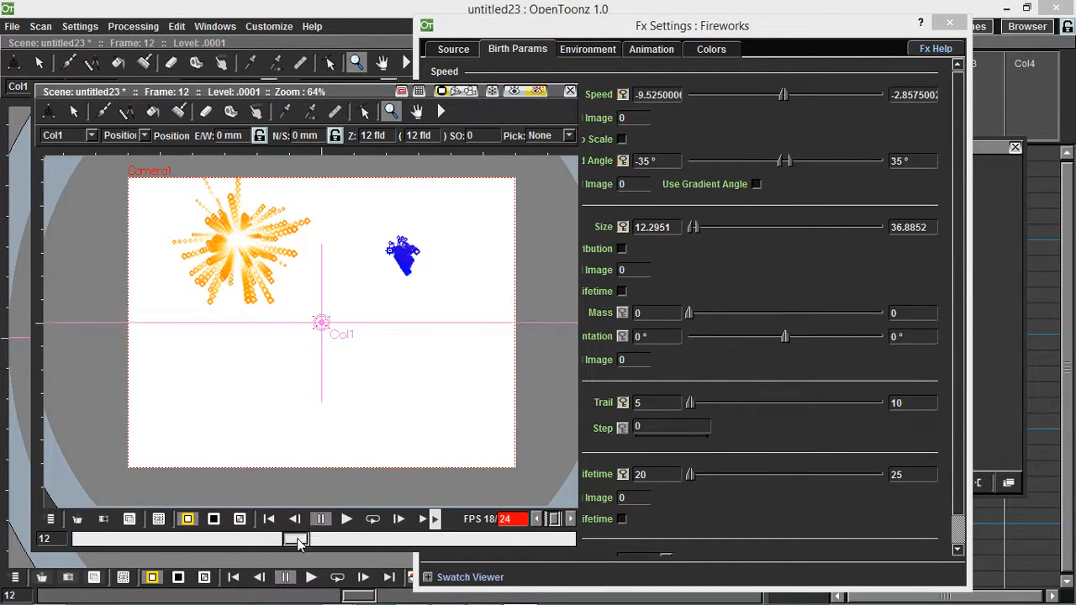
left_click_drag(294, 539, 77, 536)
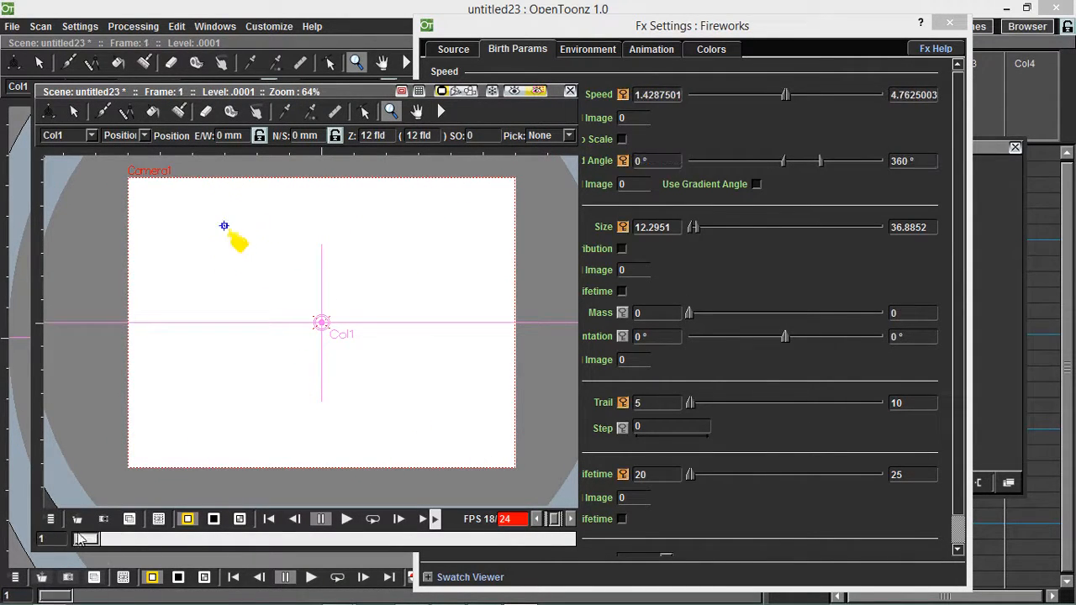
Set both the minimum and maximum Mass to 1 and preview the particles in looped playback.
left_click(691, 318)
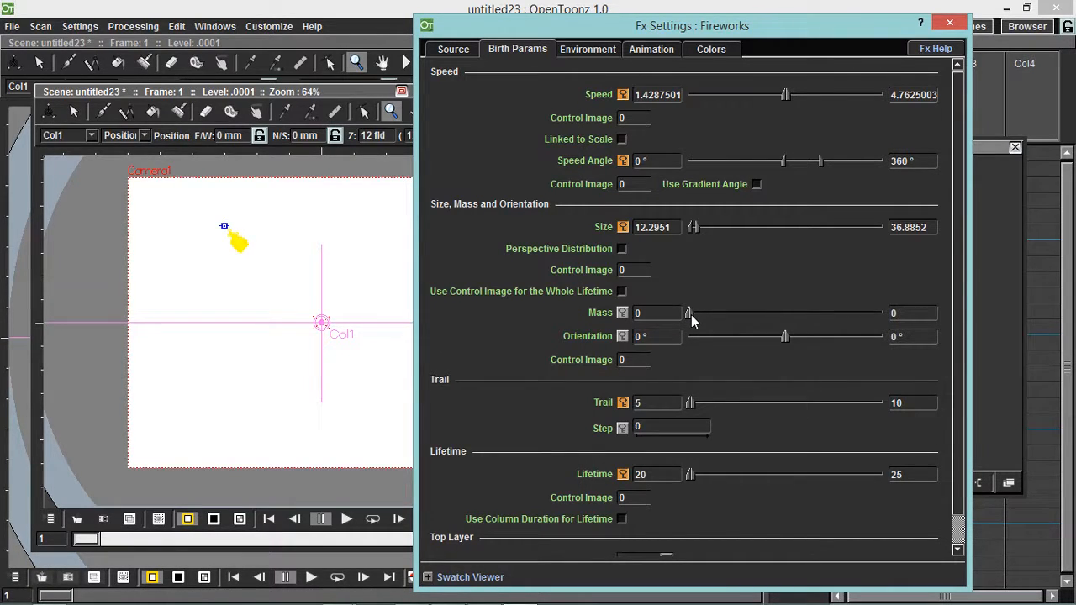
left_click_drag(691, 316, 692, 316)
double_click(667, 313)
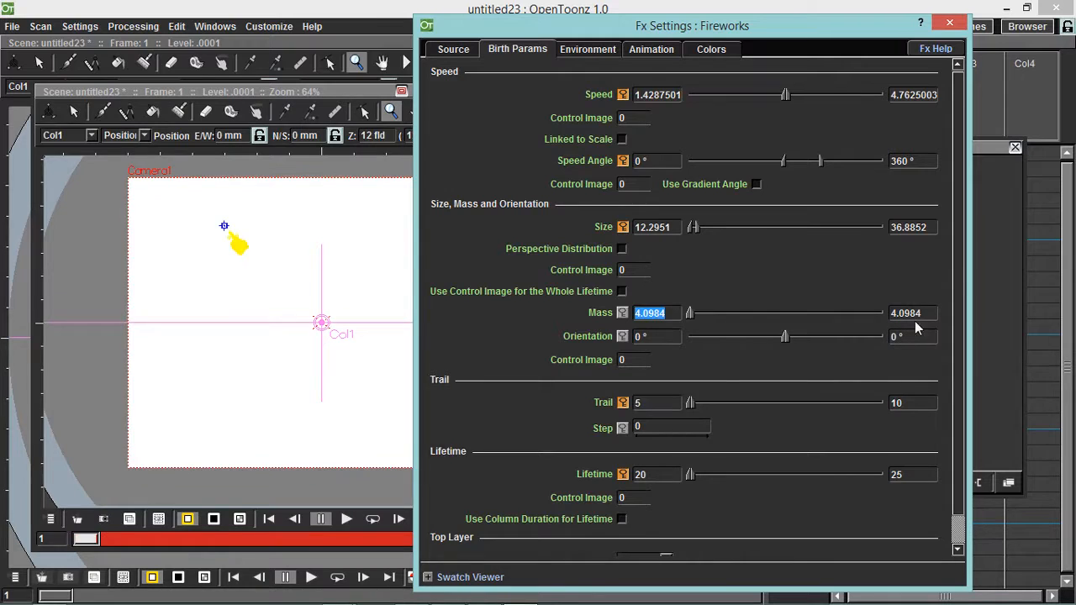
type("1")
key("Tab")
type("1")
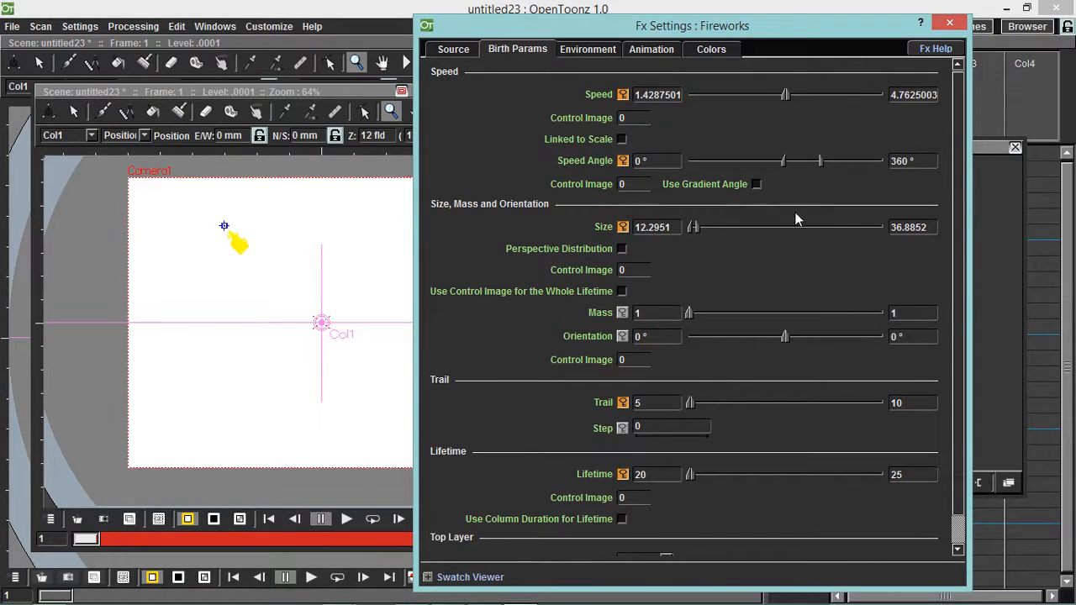
left_click(368, 519)
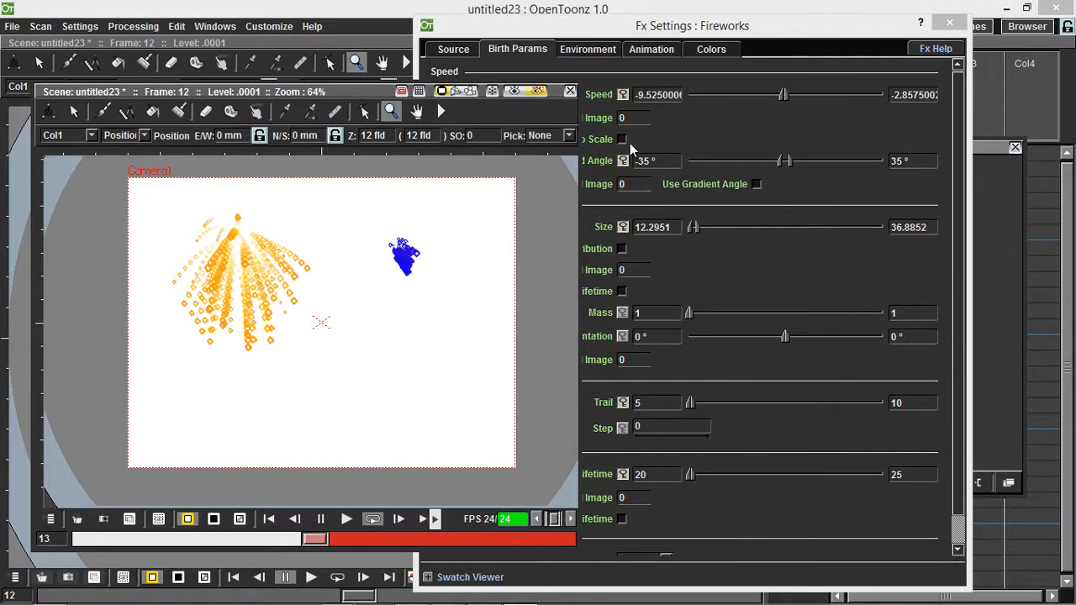
In the Environment settings, set Gravity to 5 from frame 1, loop the animation, and pause it at frame 6.
left_click(576, 50)
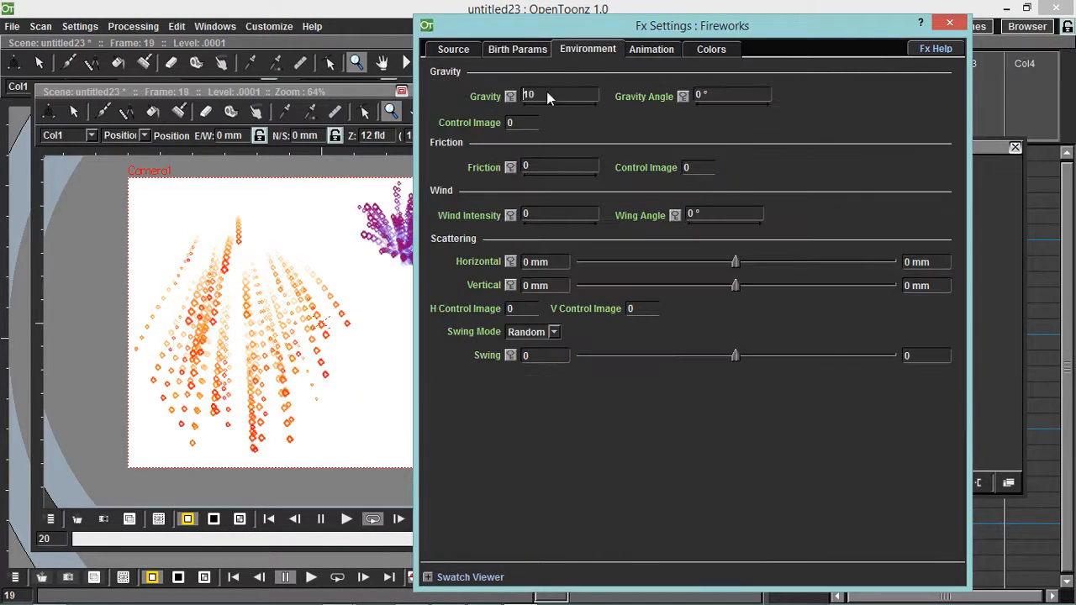
left_click(316, 536)
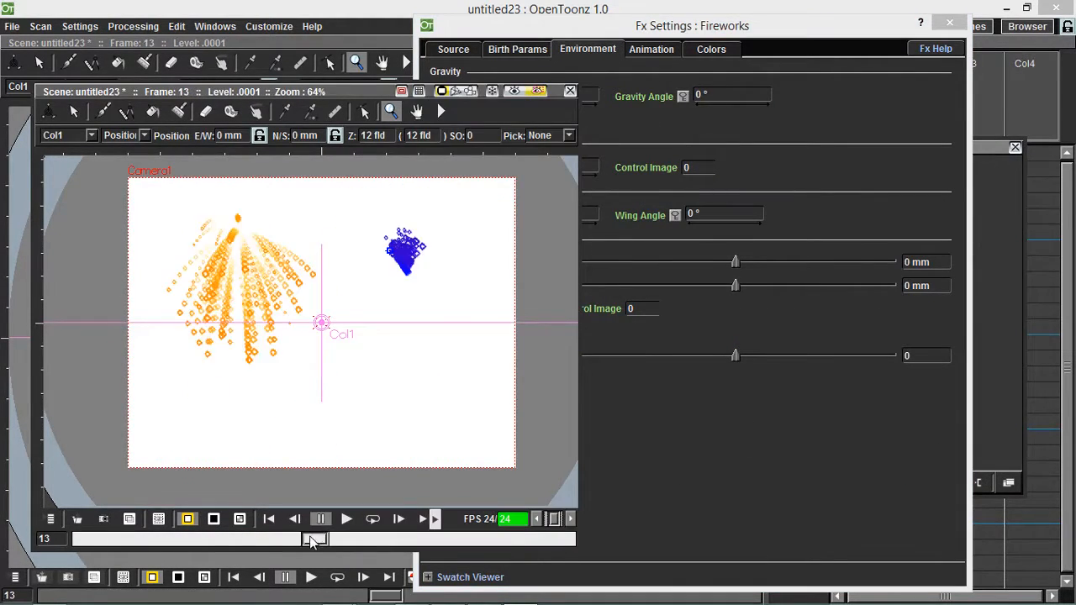
left_click_drag(316, 542, 82, 539)
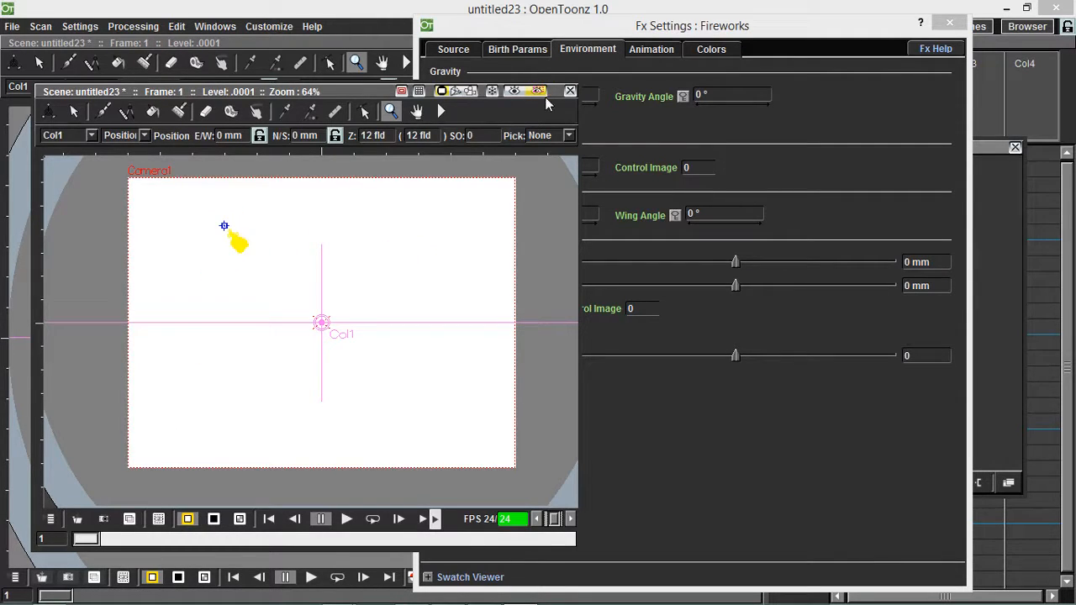
left_click(572, 54)
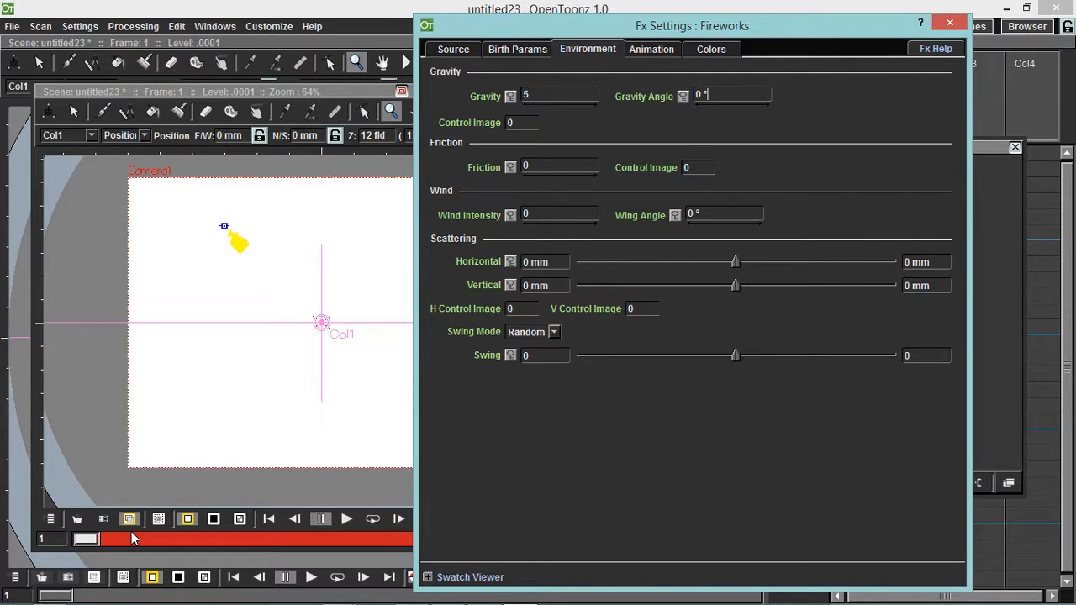
left_click(369, 517)
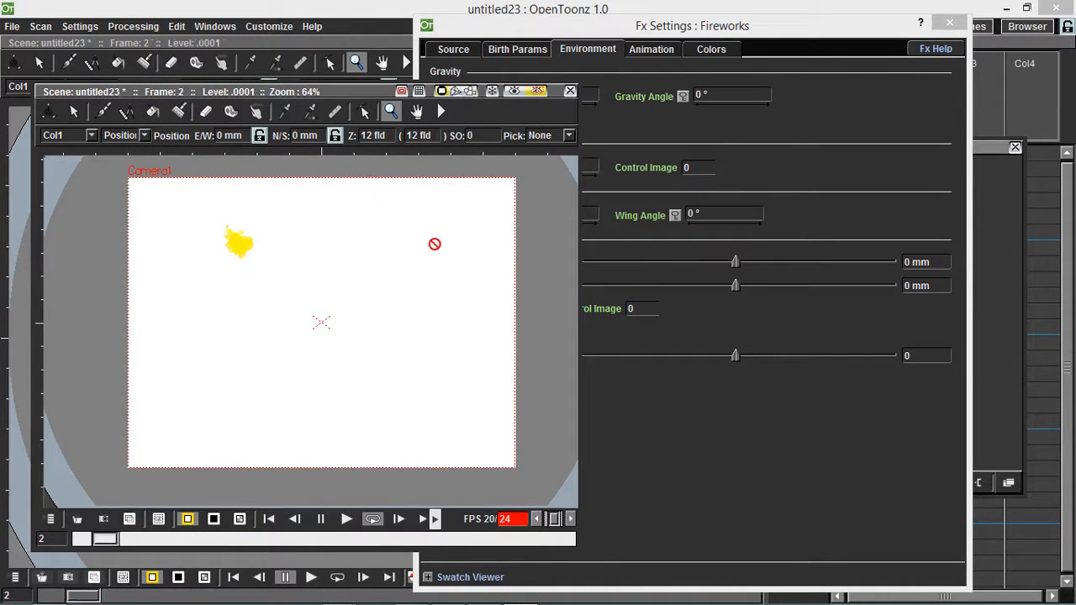
left_click(322, 521)
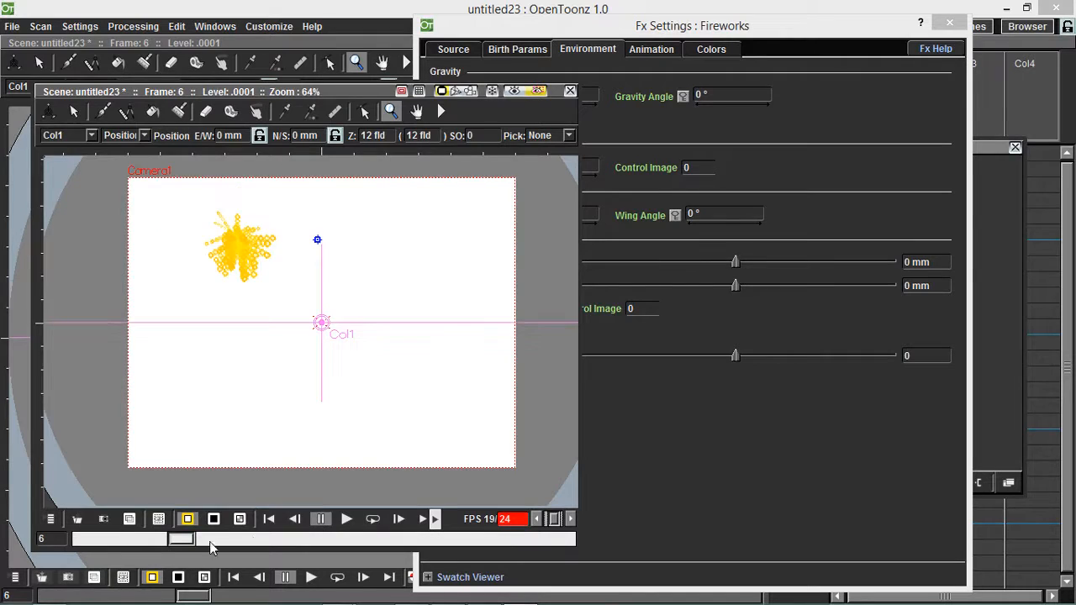
Try a Mass of 110.6557 for both minimum and maximum in looped playback and return the preview to frame 1.
left_click(529, 54)
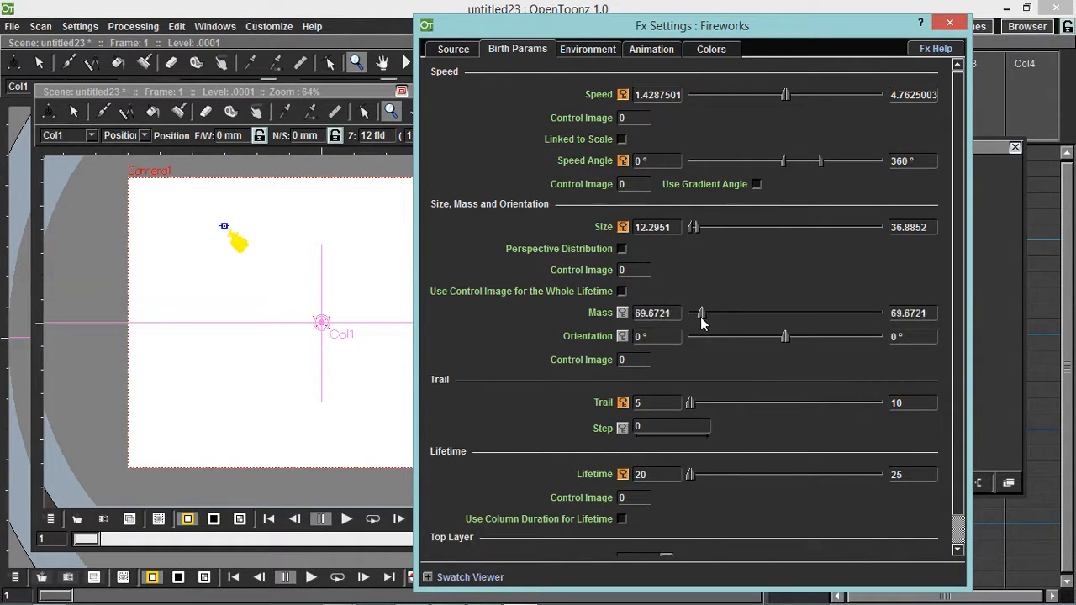
left_click(346, 519)
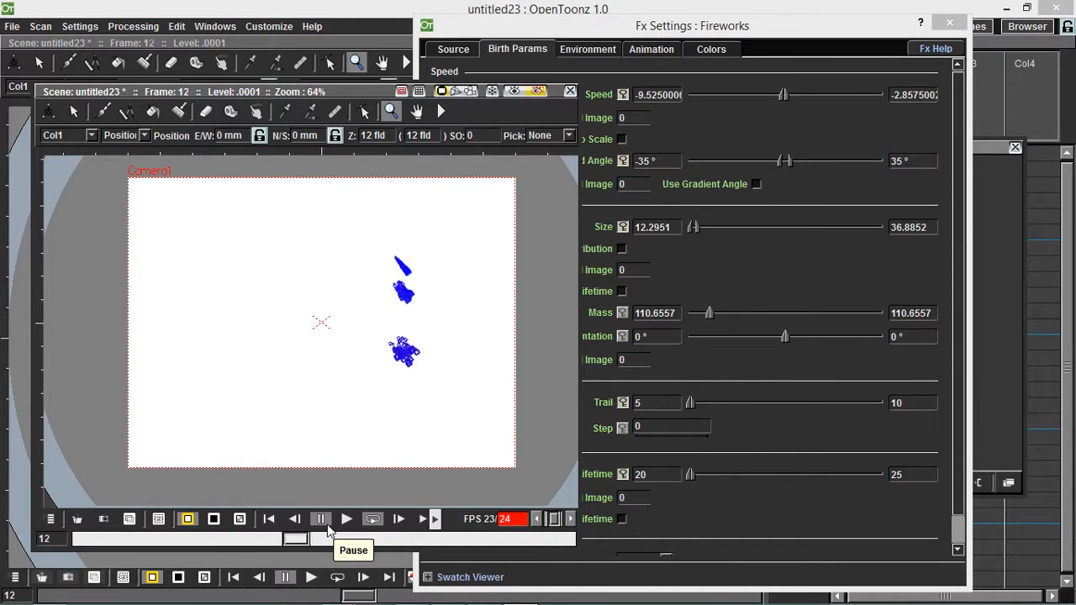
left_click(395, 540)
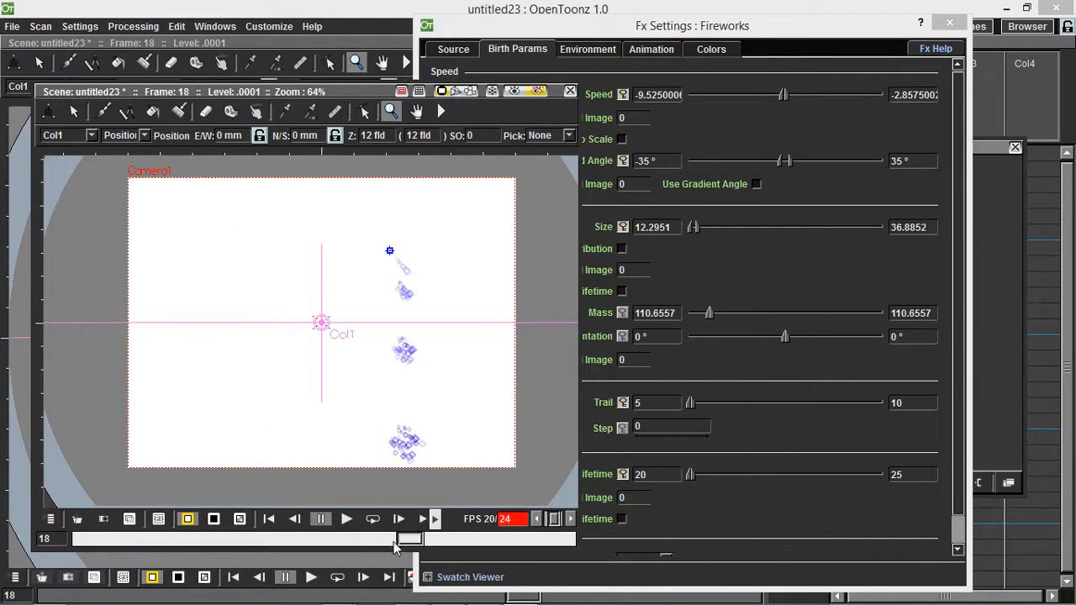
left_click_drag(395, 540, 68, 532)
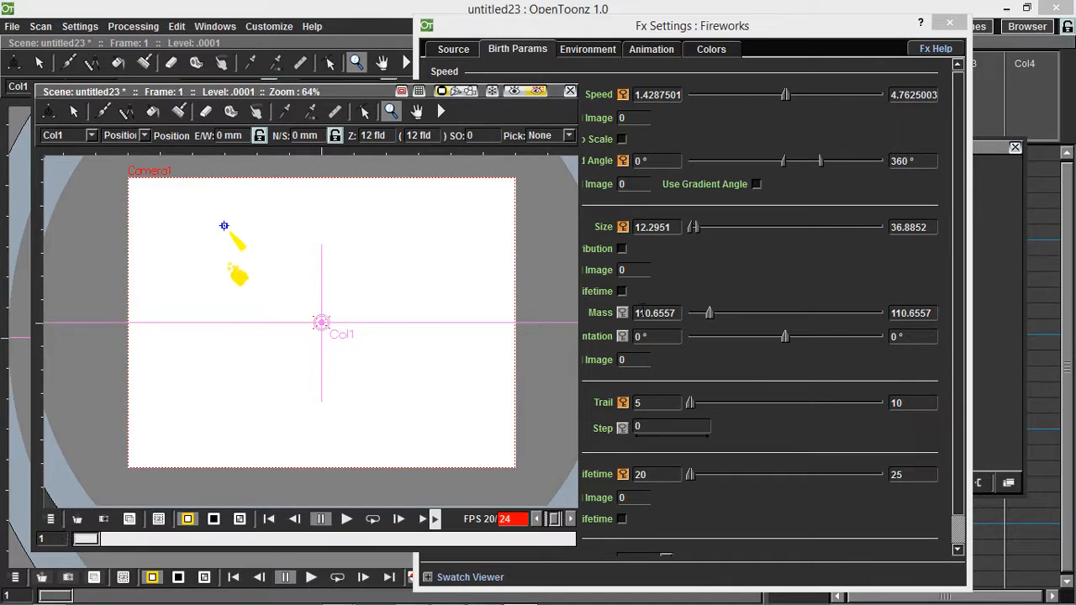
Set both the minimum and maximum Mass to 1, set the Environment Gravity to 10, and play the animation.
left_click(678, 313)
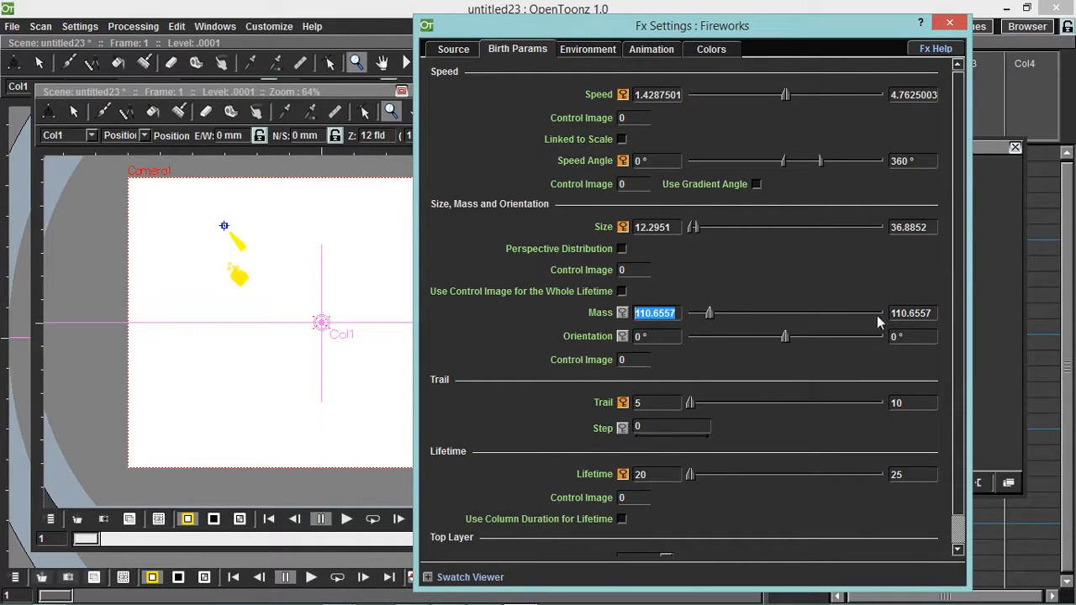
type("1")
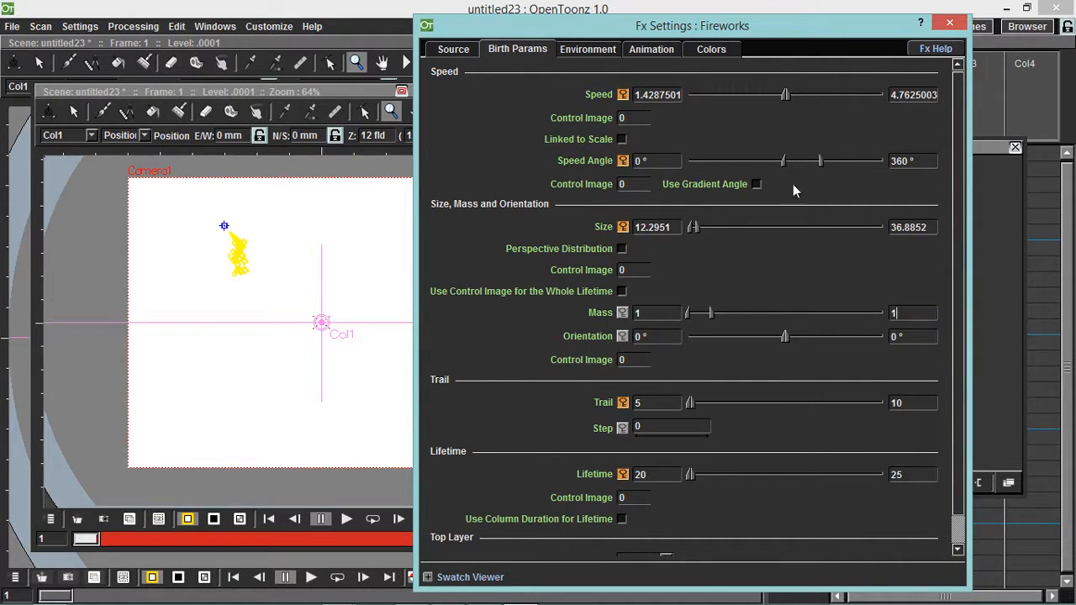
left_click(585, 50)
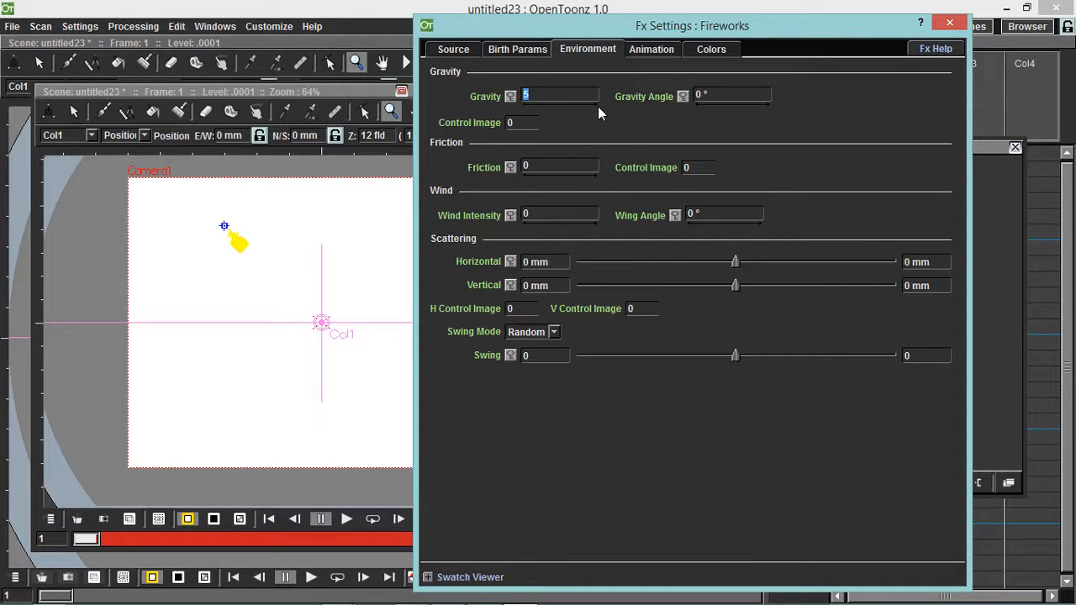
type("10")
left_click(540, 50)
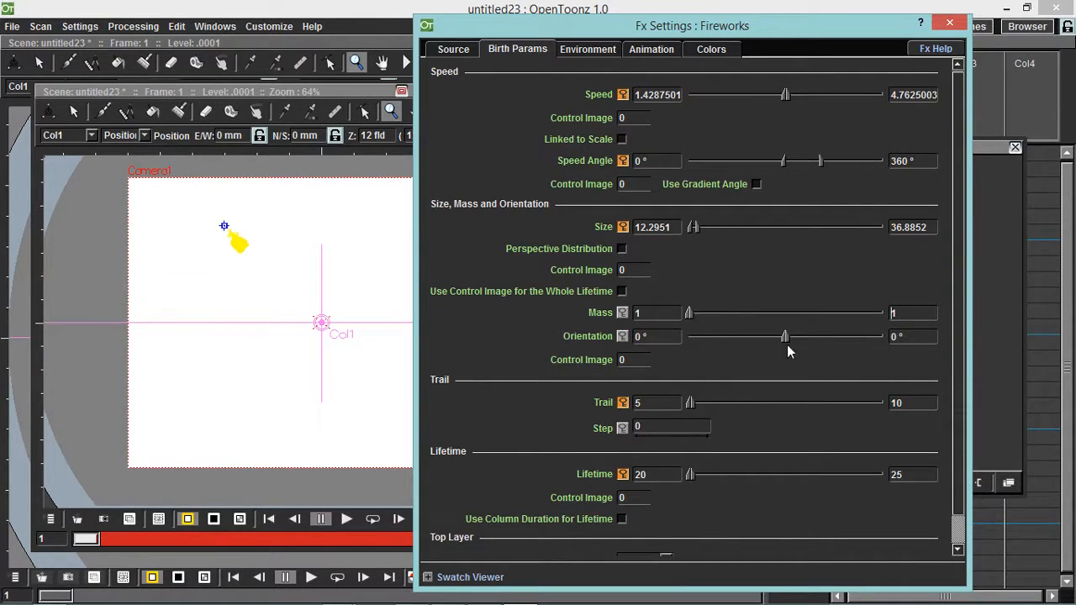
left_click(347, 519)
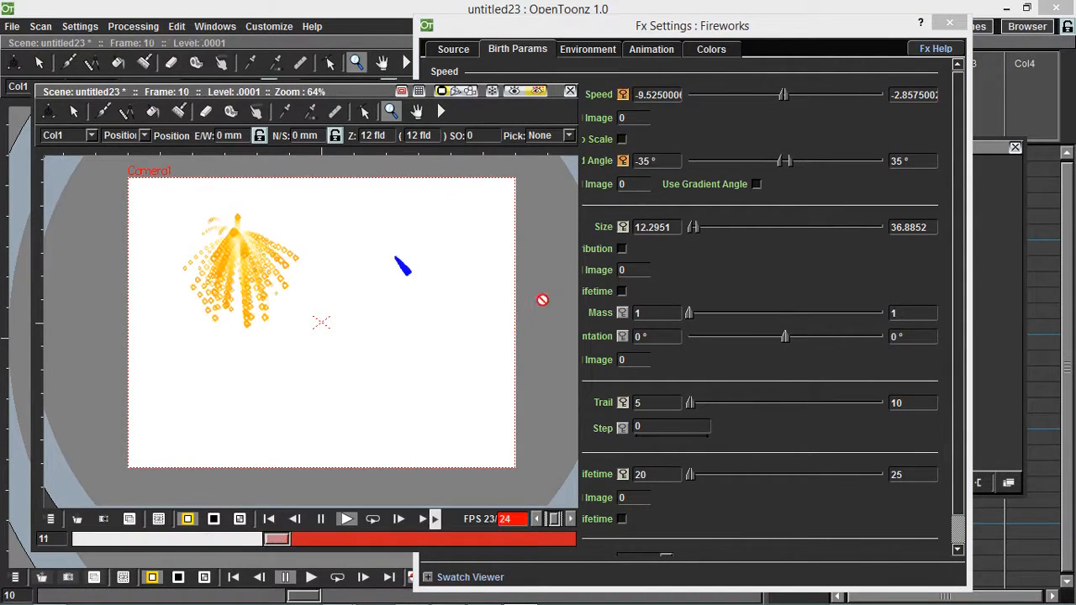
Try an Orientation of 57.377° for both minimum and maximum, starting from frame 1, and loop the animation before pausing it at frame 16.
left_click(785, 339)
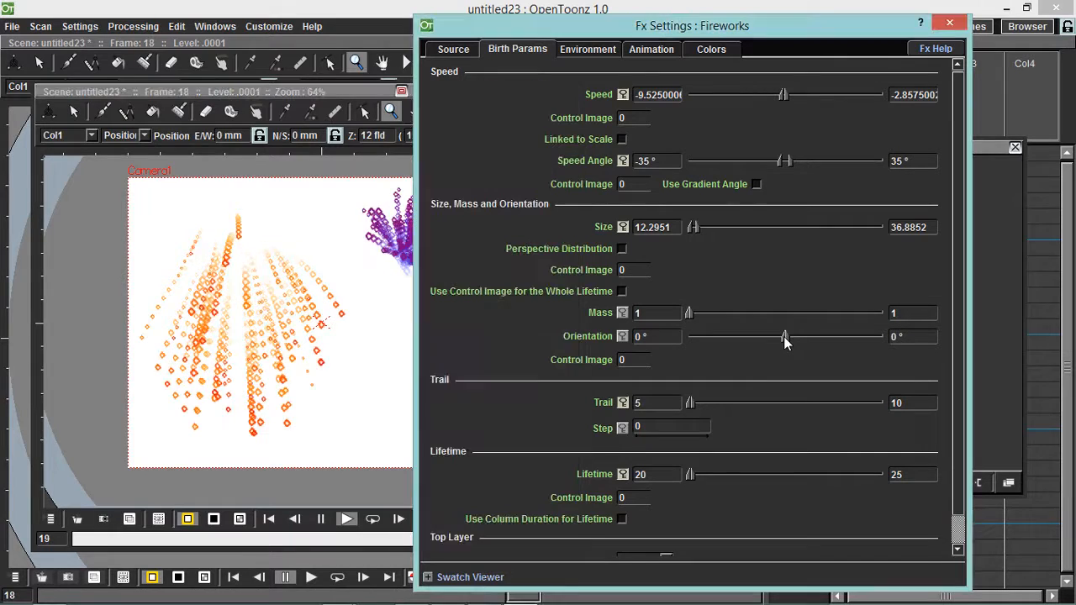
left_click_drag(785, 340, 799, 344)
left_click(321, 520)
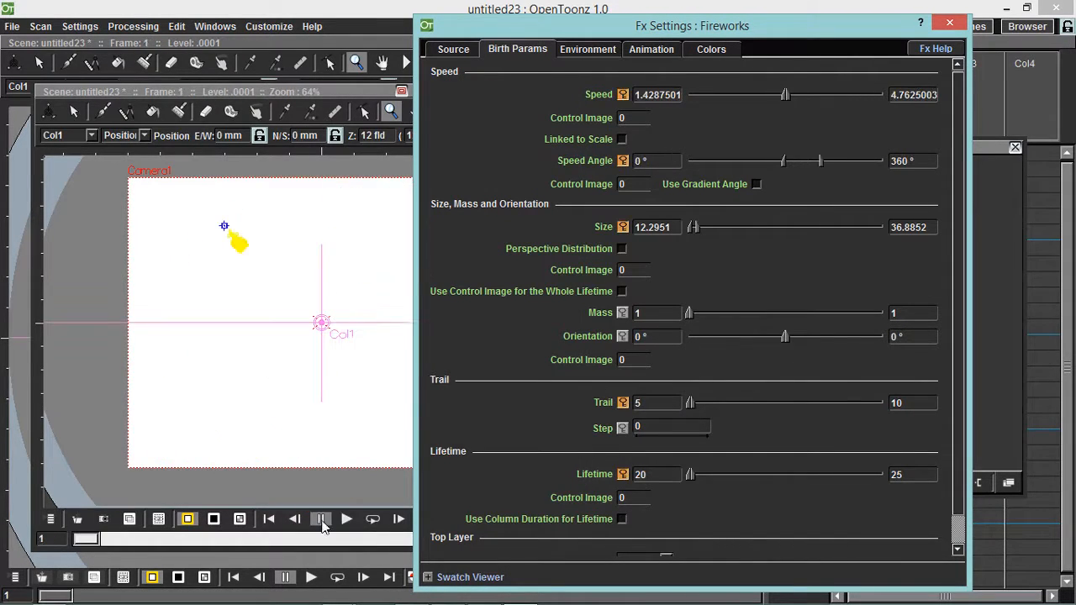
left_click(321, 521)
left_click(783, 343)
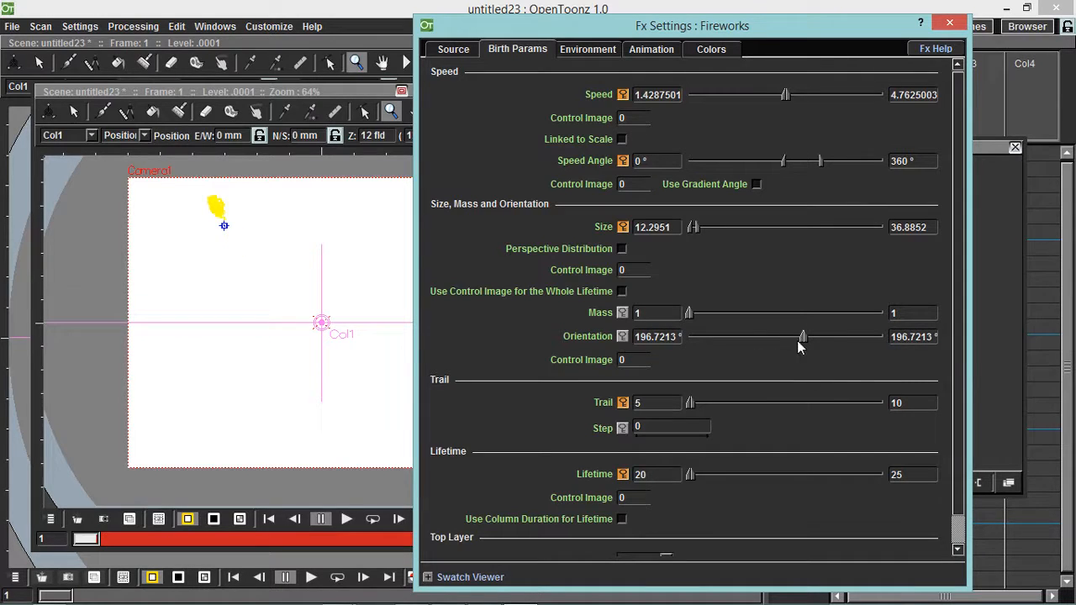
left_click_drag(797, 344, 794, 341)
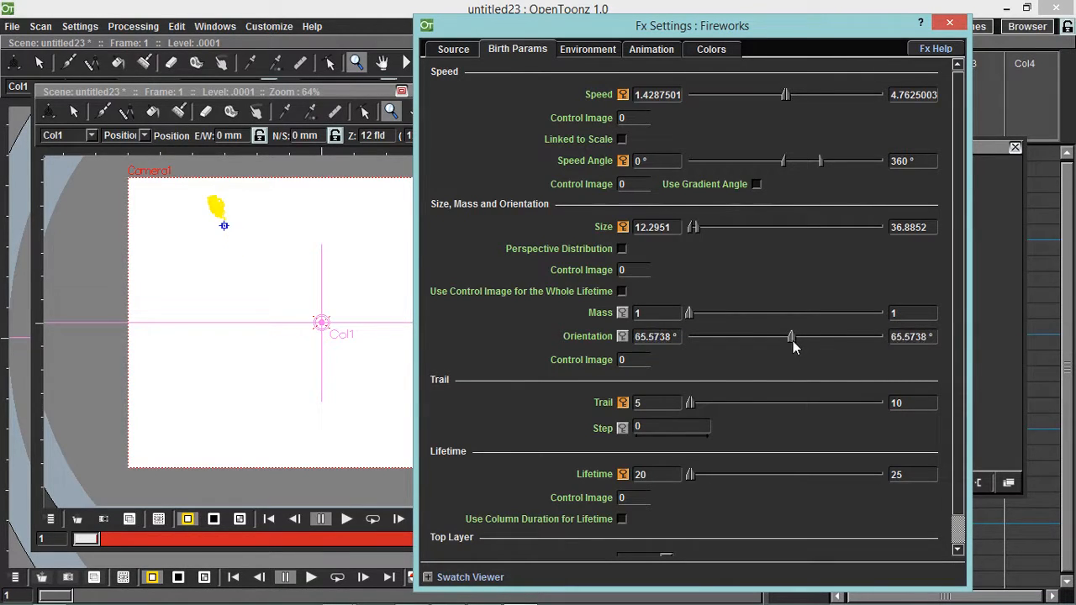
left_click(348, 521)
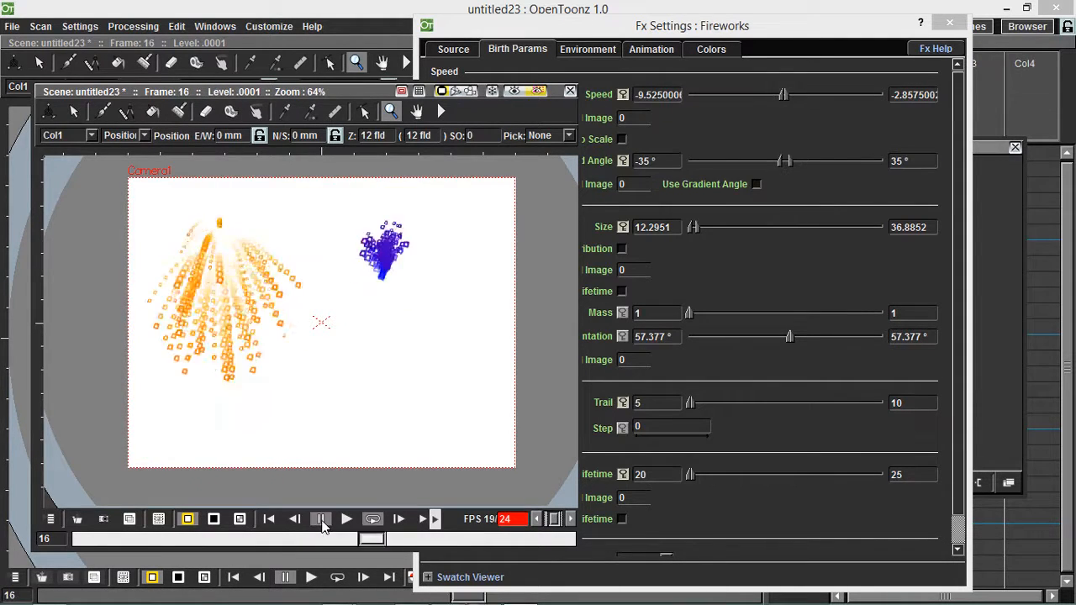
left_click(320, 519)
From frame 1, try an Orientation range of -204.918° to 204.918° and inspect the particles up close in looped playback.
mouse_move(786, 345)
left_mouse_down()
mouse_move(772, 350)
mouse_move(806, 341)
left_mouse_up()
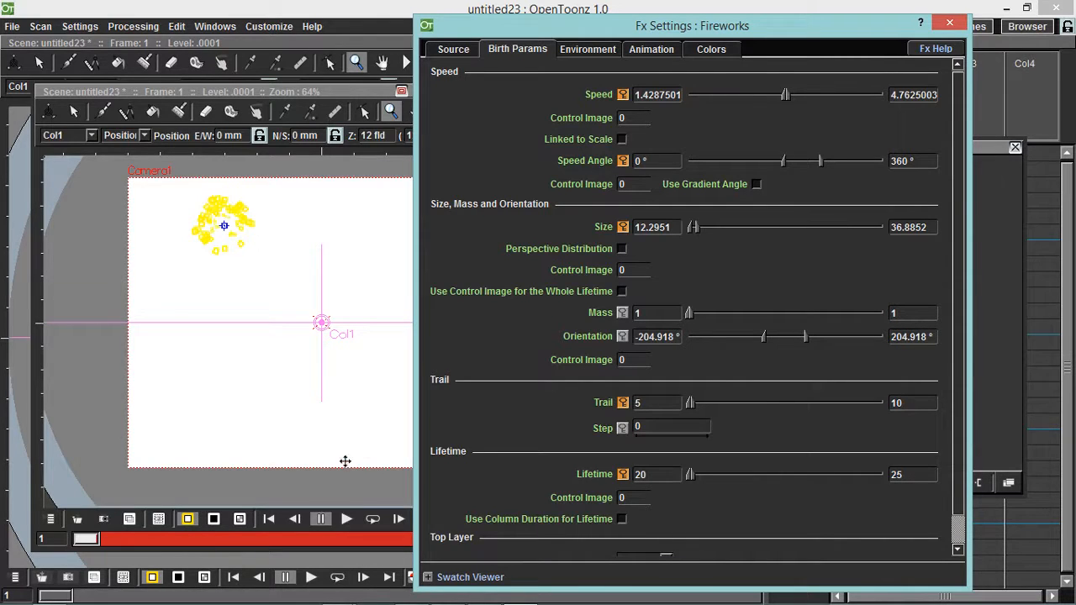
left_click(374, 520)
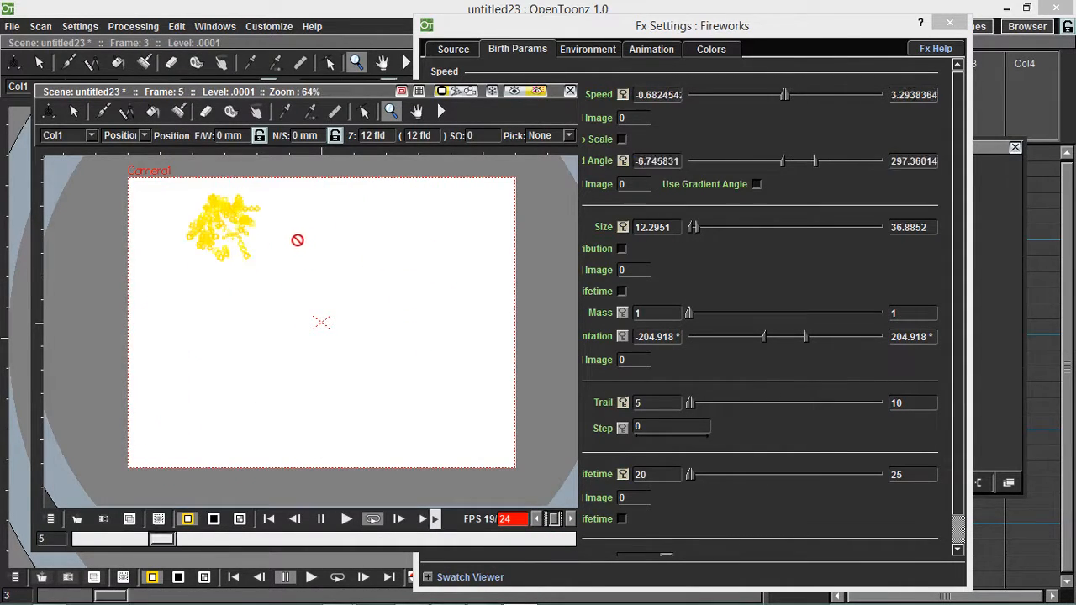
scroll(214, 244, "up", 1)
scroll(210, 317, "up", 1)
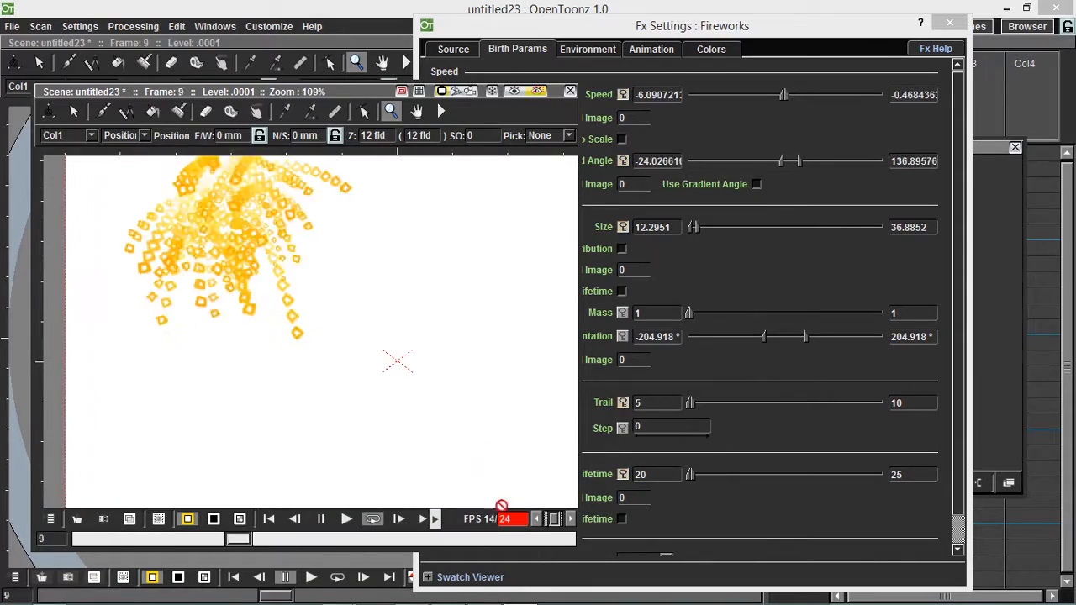
Slow the preview playback down to 7 FPS and watch the looping particles.
left_click(537, 520)
left_click_drag(538, 520, 537, 520)
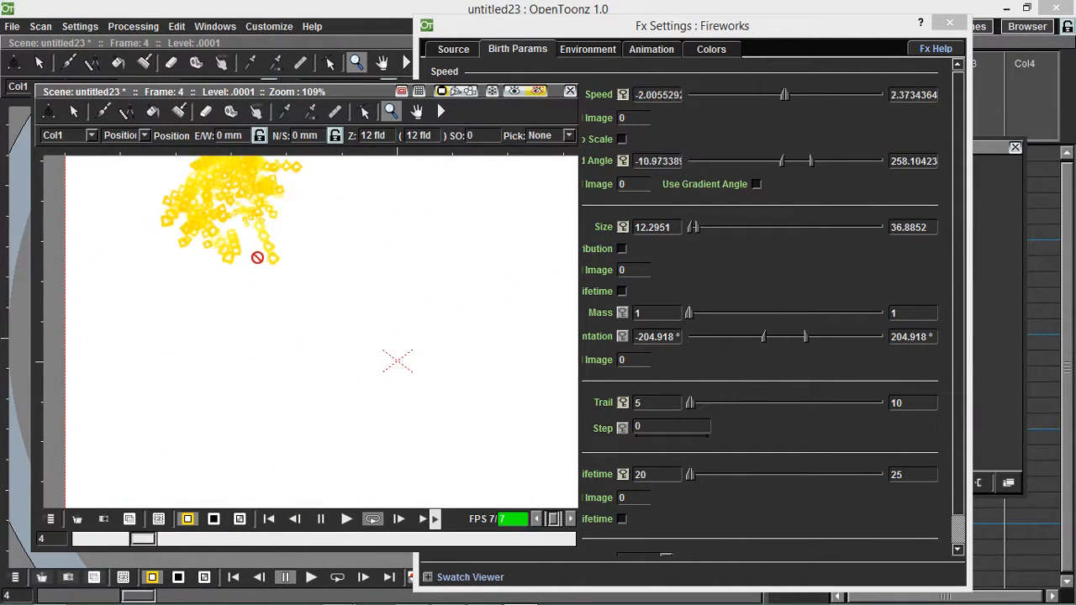
scroll(264, 268, "down", 4)
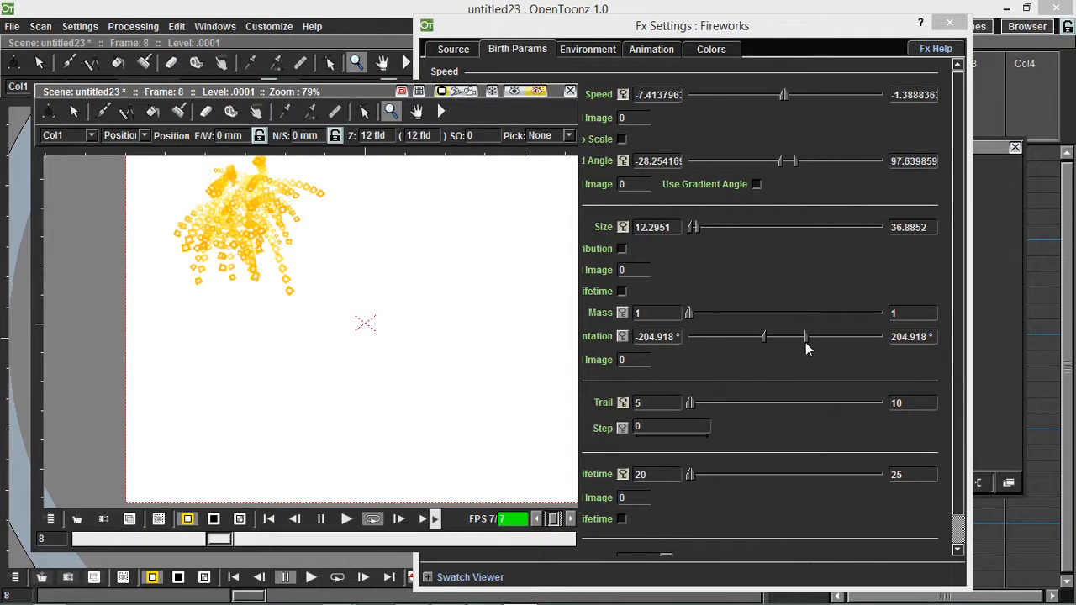
Lower the maximum Orientation to 65.5738° during playback, pause the animation, and return the preview to frame 1.
left_click_drag(805, 339, 792, 339)
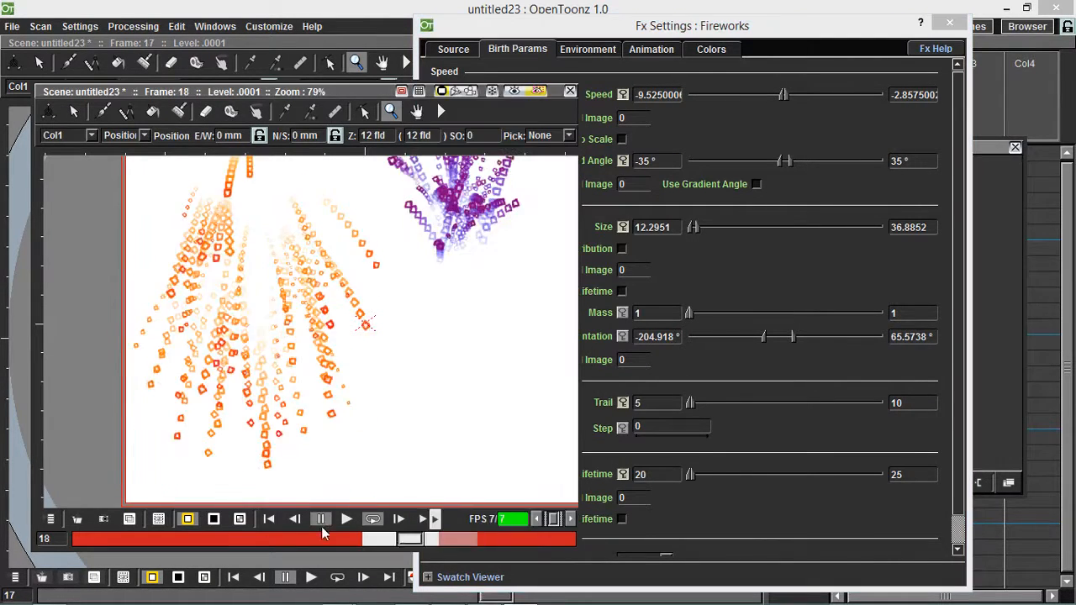
left_click(321, 526)
left_click_drag(332, 537, 56, 534)
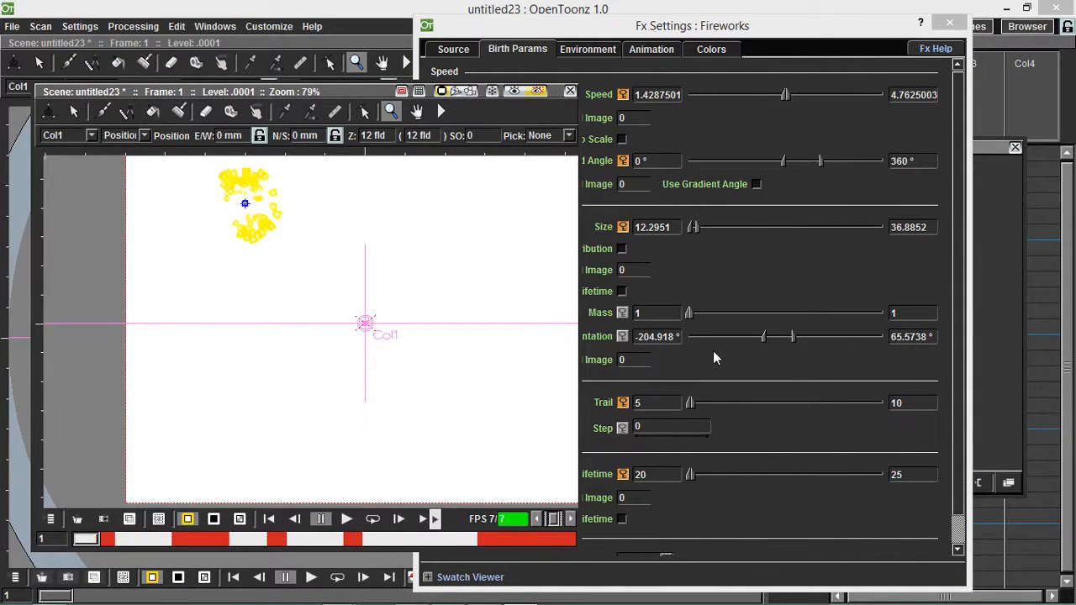
Set both the minimum and maximum Orientation to 0° and examine the particles up close in looped playback.
left_click_drag(764, 340, 775, 340)
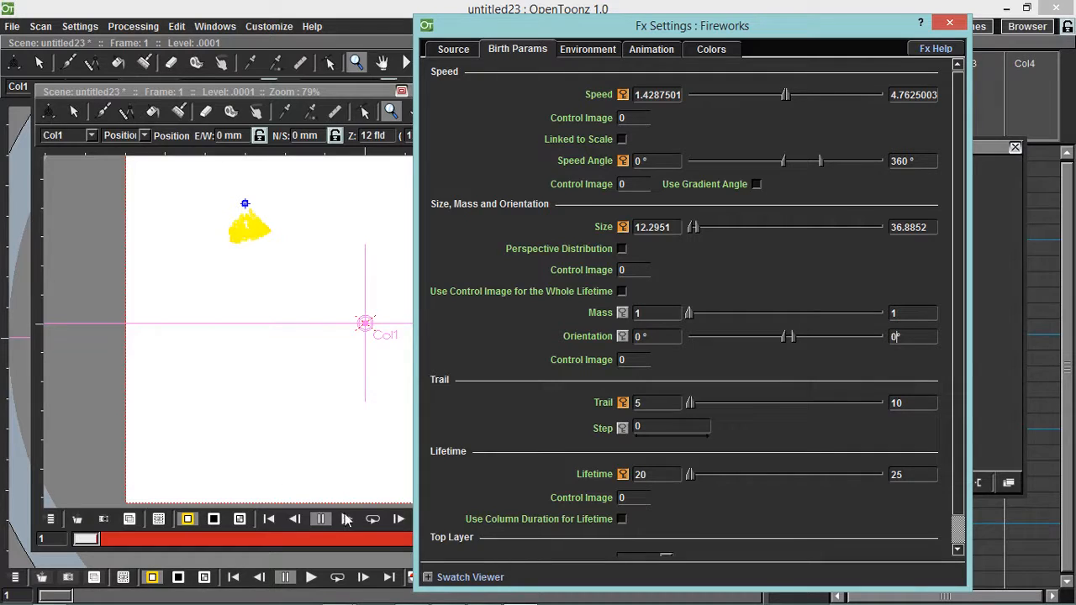
left_click(346, 520)
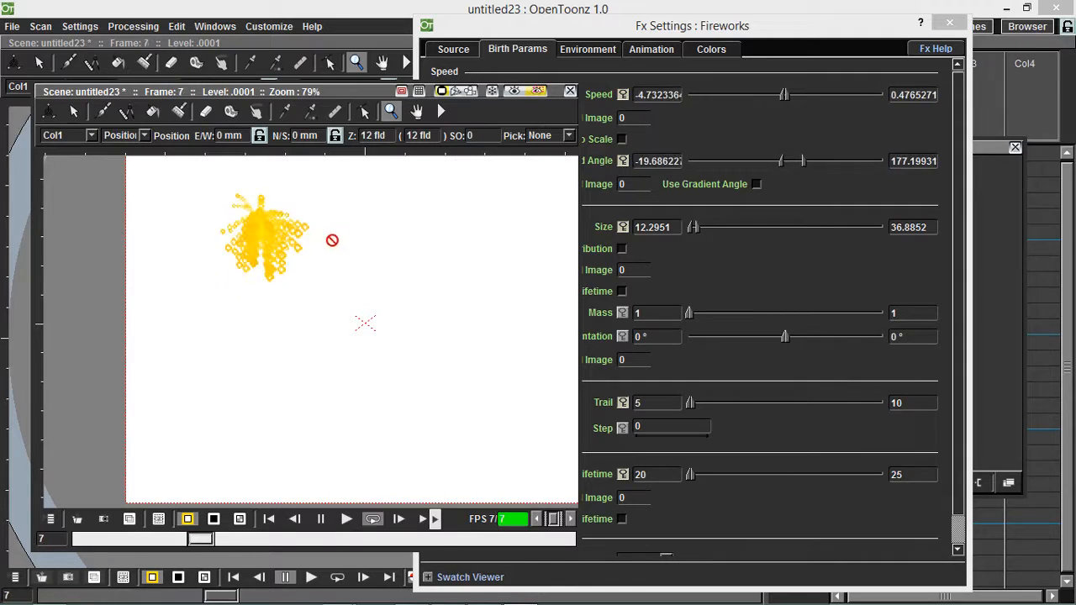
scroll(296, 335, "up", 3)
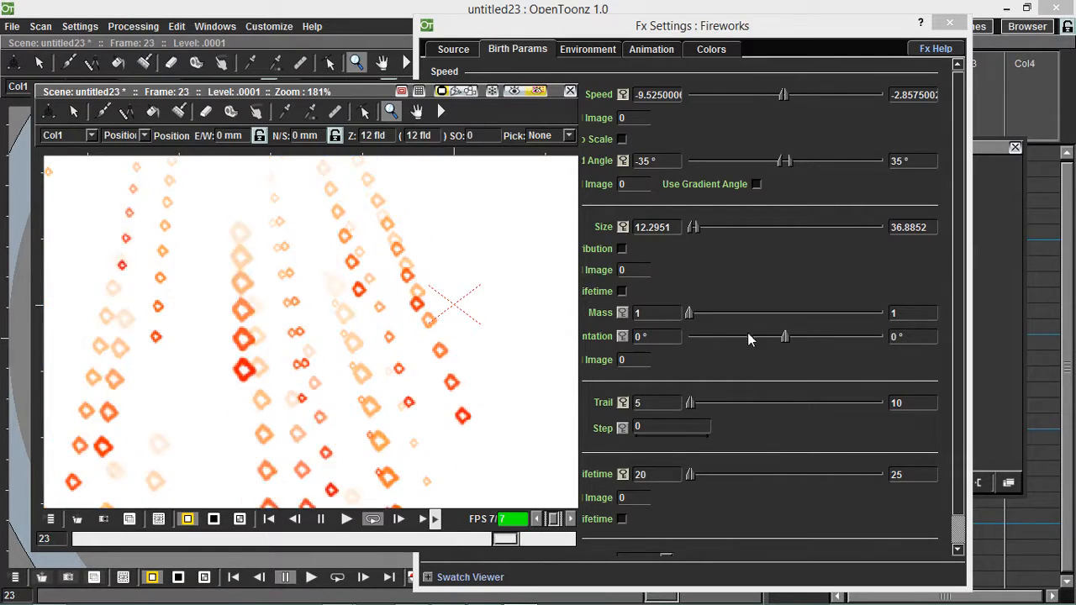
Try a minimum Orientation of -672.1311° in looped playback, return to frame 1, and reset the minimum to 0°.
left_click_drag(784, 338, 719, 337)
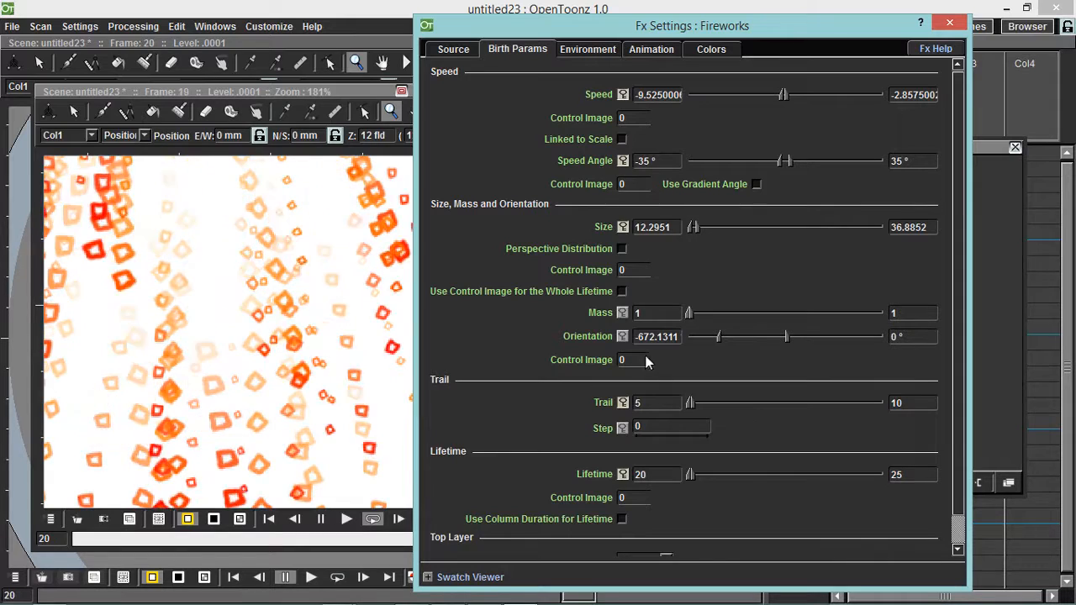
left_click(325, 521)
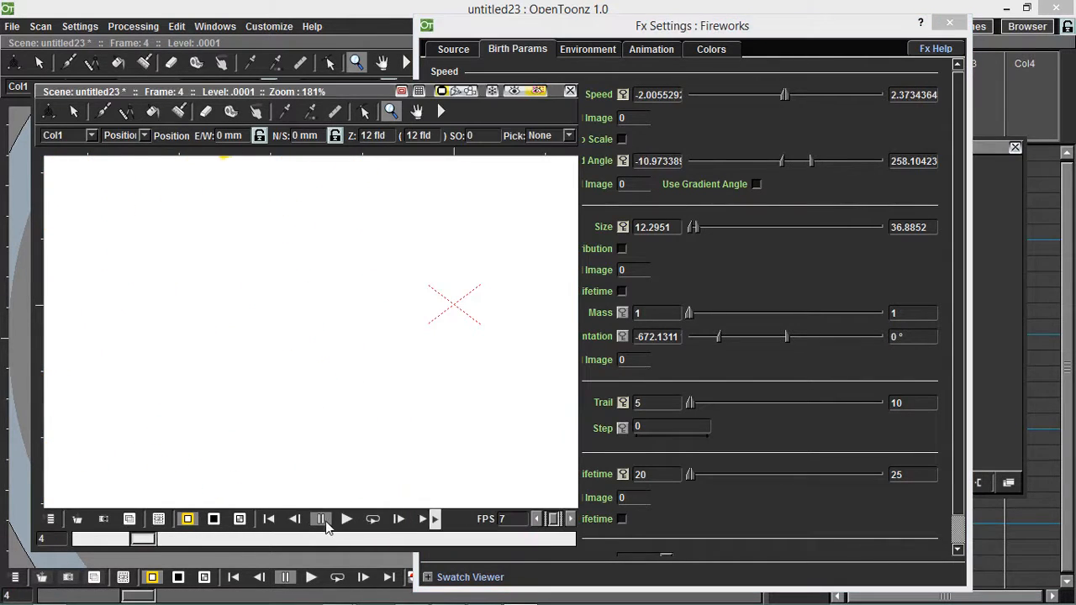
left_click_drag(152, 545, 84, 540)
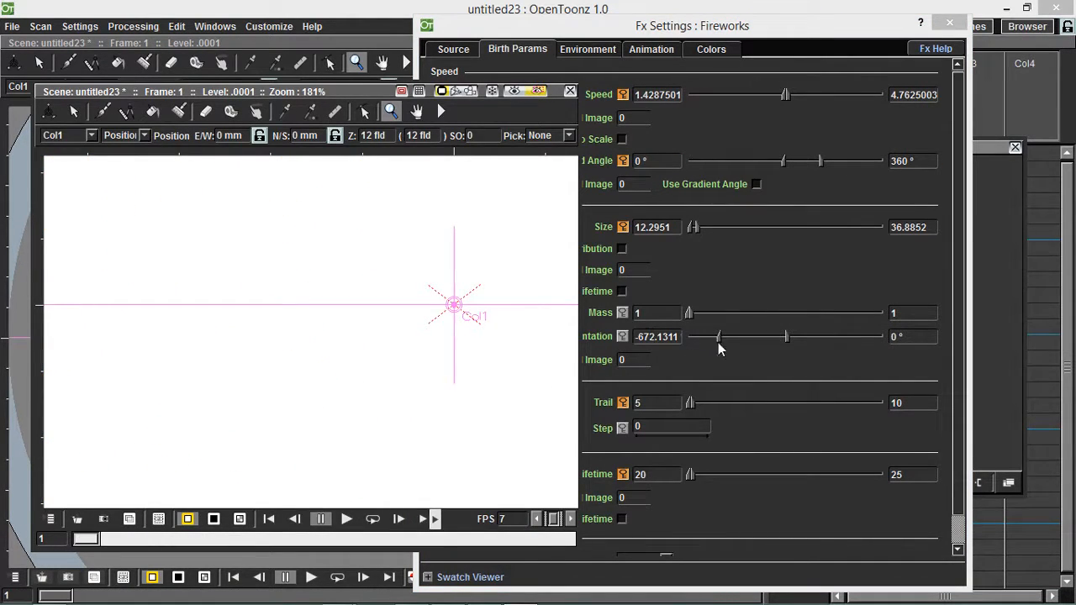
left_click(670, 336)
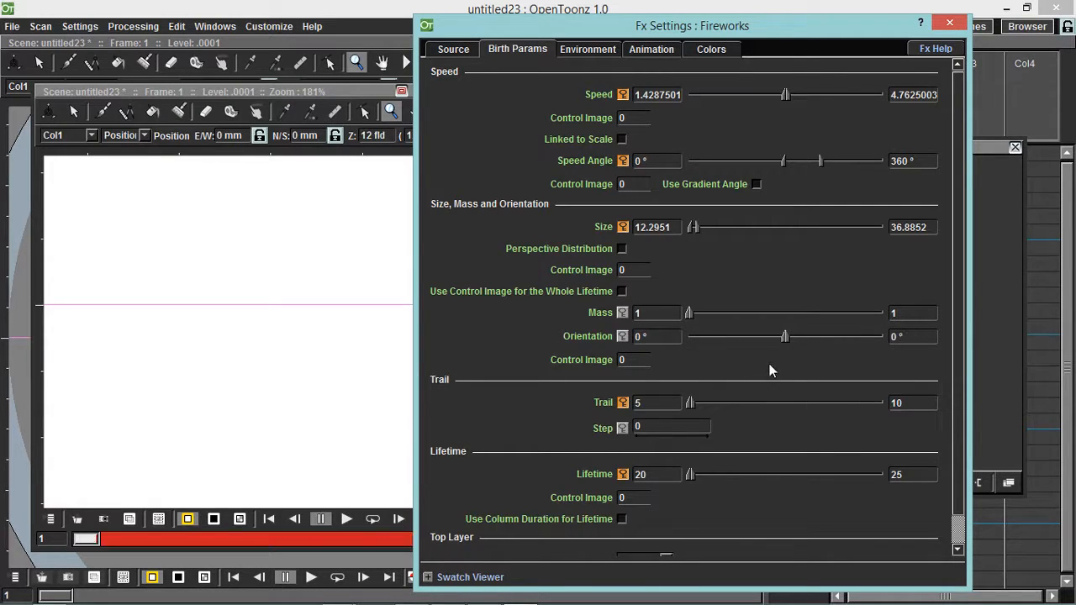
Reposition and resize the floating viewer window and fit the whole camera frame in it at 78% zoom.
left_click(362, 106)
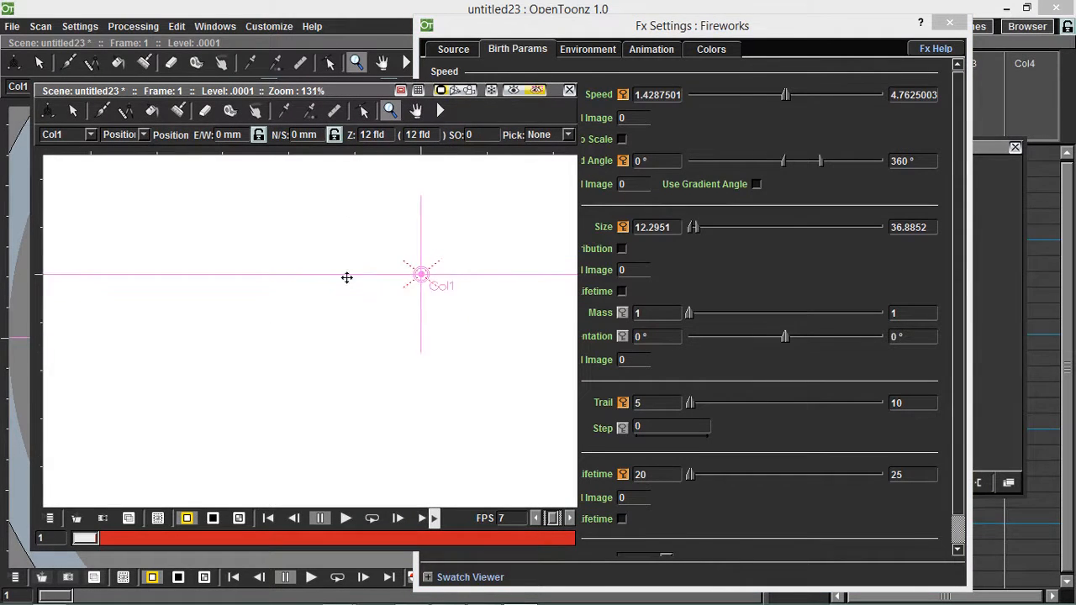
scroll(384, 269, "down", 4)
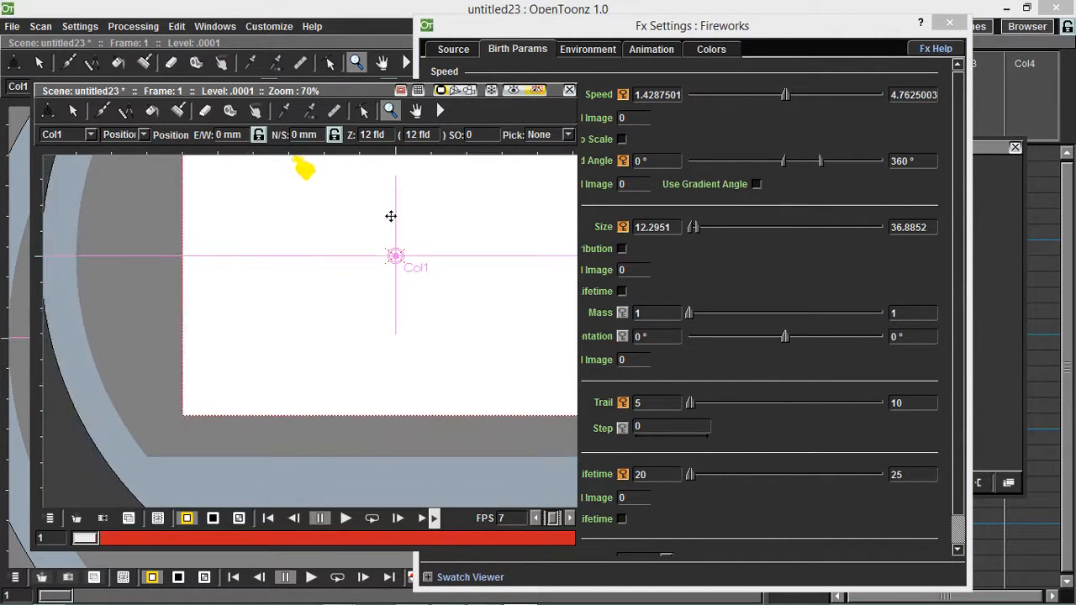
left_click_drag(390, 216, 402, 277)
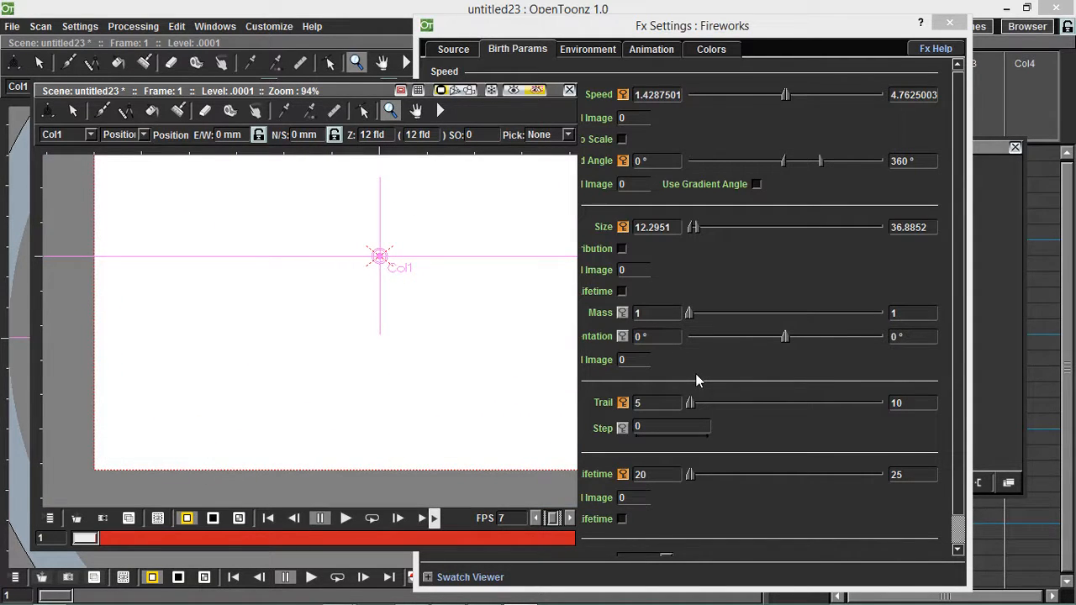
left_click_drag(384, 88, 368, 93)
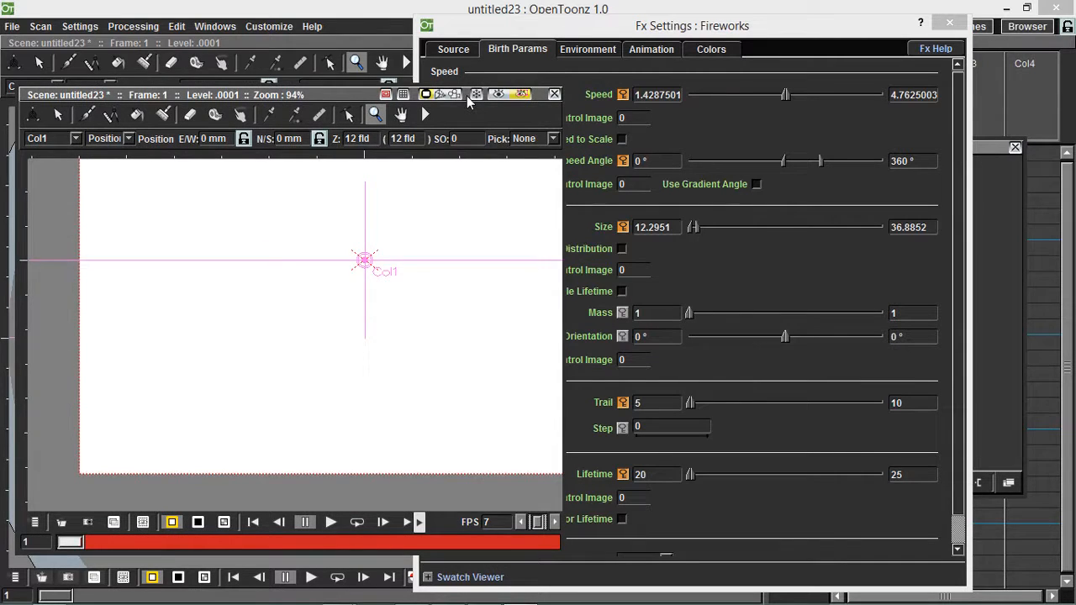
left_click_drag(469, 97, 490, 4)
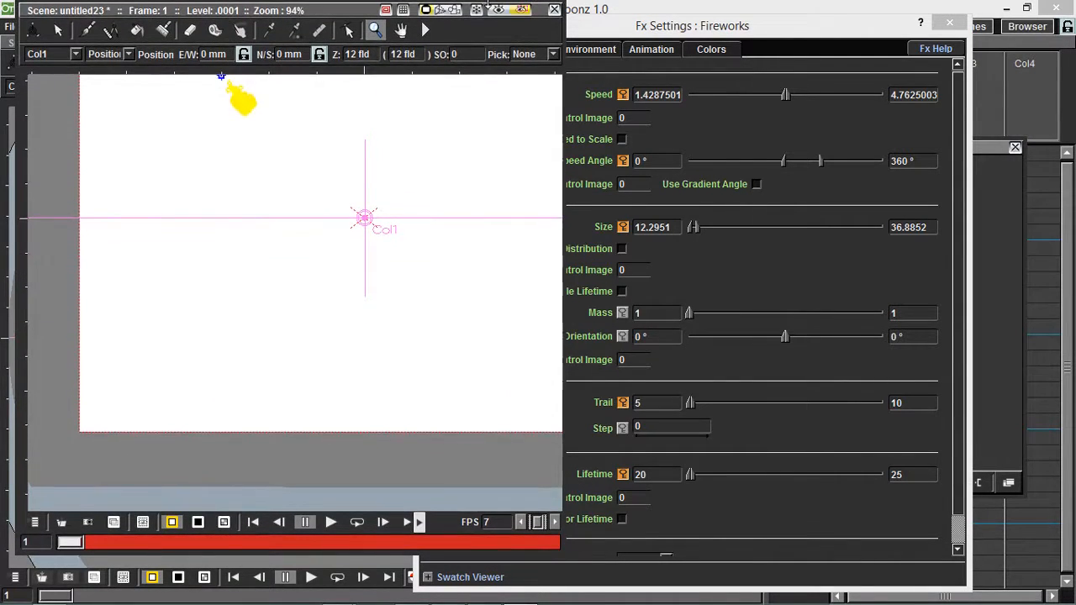
left_click_drag(407, 175, 361, 94)
key("space")
left_click_drag(376, 176, 287, 258)
left_click_drag(380, 4, 371, 67)
left_click_drag(361, 182, 365, 191)
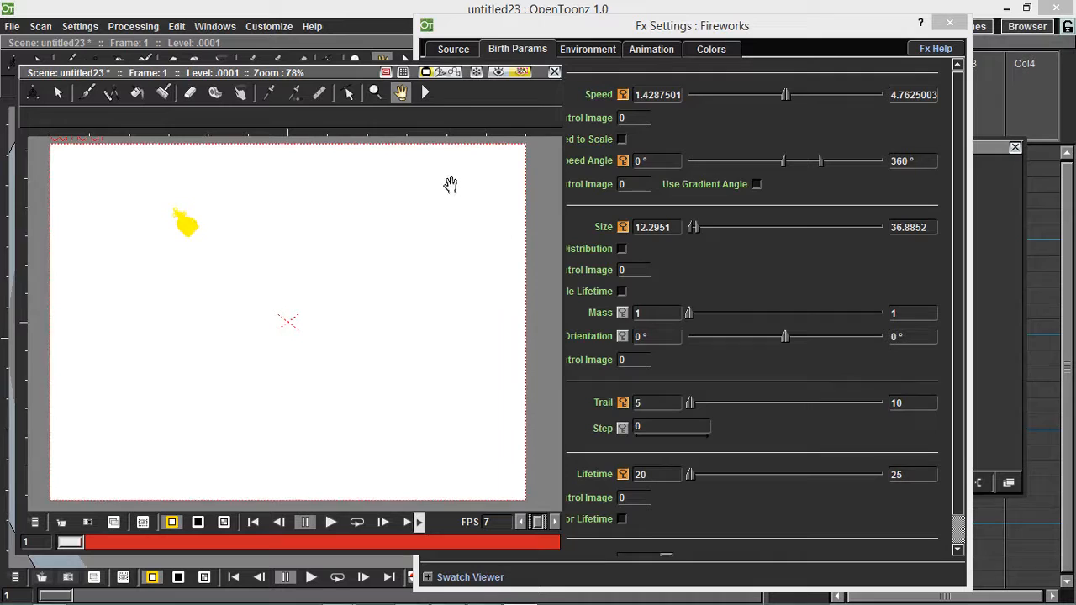
left_click(706, 290)
left_click(342, 87)
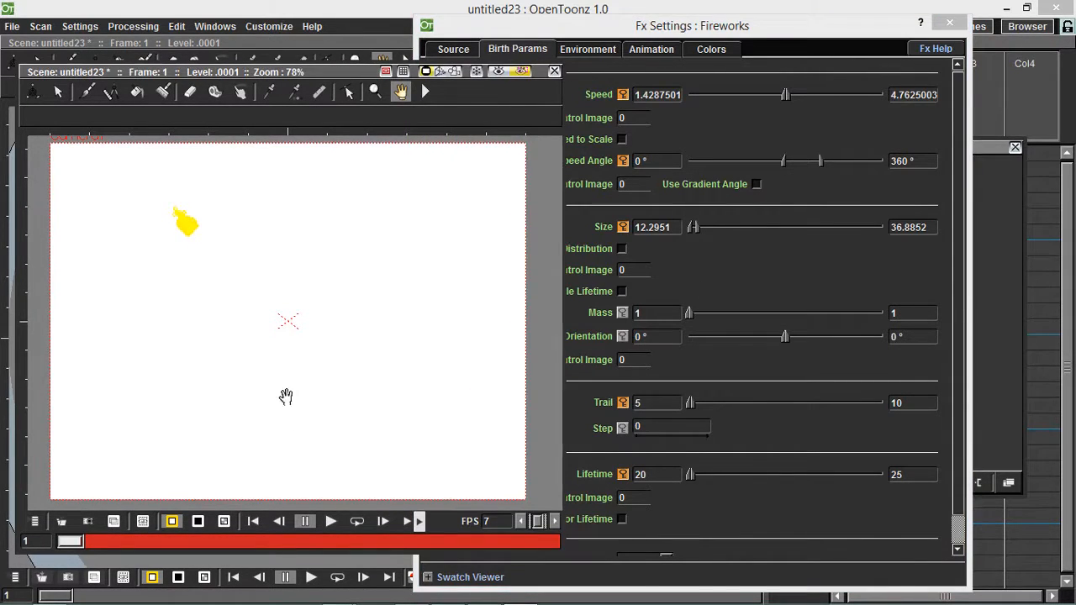
Try a minimum and maximum Trail of 0 at frame 3, play the animation in a loop, and return to frame 1.
left_click(357, 522)
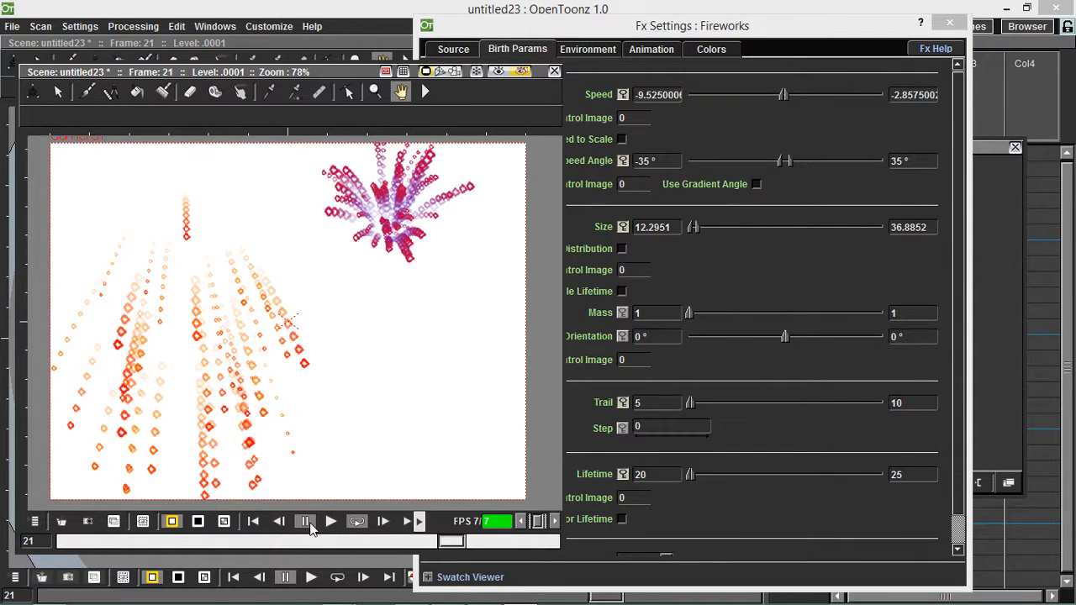
left_click_drag(696, 405, 686, 405)
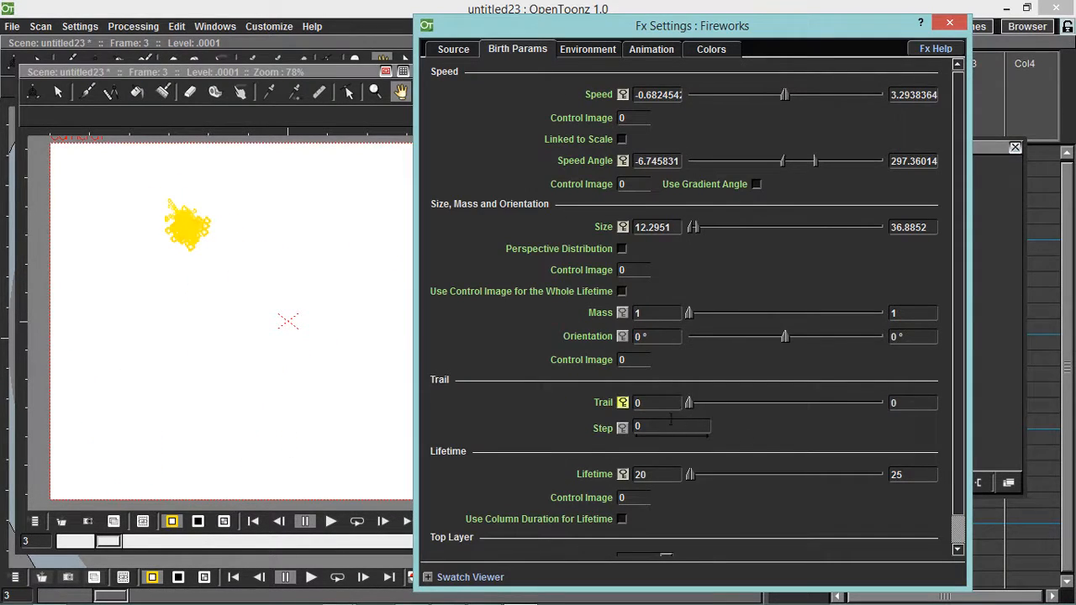
left_click(359, 522)
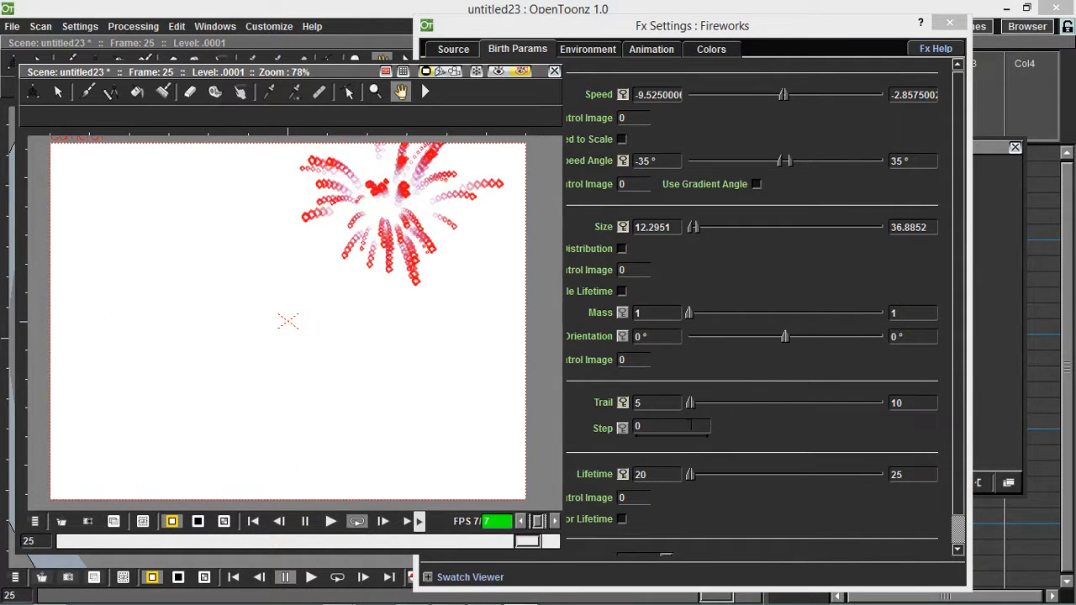
left_click(326, 523)
left_click_drag(350, 541, 69, 522)
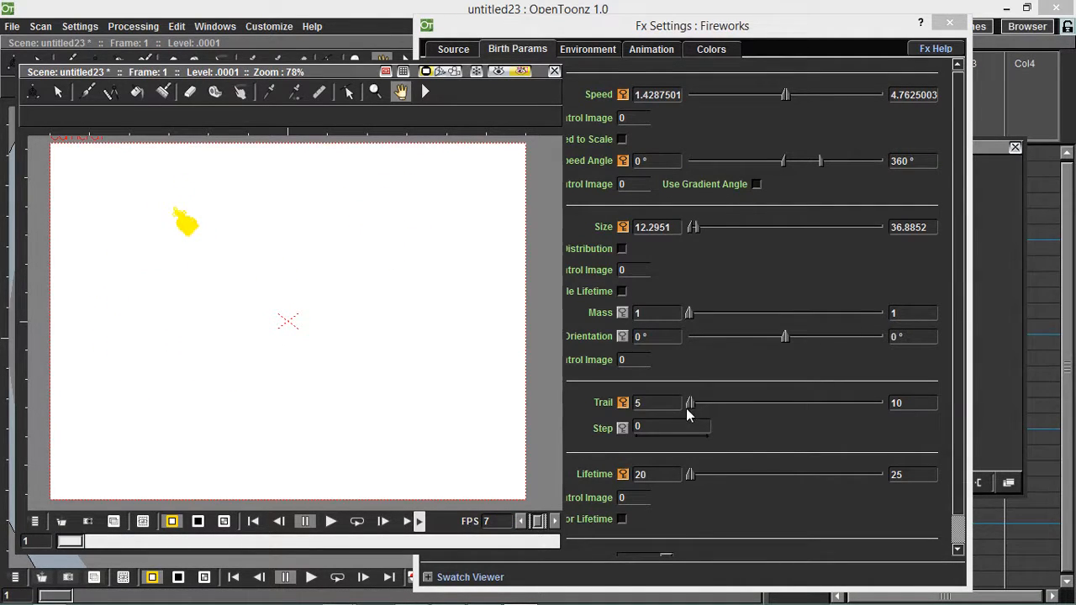
Set both Trail values to 0 at frame 1, examine the fireworks in looped playback, and return to frame 1.
left_click_drag(691, 404, 680, 407)
left_click_drag(71, 542, 48, 523)
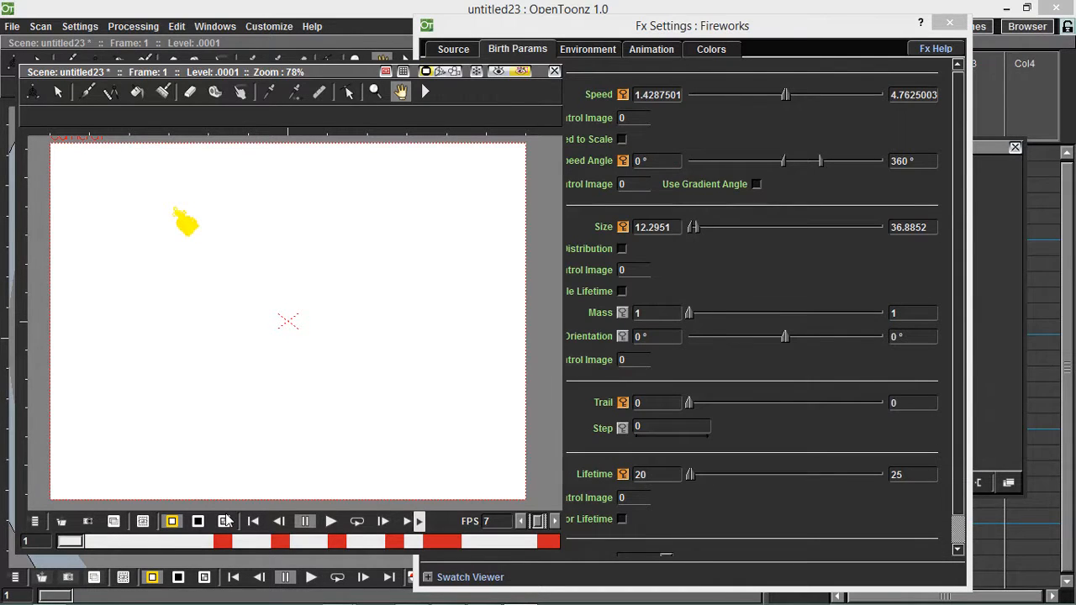
left_click(357, 521)
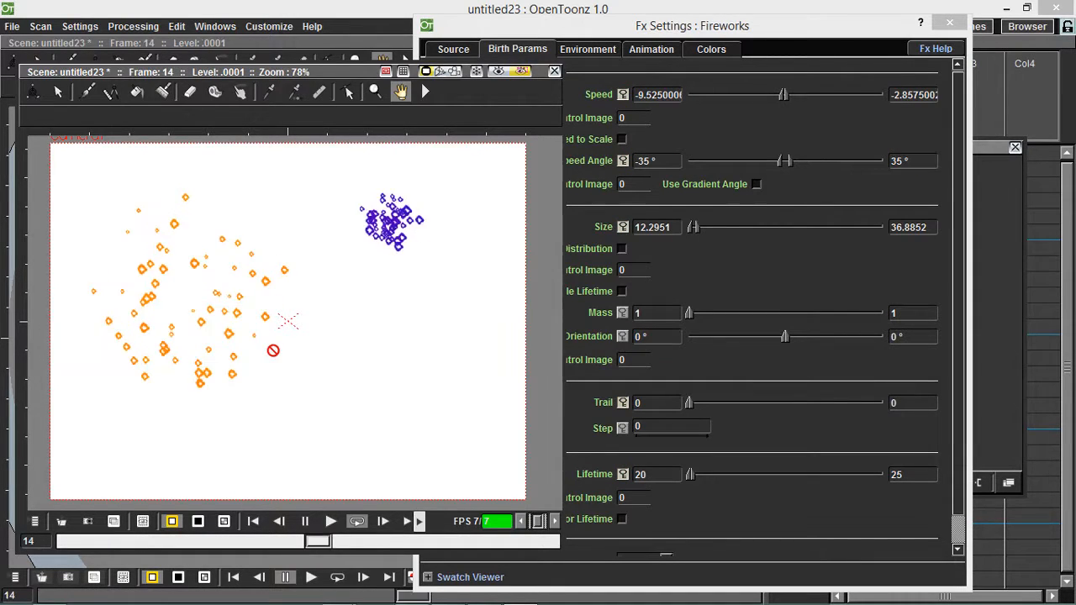
left_click(305, 523)
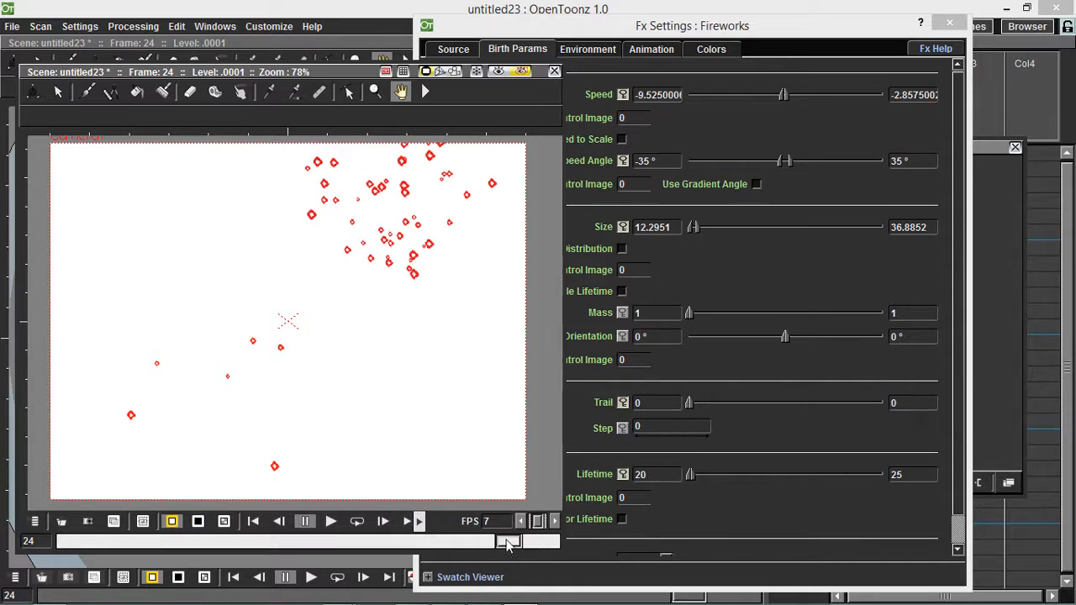
left_click_drag(508, 541, 299, 541)
left_click_drag(186, 500, 5, 496)
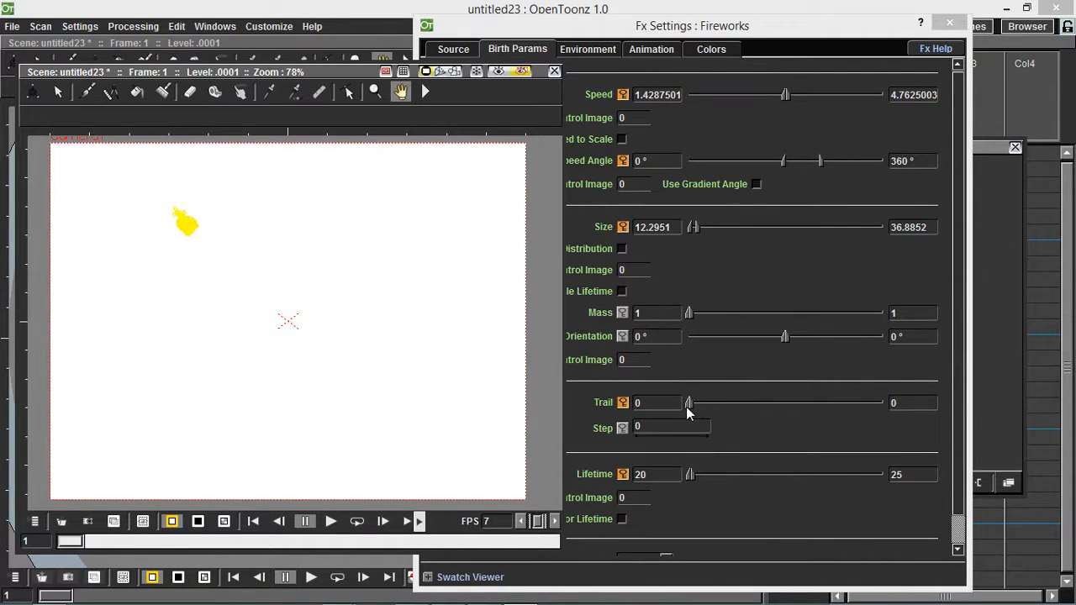
Raise the Trail range to 69.6721–131.1475, watch the looped playback, and return to frame 1.
left_click_drag(687, 407, 704, 407)
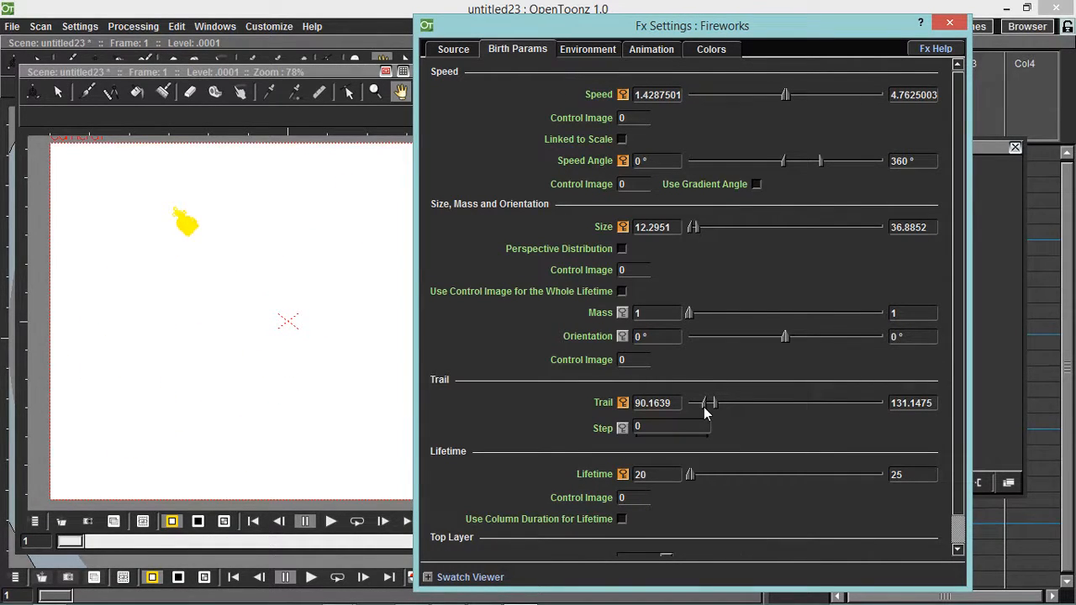
left_click(355, 523)
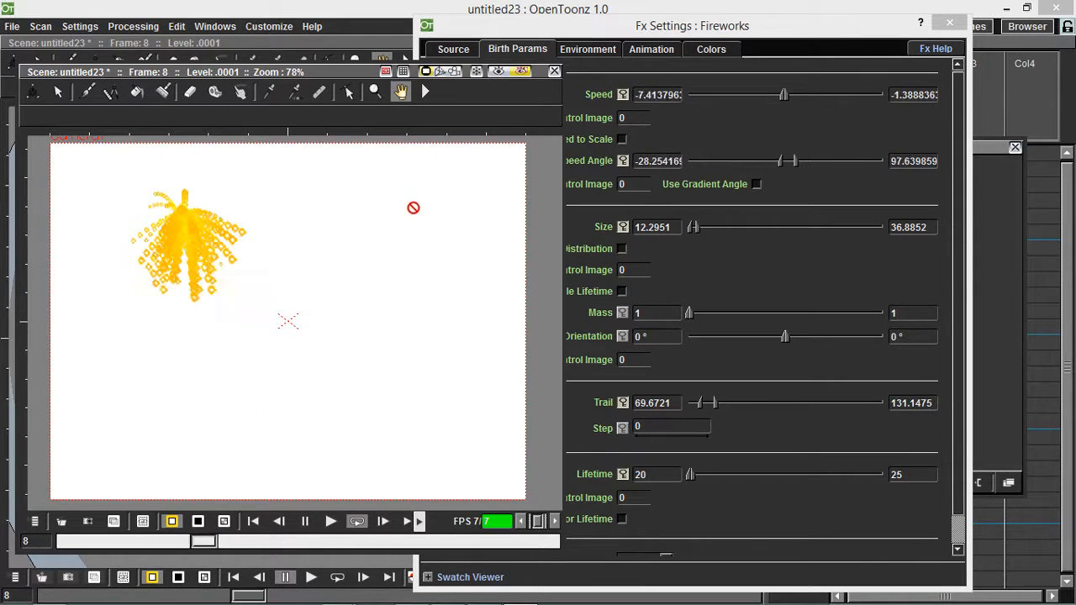
left_click(306, 521)
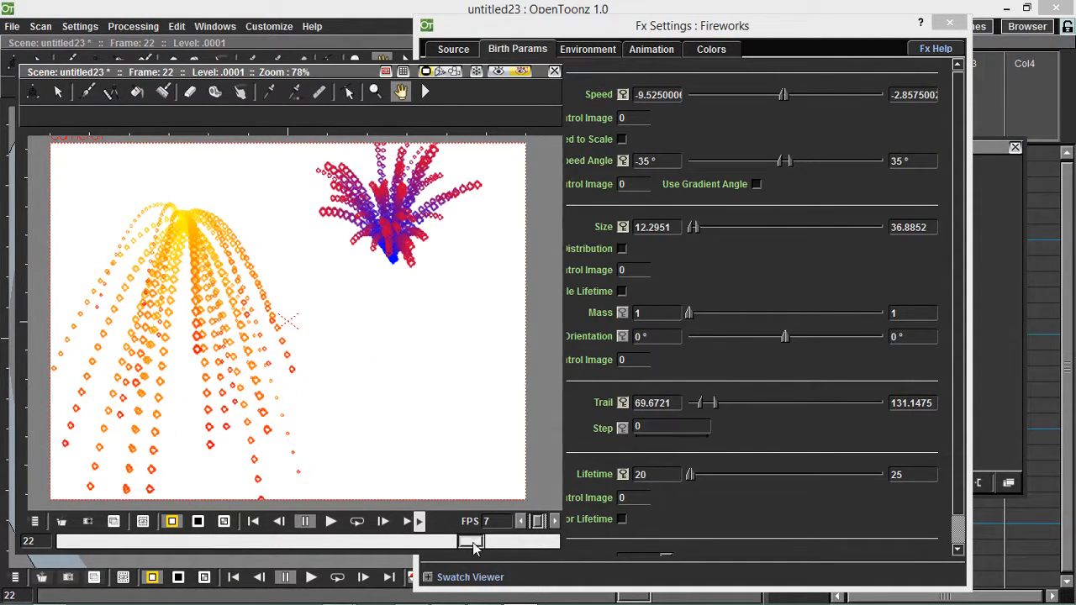
left_click_drag(473, 546, 376, 542)
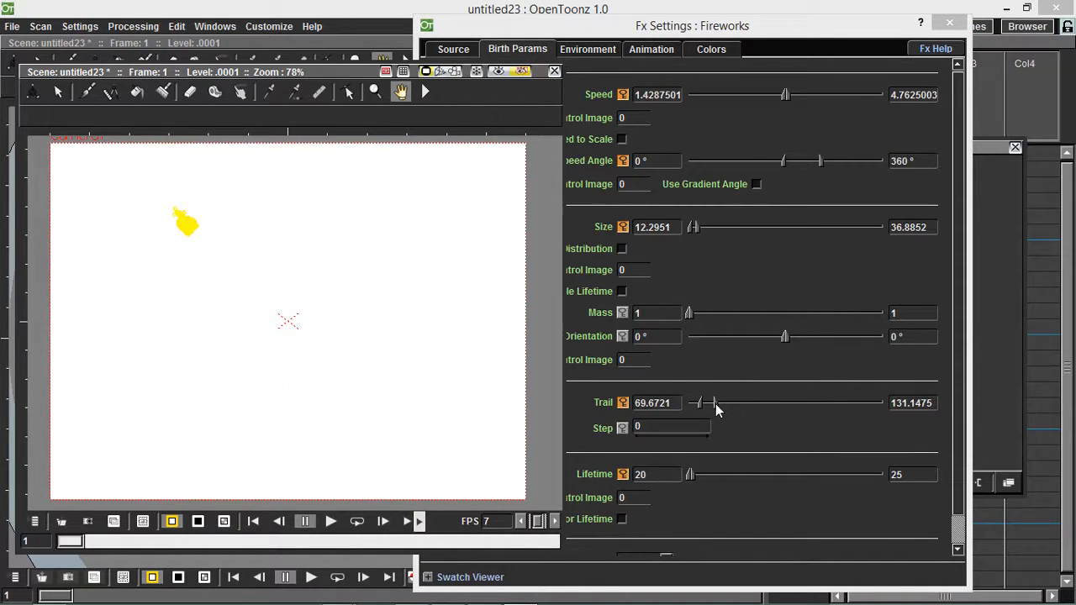
Restore the Trail range to 5–10 at frame 1, check it in looped playback, and return to frame 1.
left_click_drag(719, 403, 692, 410)
left_click(657, 407)
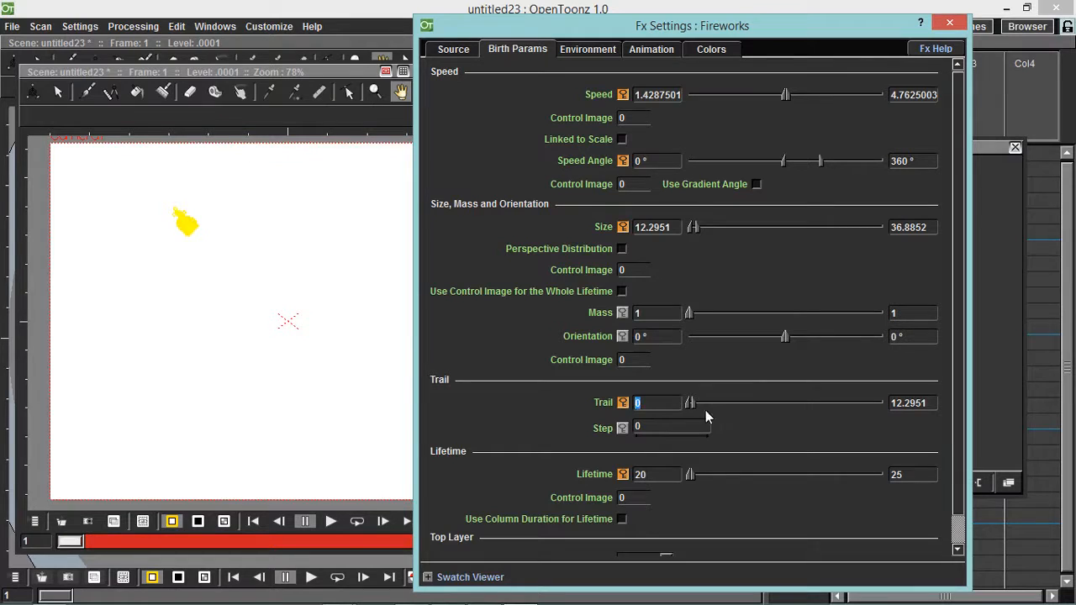
key("Tab")
type("1")
left_click(357, 521)
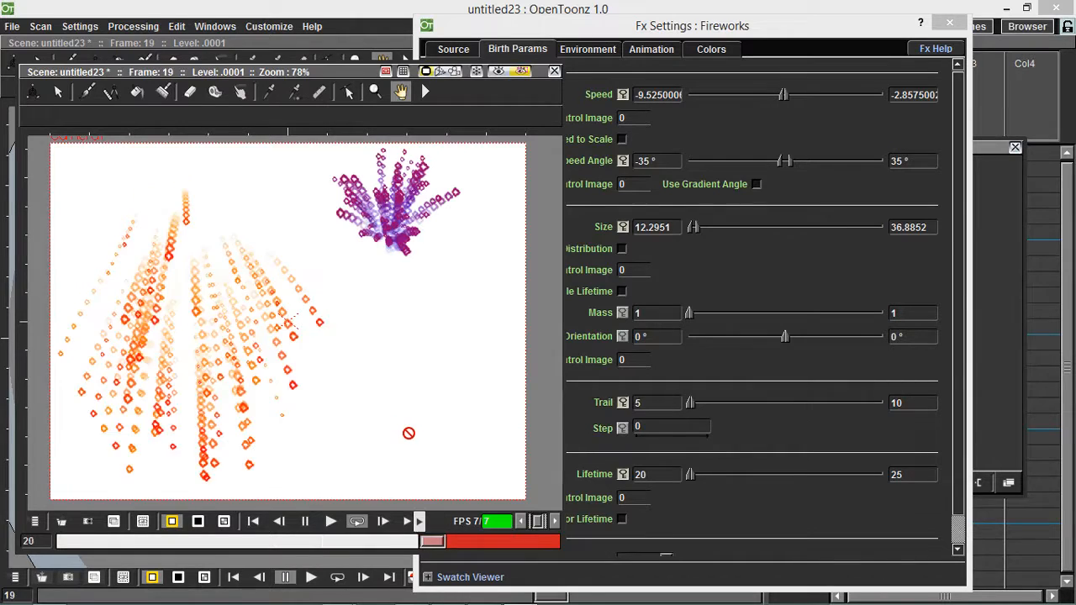
left_click(305, 522)
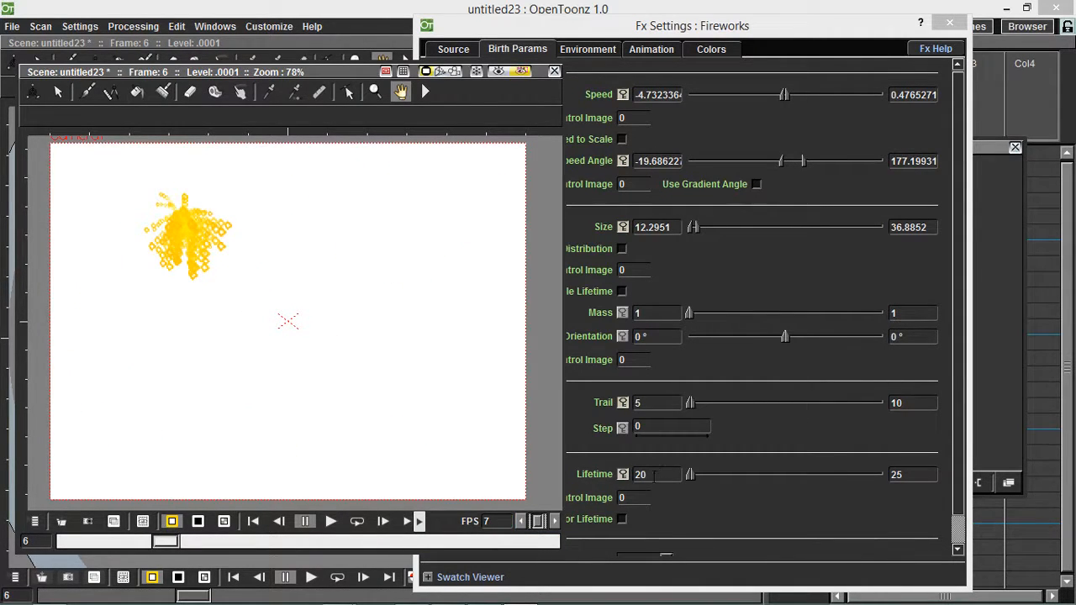
left_click_drag(168, 546, 66, 543)
Set the Trail Step to 2.82, watch the looped playback, and return to frame 1.
left_click(659, 428)
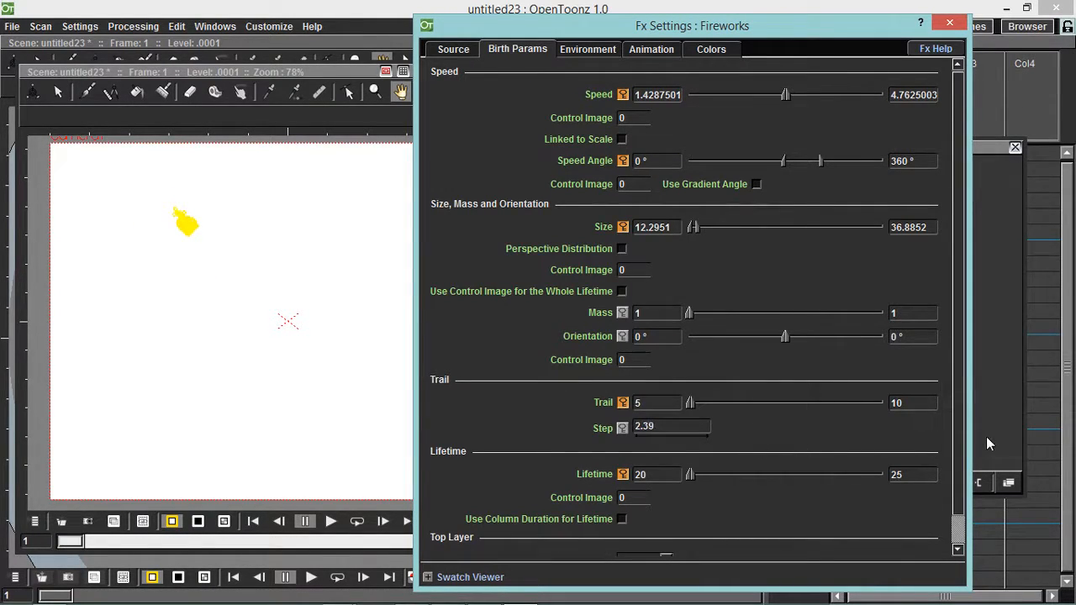
left_click(357, 521)
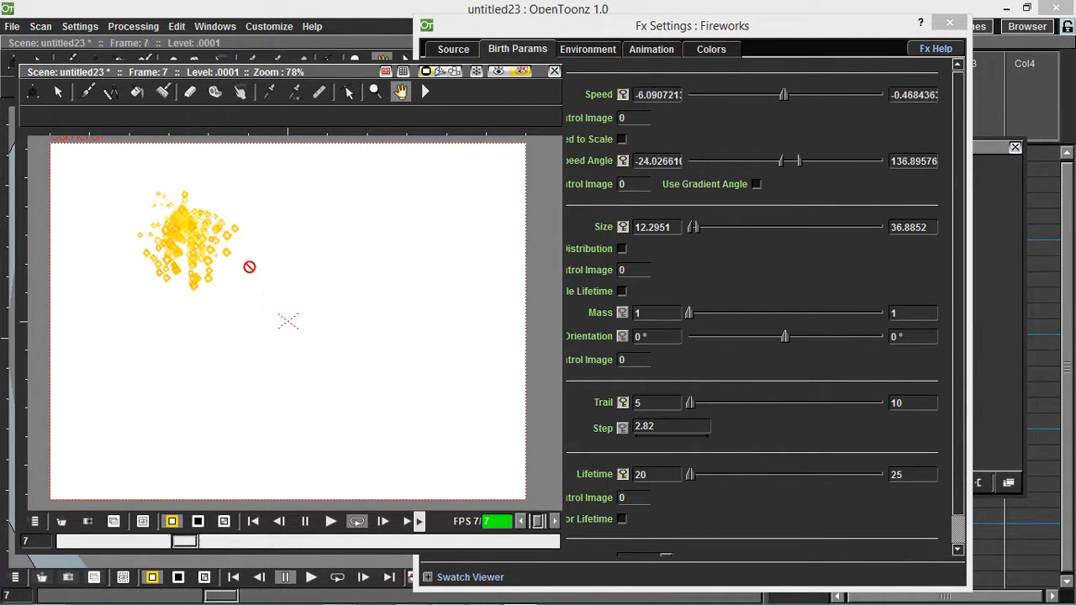
left_click(306, 522)
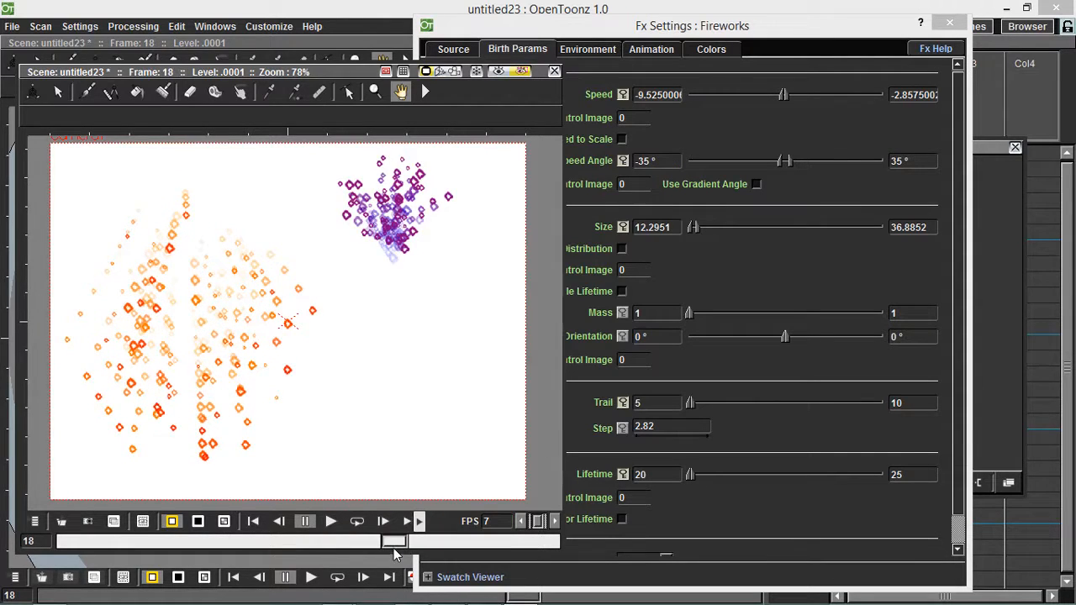
left_click_drag(394, 543, 56, 505)
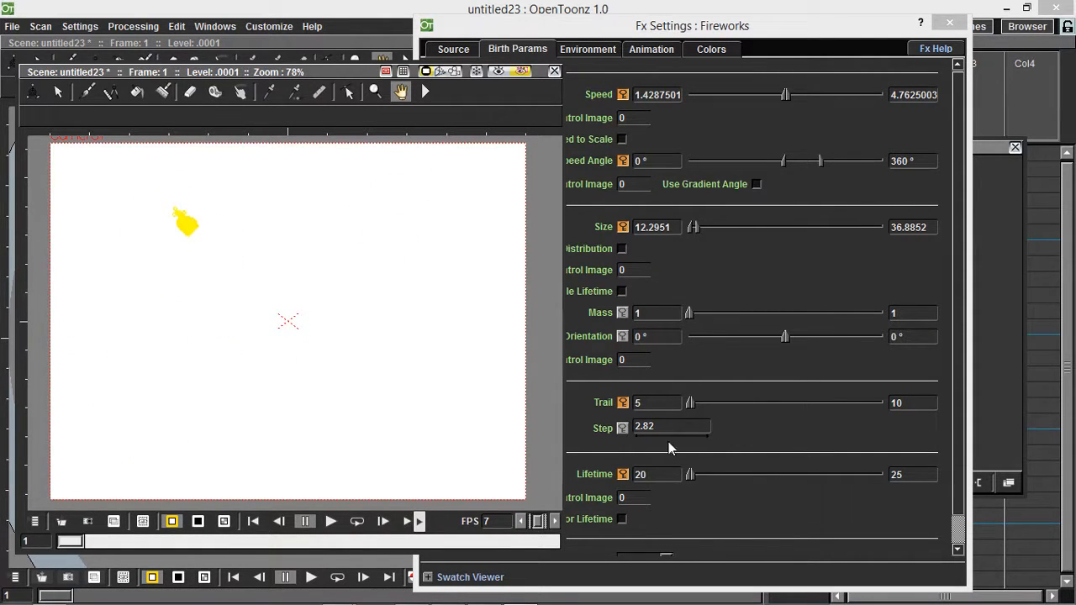
Increase the Trail Step to 6.48, examine the trail spacing in looped playback, and return to frame 1.
left_click_drag(639, 441, 1045, 454)
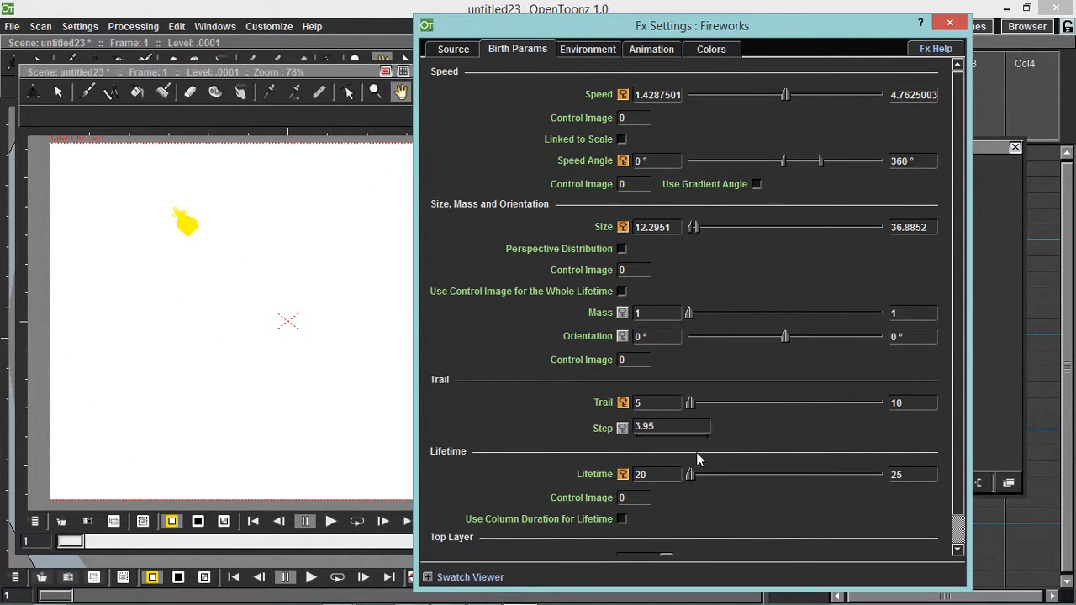
left_click_drag(646, 440, 885, 450)
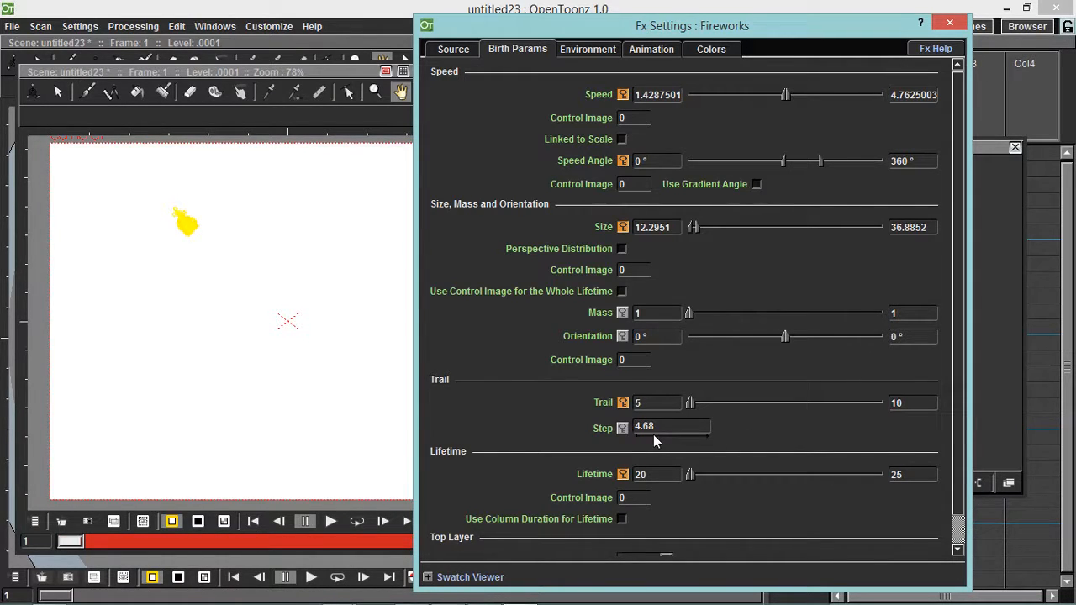
left_click_drag(653, 434, 720, 433)
left_click(358, 520)
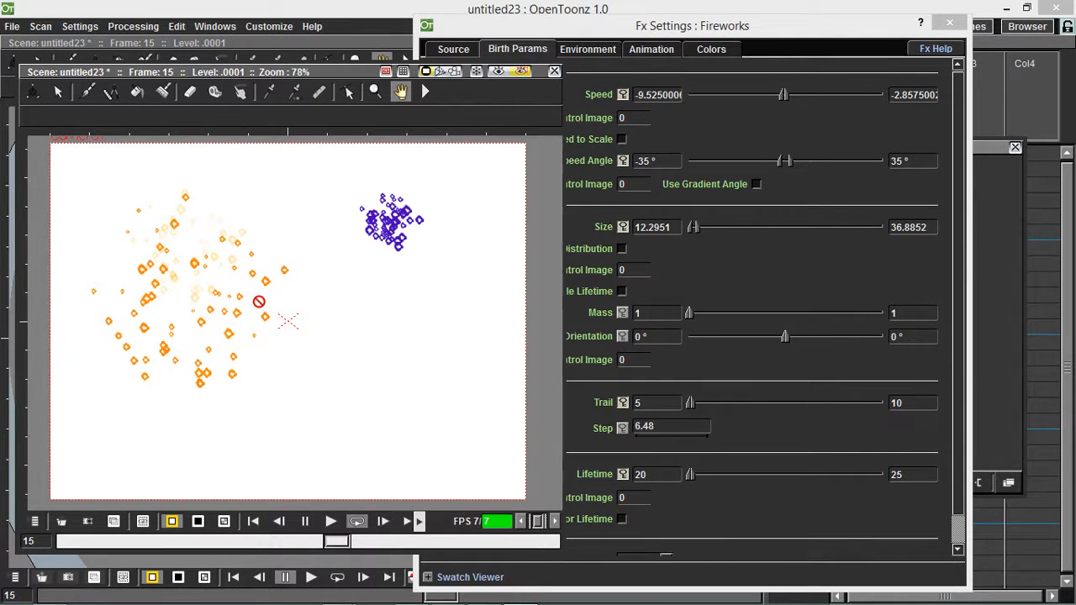
left_click(484, 543)
left_click_drag(482, 544, 68, 542)
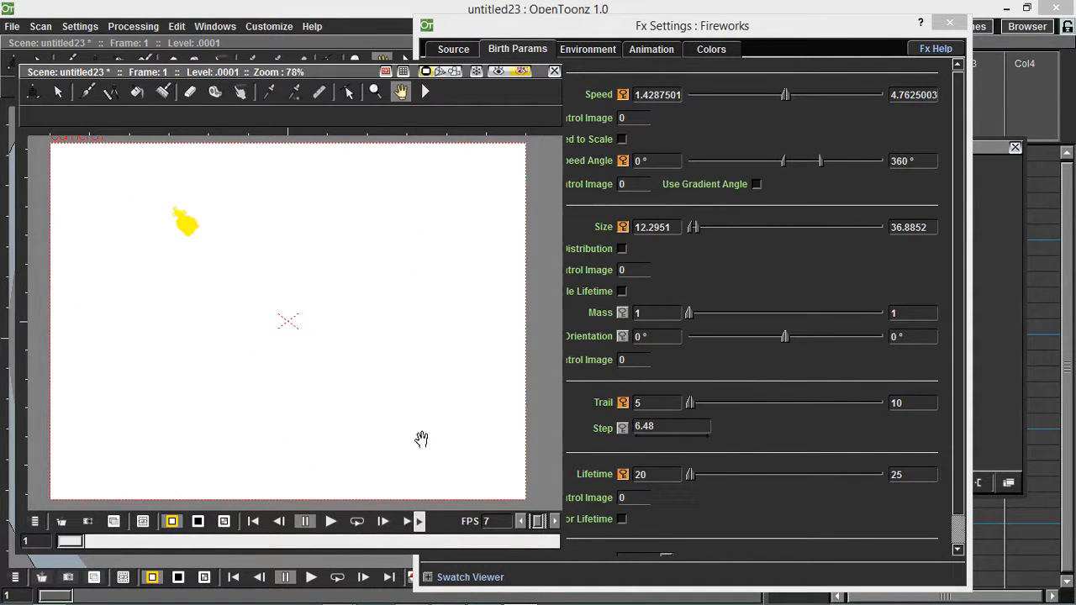
Set the Trail Step to 1 and play the animation in a loop.
left_click(664, 426)
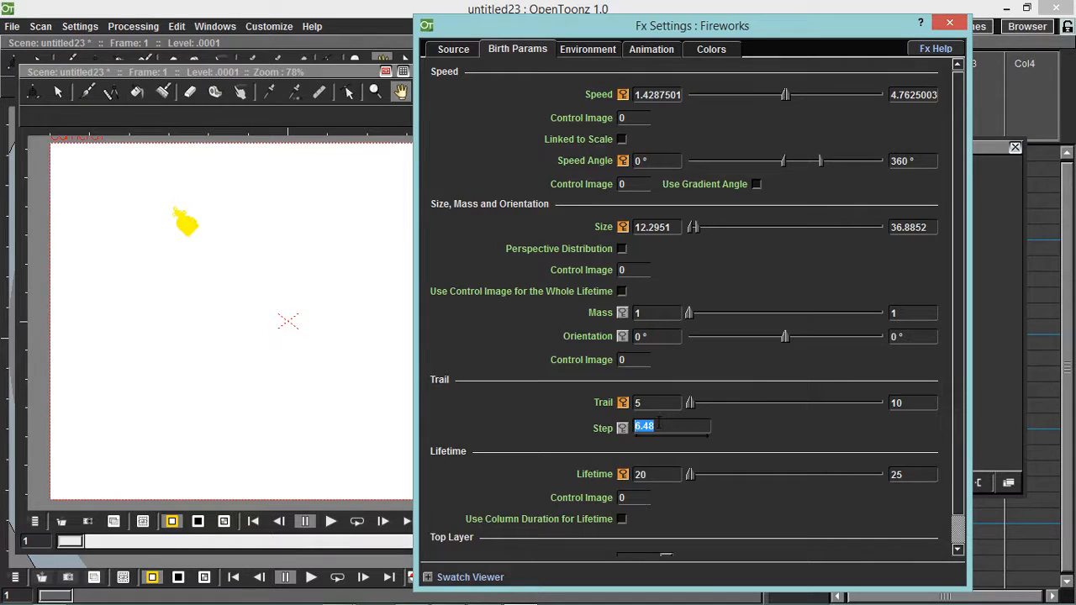
type("1")
key("Return")
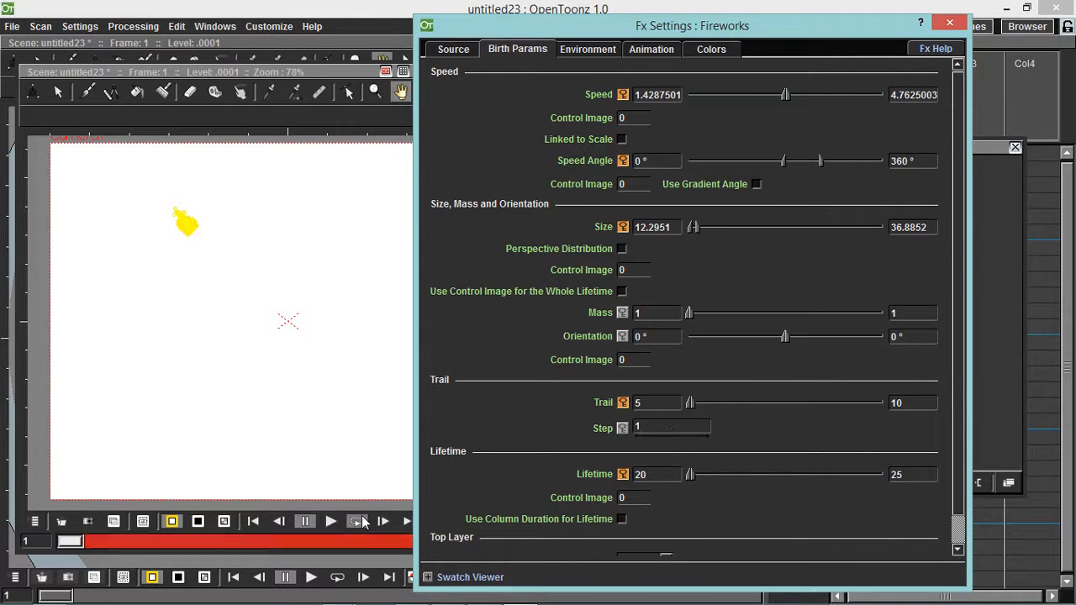
left_click(355, 522)
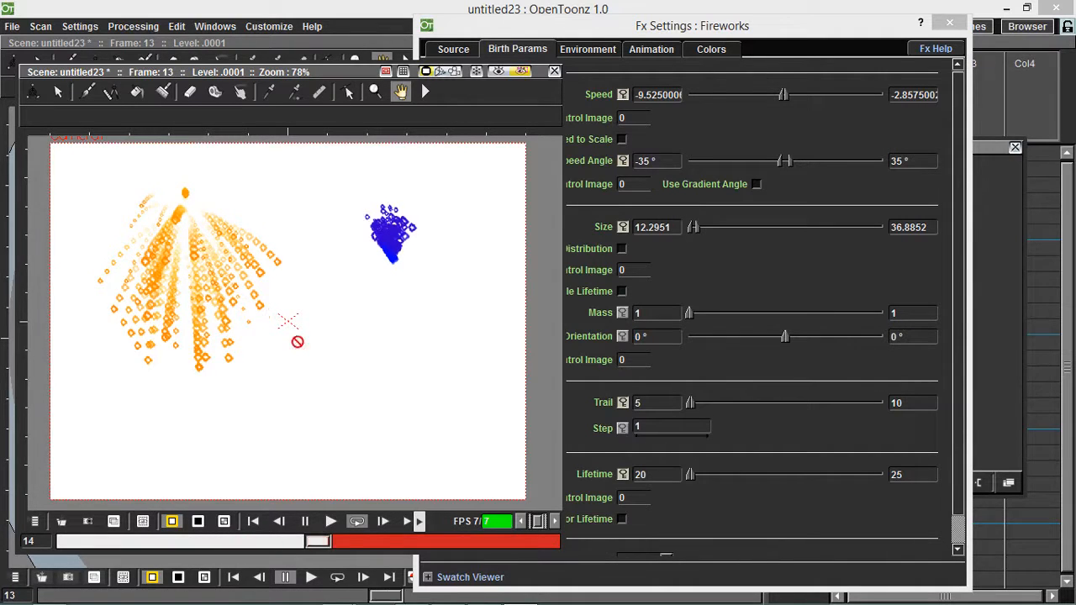
Set the Trail Step to 1.5, check the trails in looped playback, and return to frame 1.
left_click(644, 429)
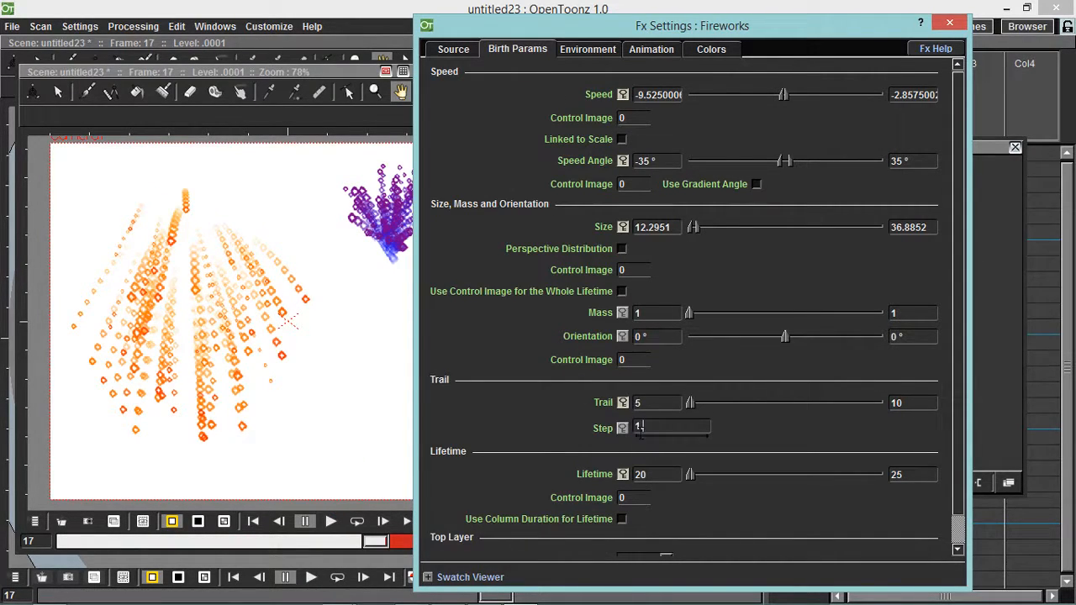
left_click(658, 405)
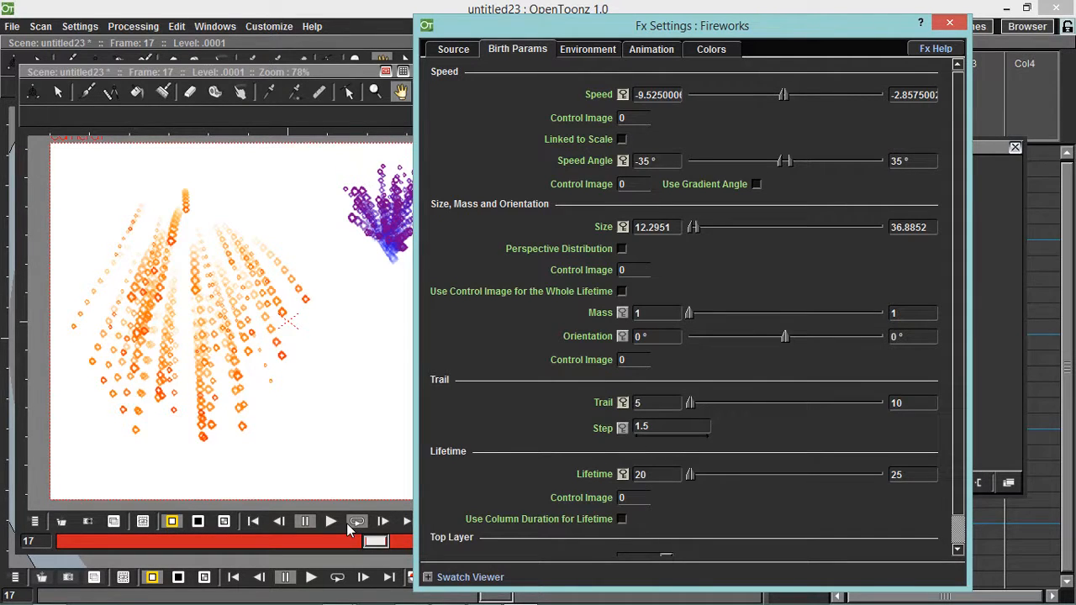
left_click(351, 528)
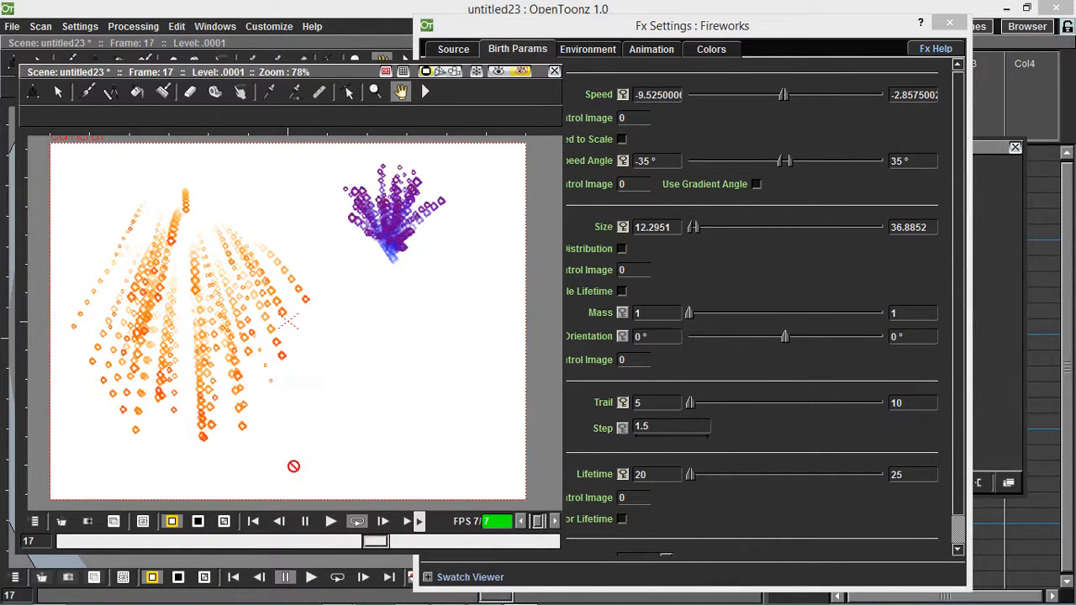
left_click(488, 543)
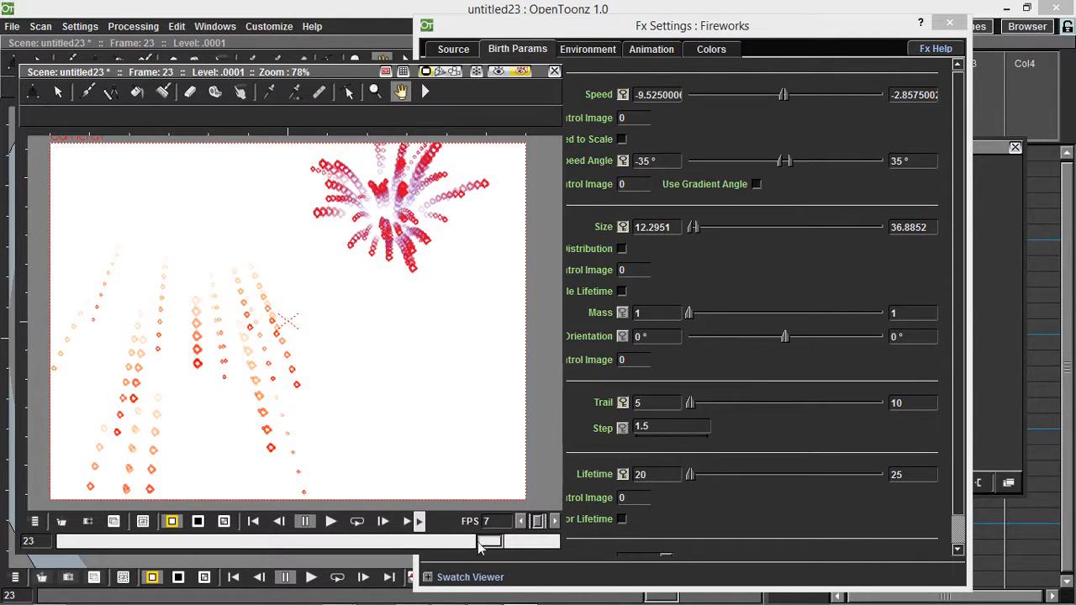
left_click_drag(488, 543, 63, 543)
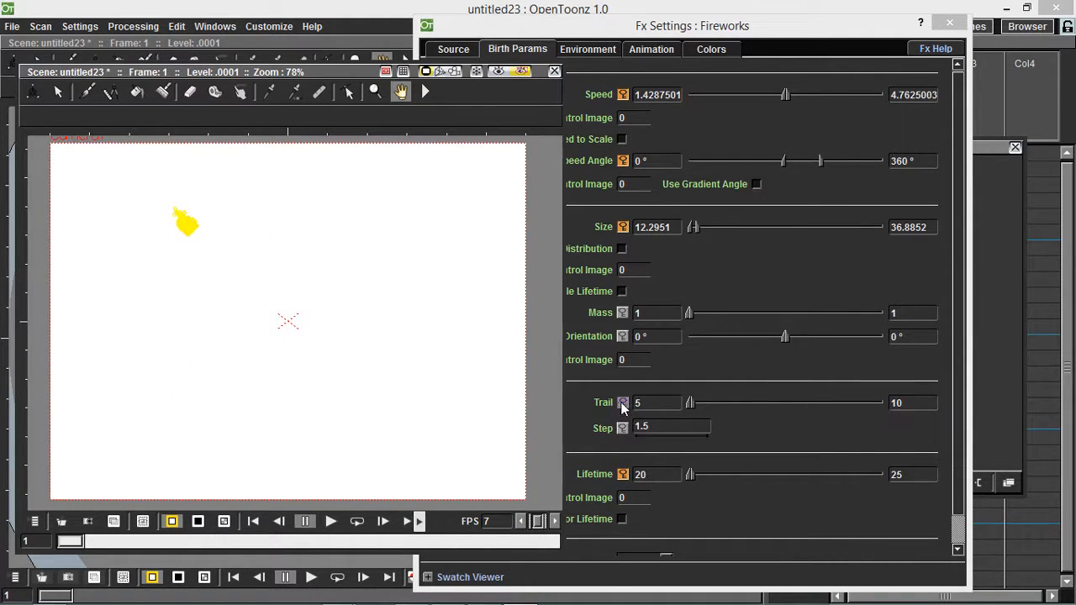
left_click(623, 404)
left_click(578, 425)
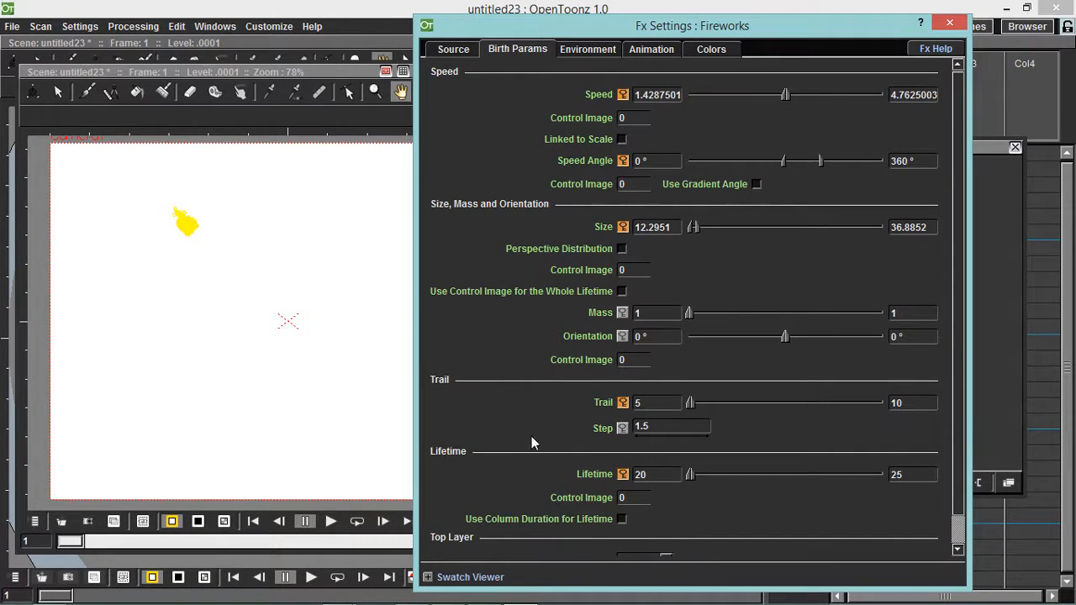
Set the Lifetime range to 10–15 at frame 1, watch the looped playback, and pause it.
scroll(534, 443, "down", 1)
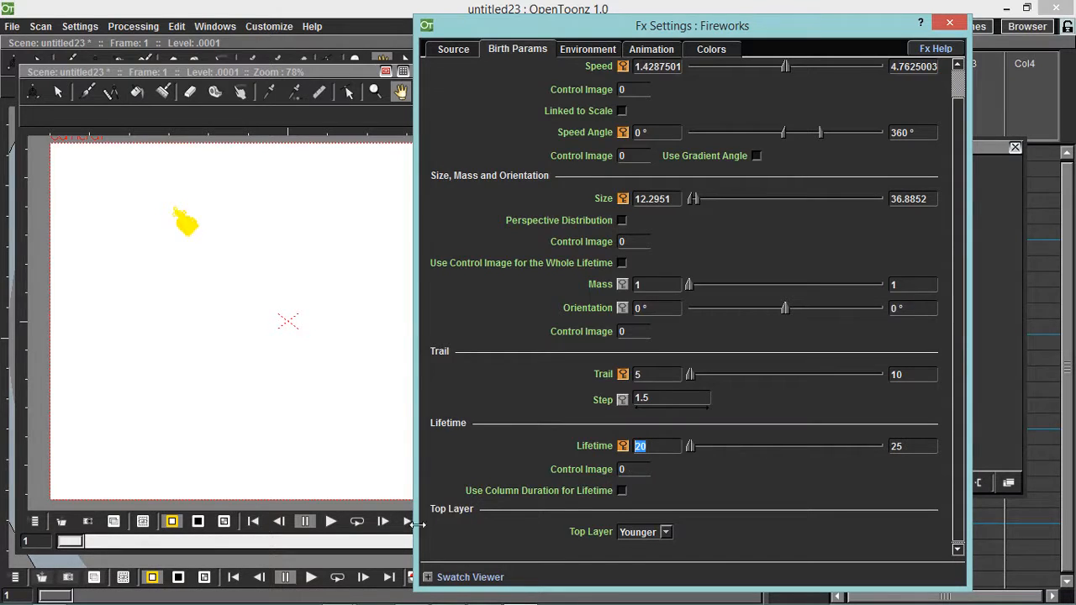
left_click(622, 446)
mouse_move(75, 550)
left_mouse_down()
mouse_move(573, 548)
mouse_move(279, 521)
mouse_move(63, 525)
left_mouse_up()
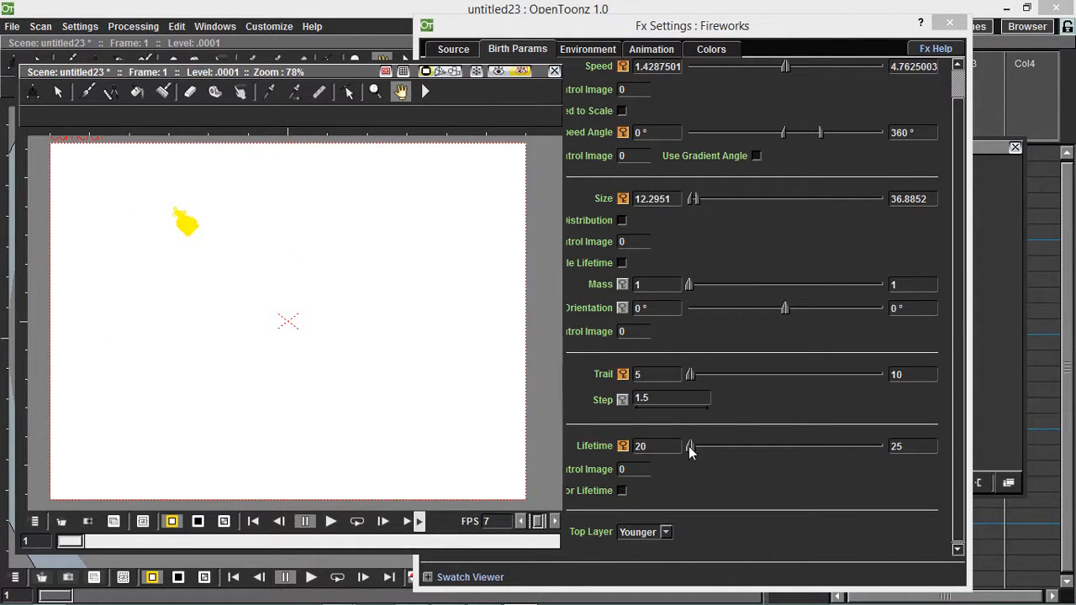
left_click_drag(689, 447, 691, 448)
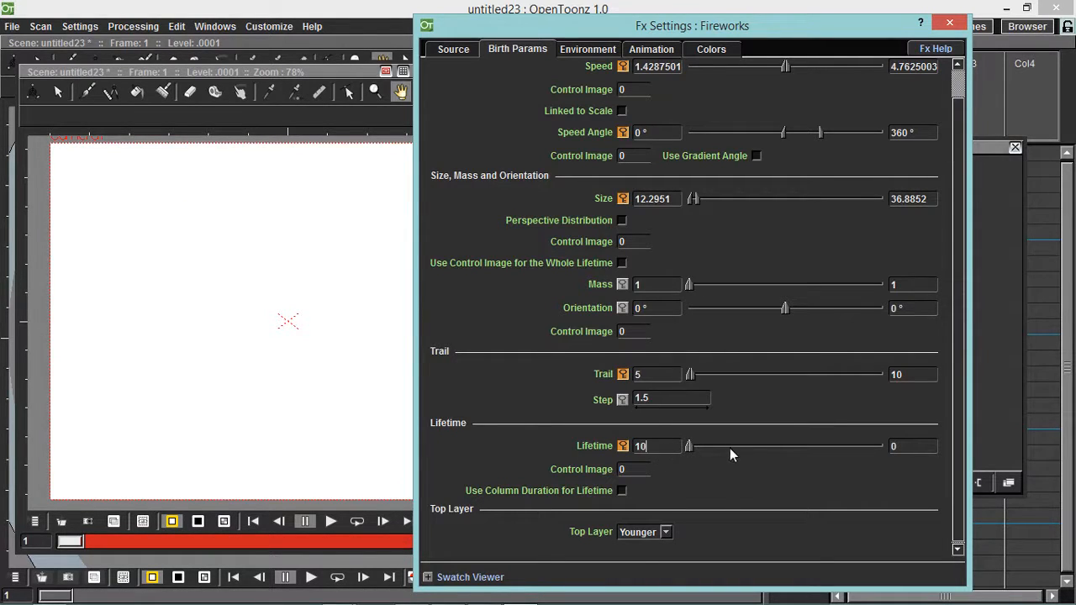
type("10")
key("Tab")
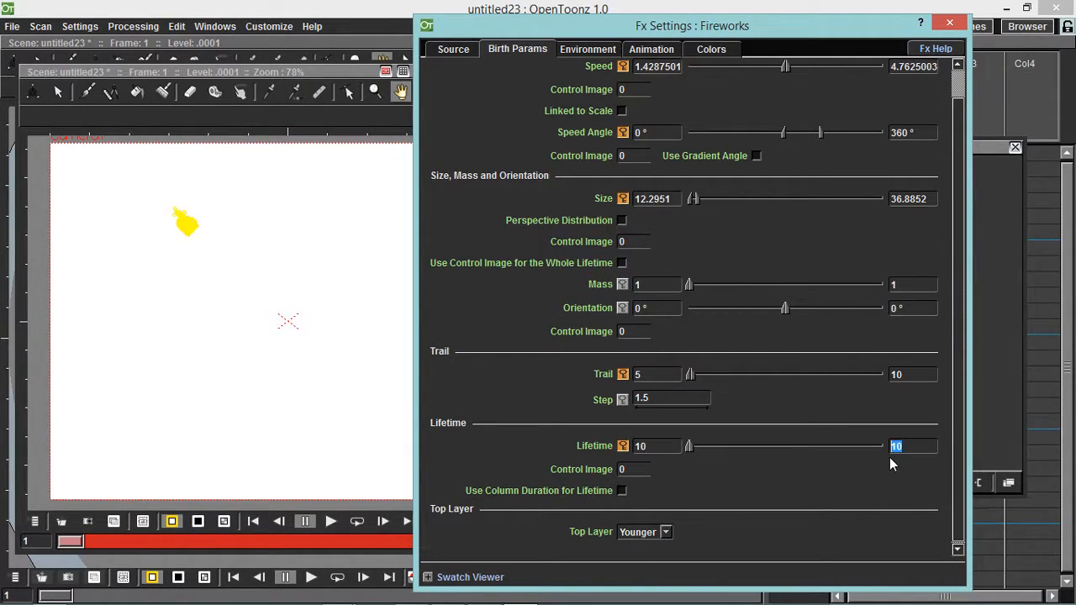
type("15")
key("Return")
left_click(355, 522)
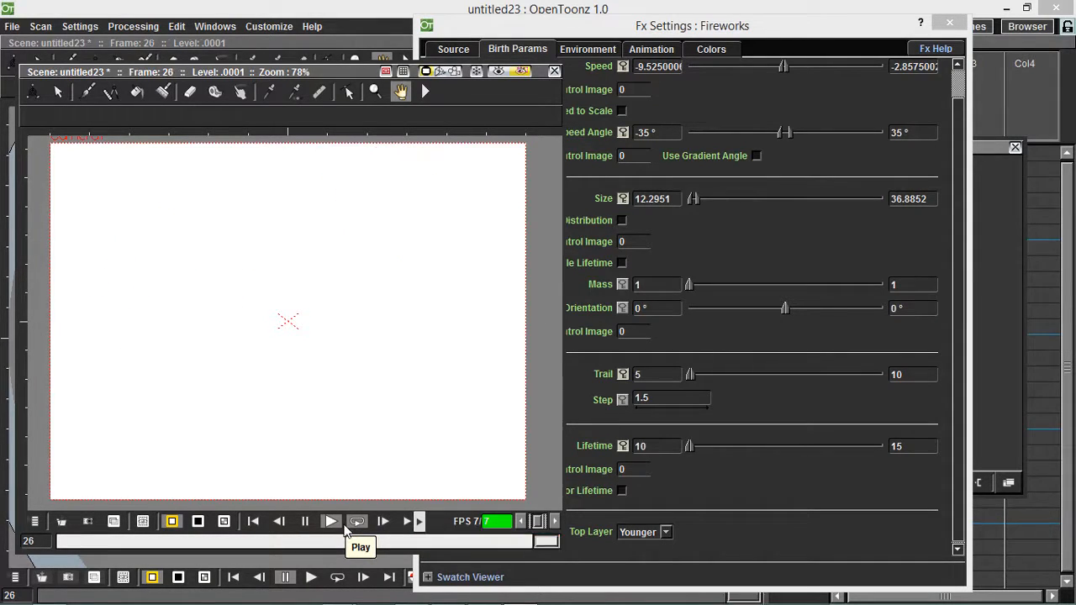
left_click(657, 446)
left_click(316, 538)
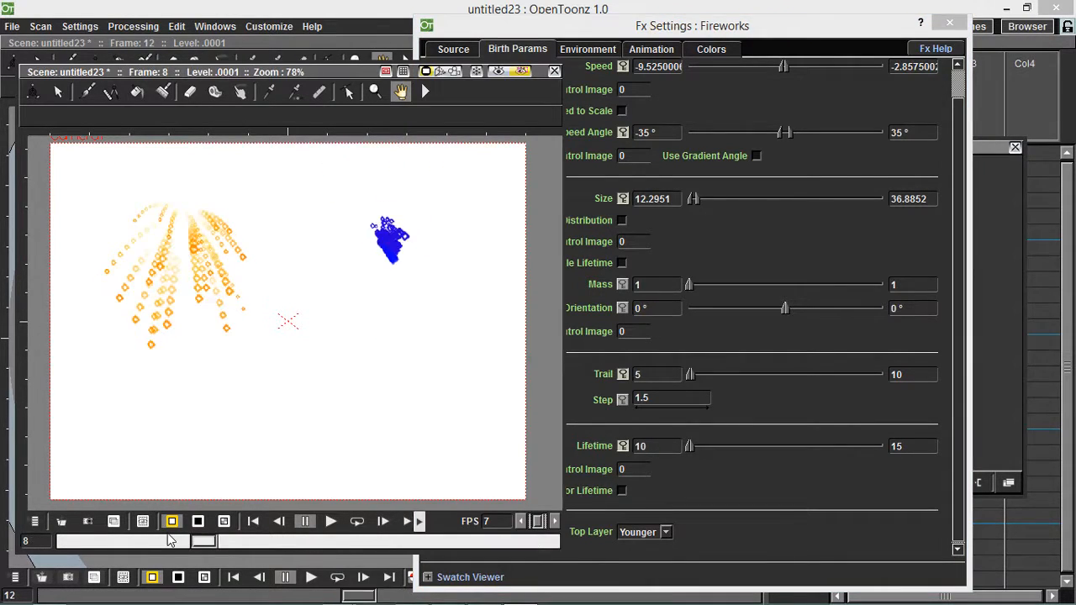
Raise both Lifetime values to 86.0656 at frame 1 and play the animation in a loop.
left_click_drag(688, 446, 720, 446)
left_click_drag(716, 448, 692, 450)
left_click(357, 521)
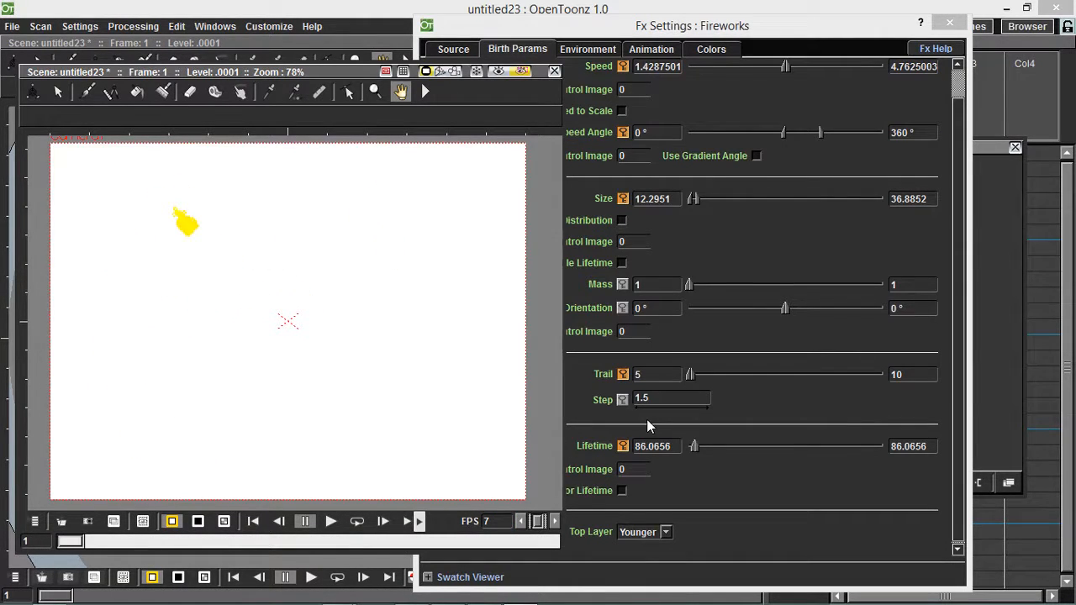
Set the Lifetime range to 20–25 at frame 1.
left_click_drag(673, 447, 641, 446)
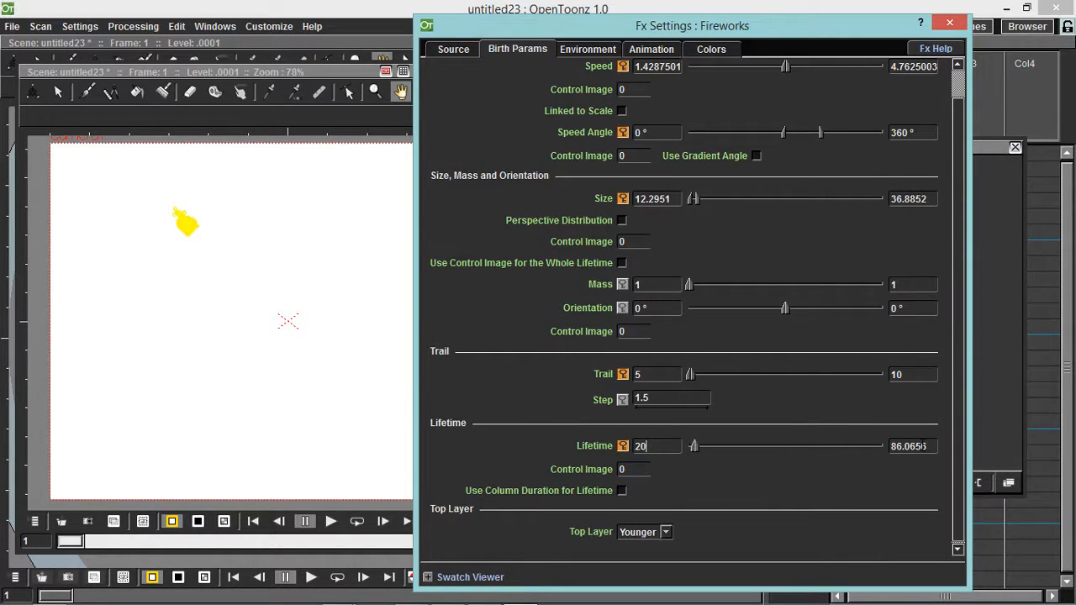
key("Tab")
type("2")
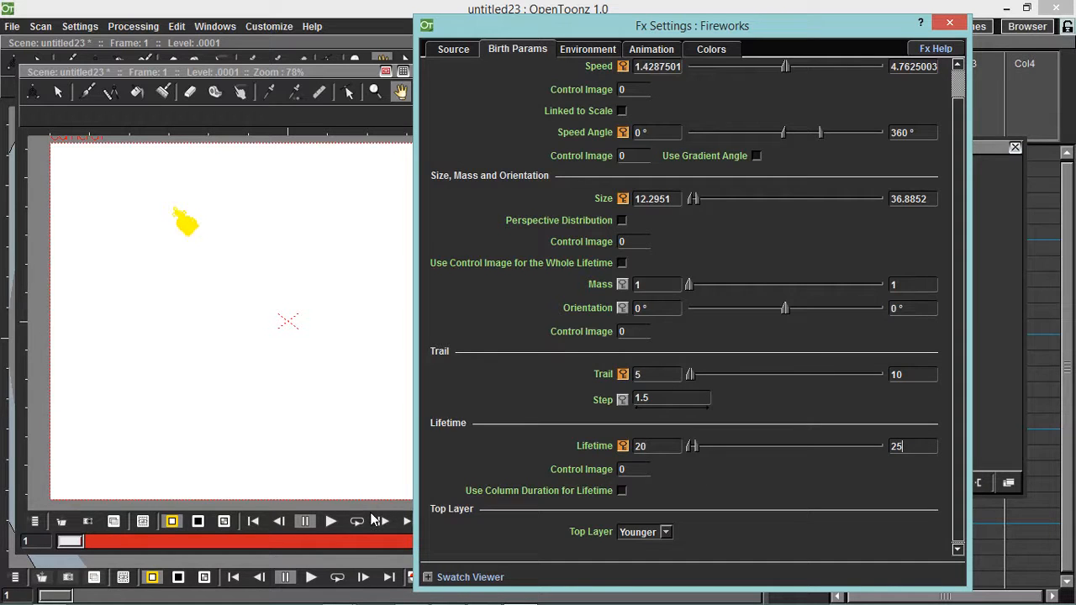
Play the animation in a loop with the preview speed raised to 14 FPS, and pause it.
left_click(357, 521)
left_click(555, 522)
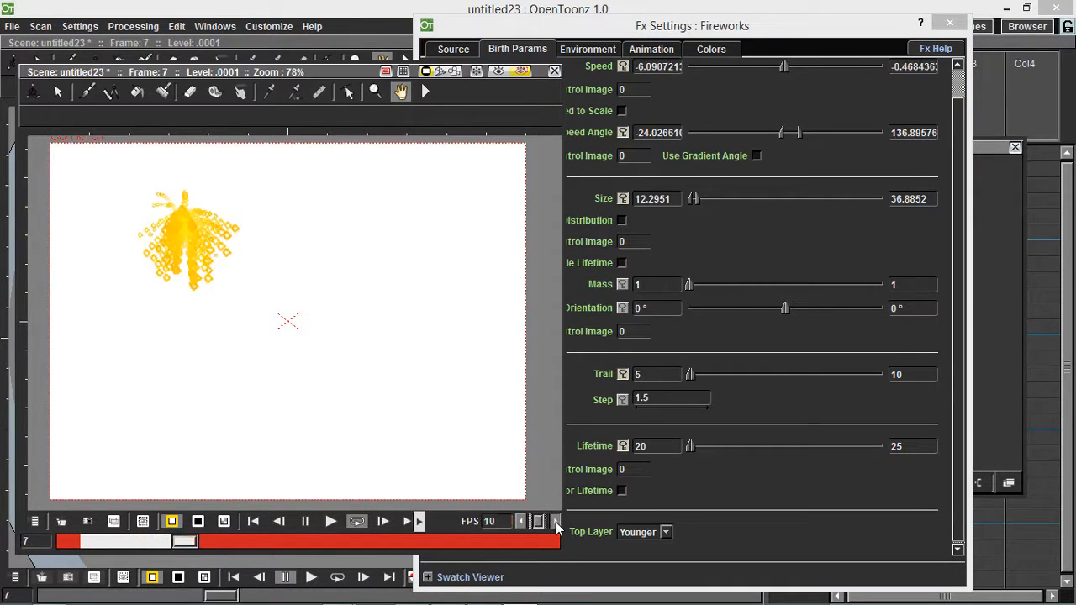
left_click(556, 522)
left_click(556, 522)
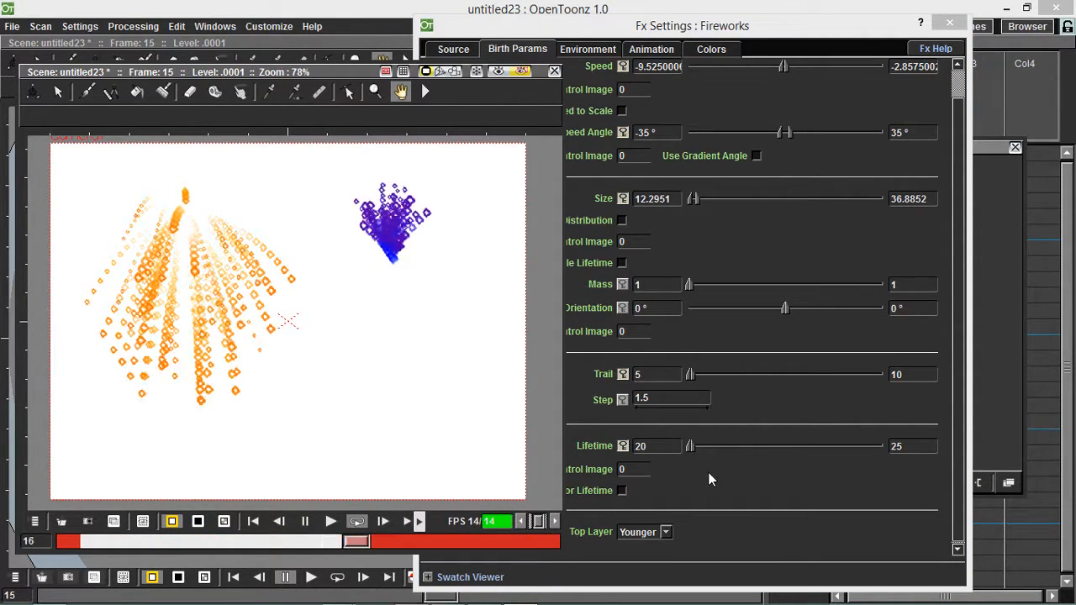
left_click(748, 483)
left_click(623, 469)
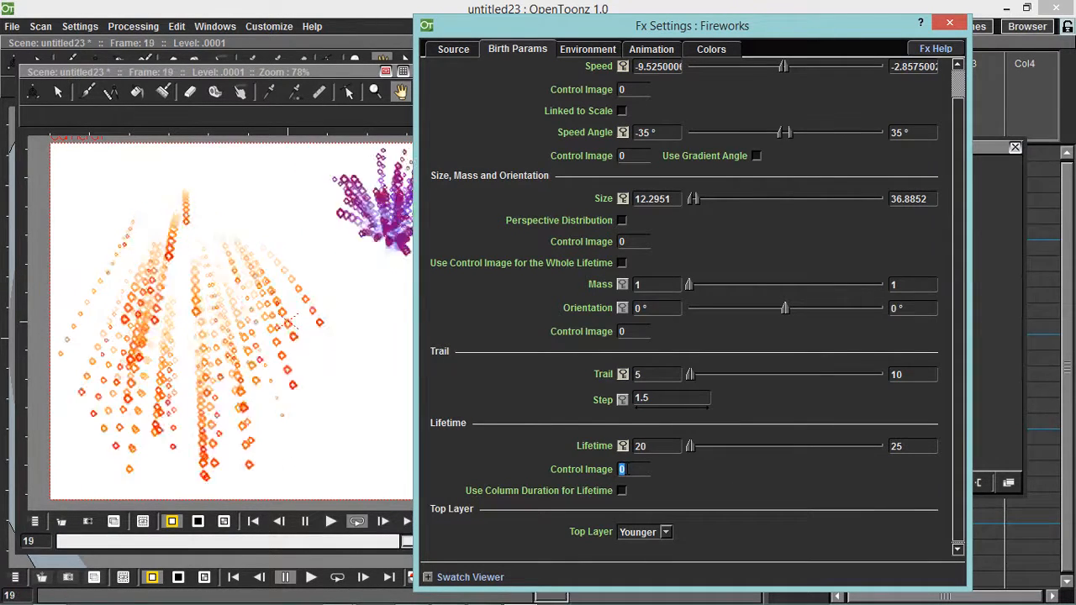
left_click(312, 521)
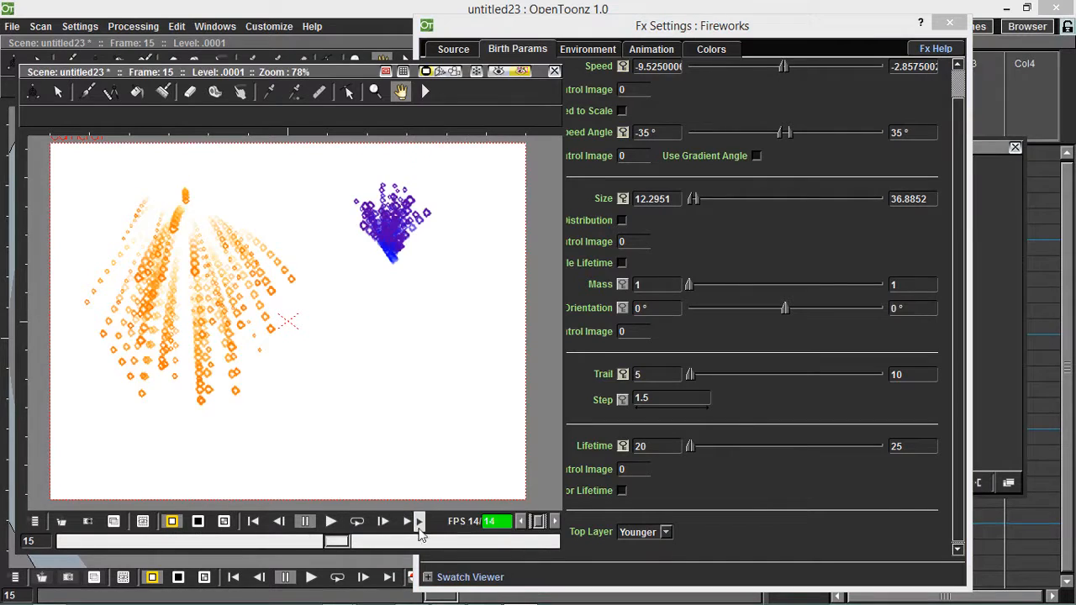
Turn on Use Column Duration for Lifetime, check the particles in looped playback, and pause it.
left_click(709, 494)
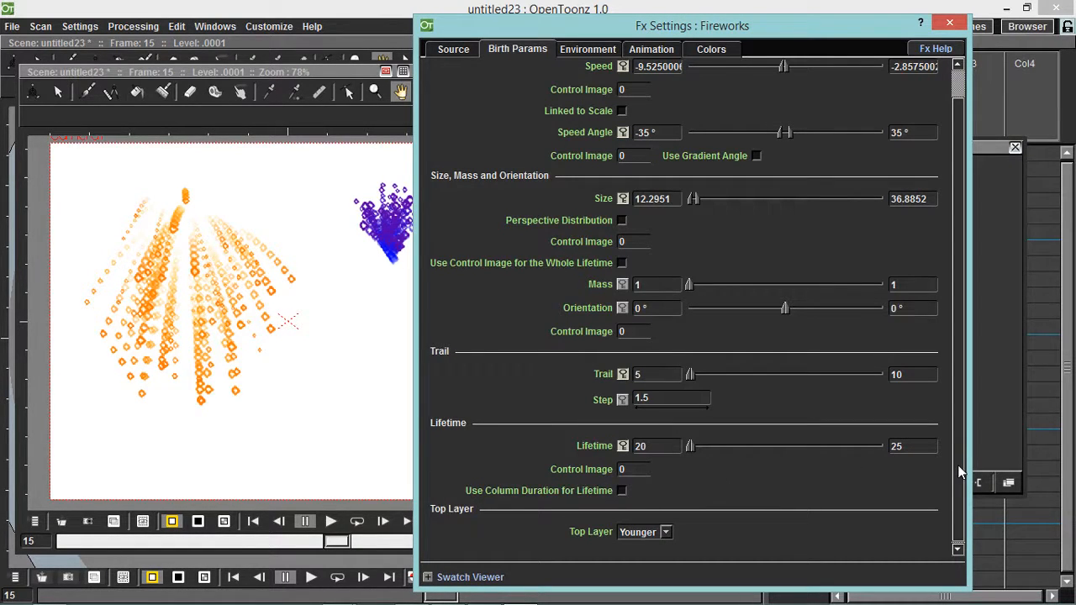
left_click(358, 521)
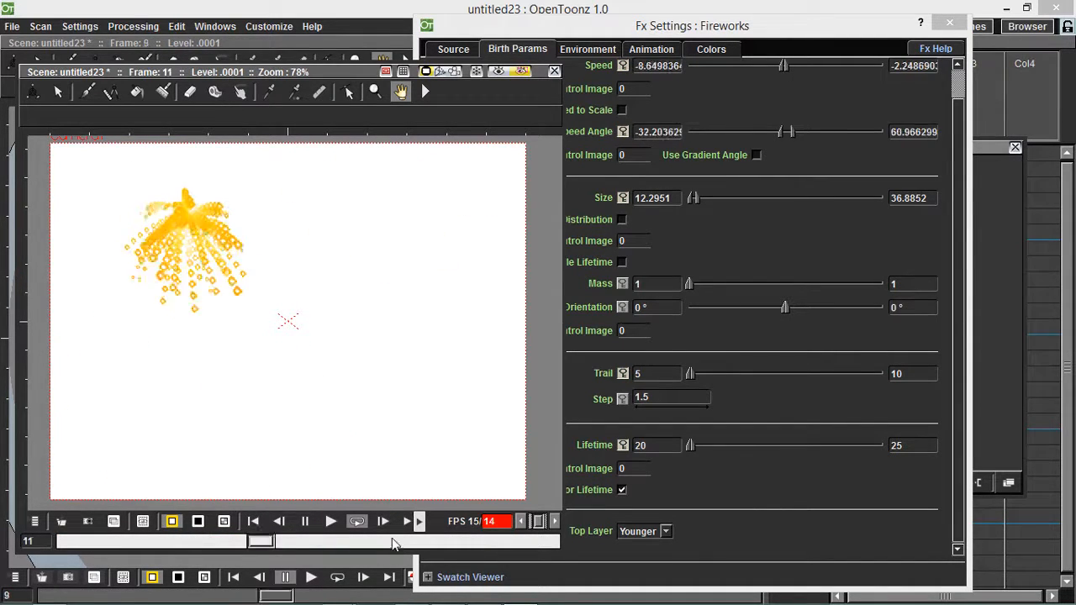
left_click(304, 522)
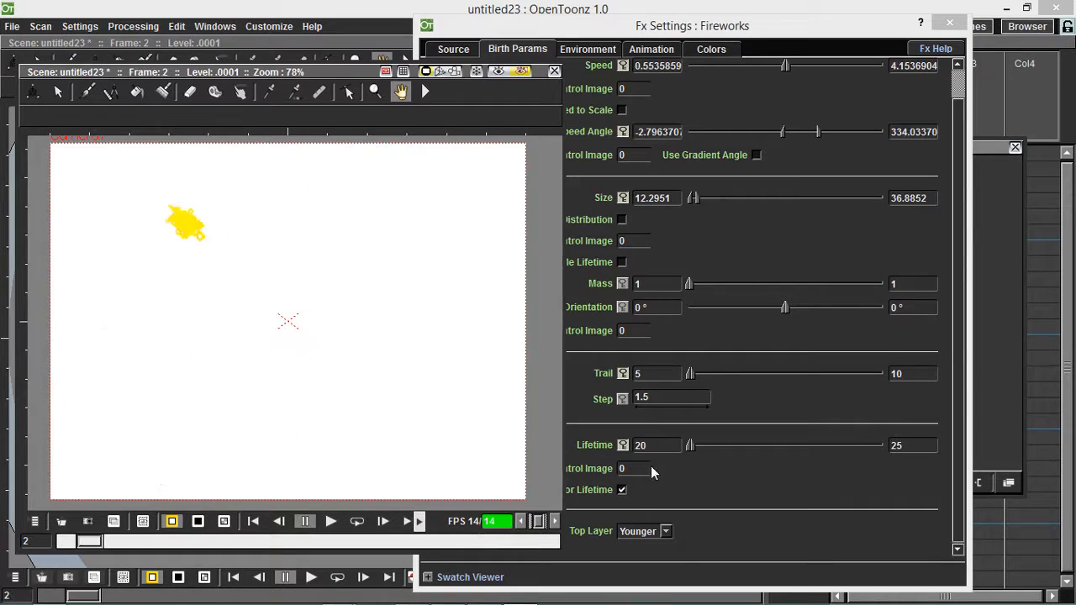
left_click(687, 483)
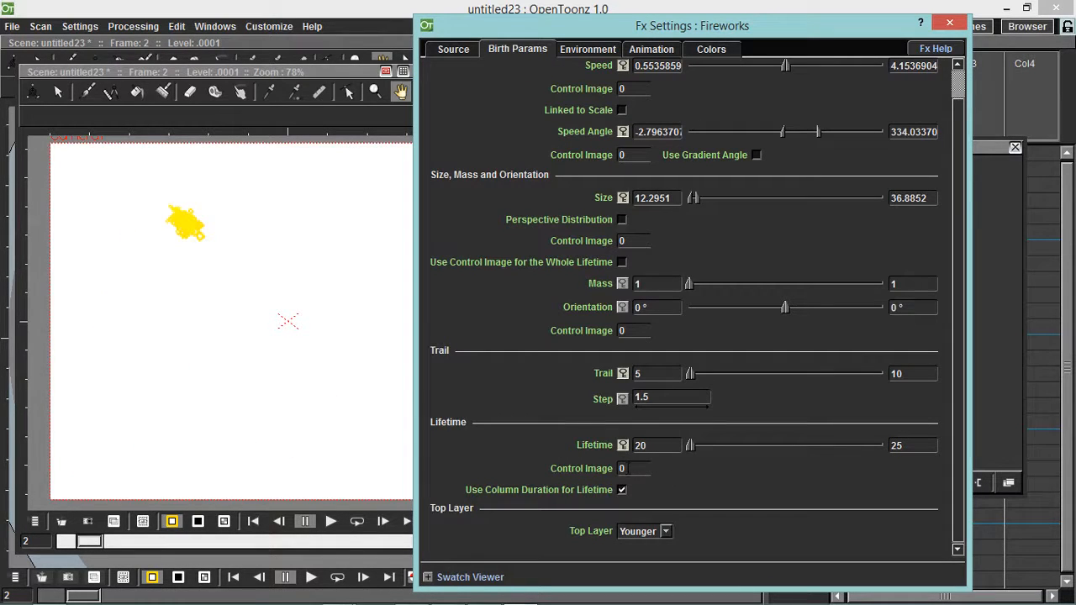
Move the settings window aside and extend the sfs drawing in Col2 to frame 43.
left_click(625, 490)
left_click_drag(910, 21, 664, 24)
left_click_drag(907, 146, 729, 116)
left_click(914, 549)
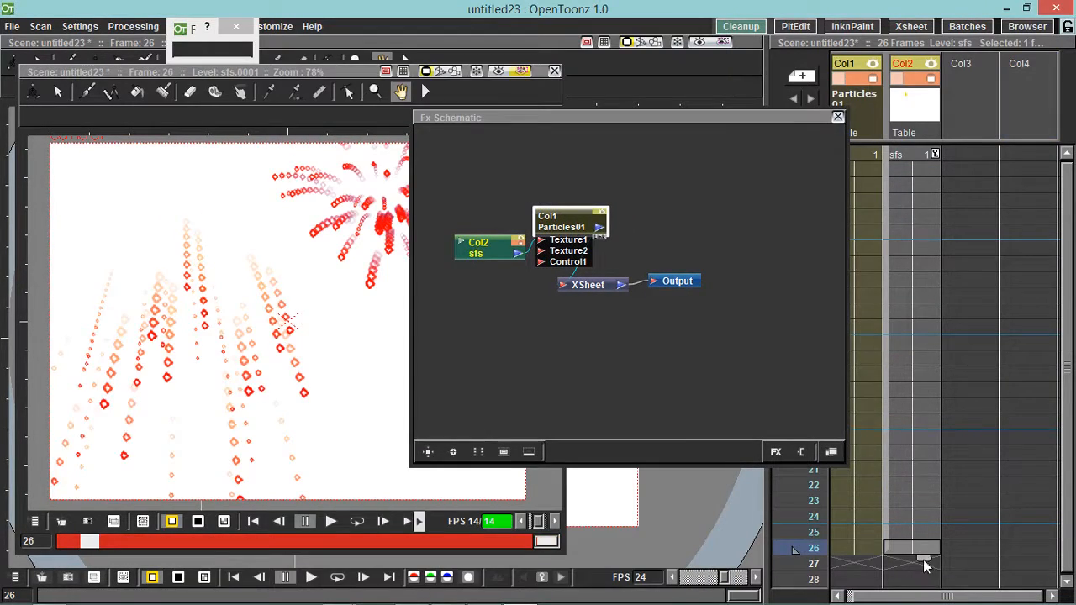
left_click_drag(924, 558, 919, 580)
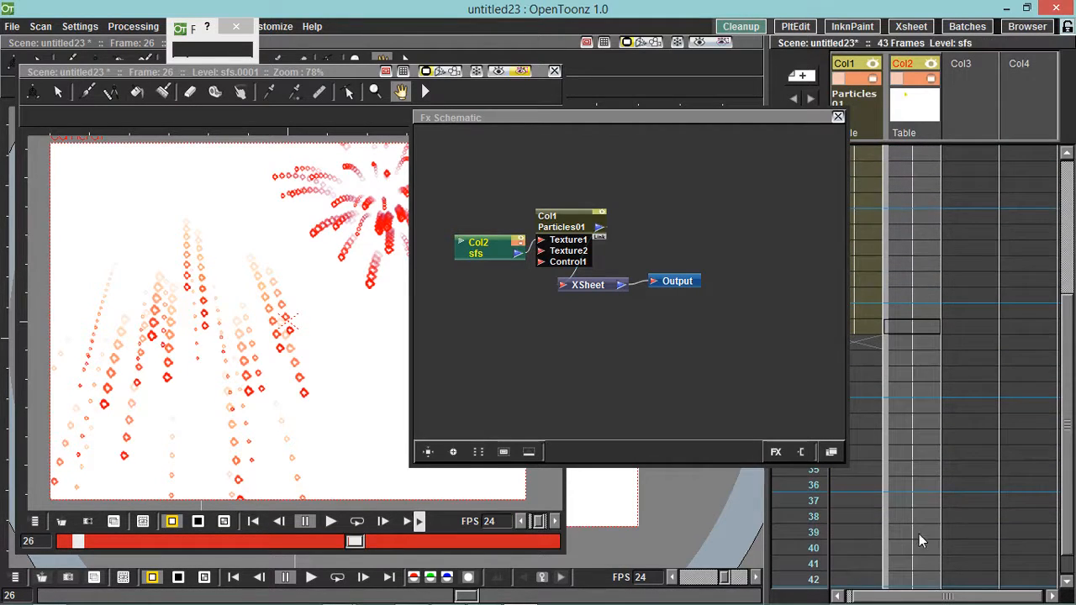
Play the extended animation in a loop, reopen the Fireworks particle settings, and pause the playback.
left_click(356, 521)
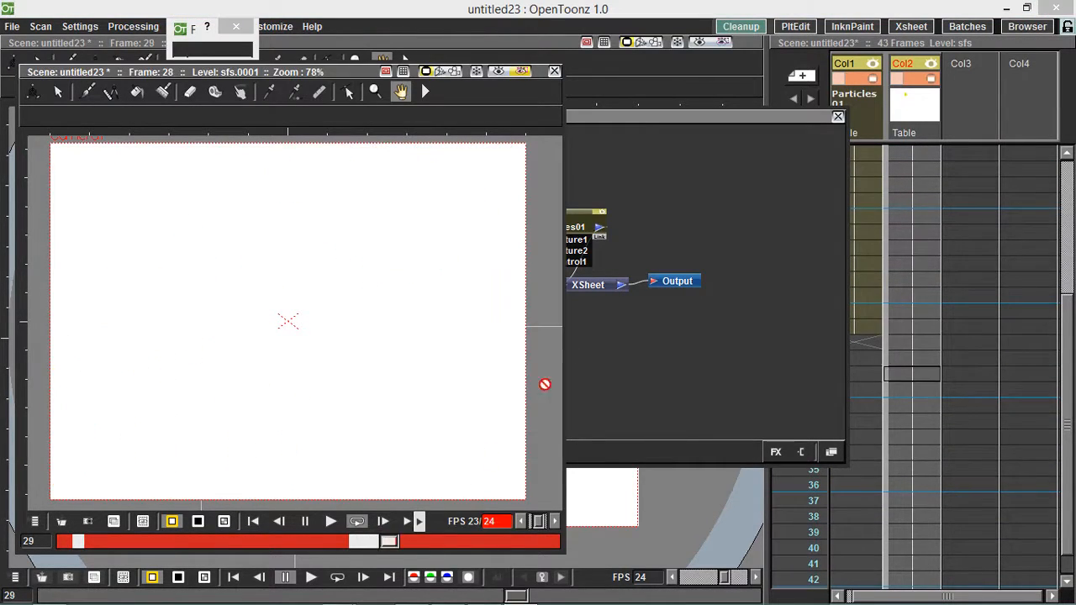
left_click(578, 224)
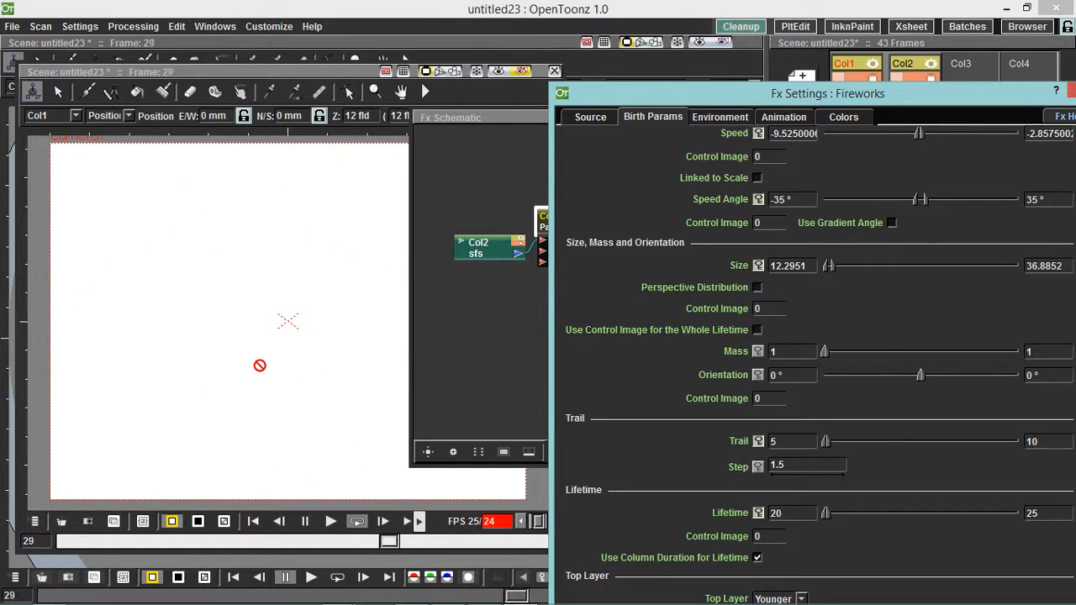
left_click(306, 526)
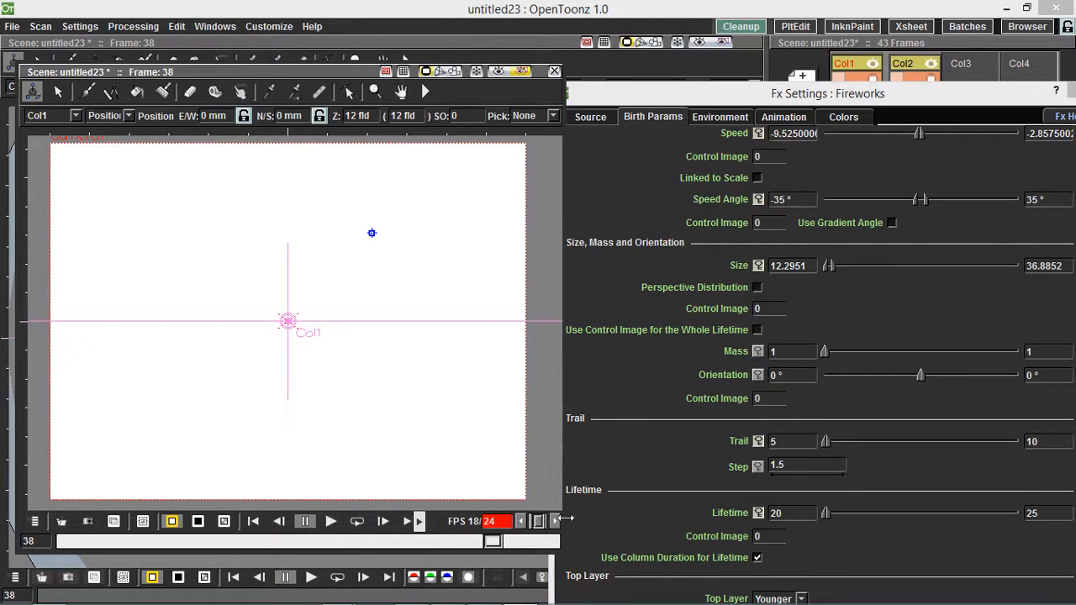
left_click_drag(809, 101, 418, 51)
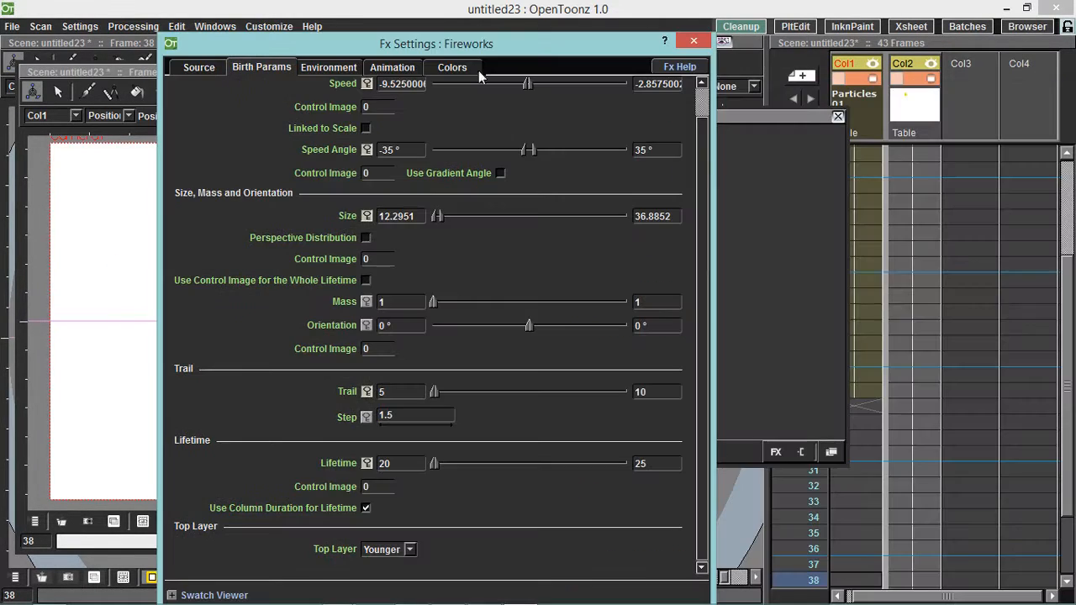
Shorten the sfs drawing in Col2 back to 26 frames.
left_click(908, 405)
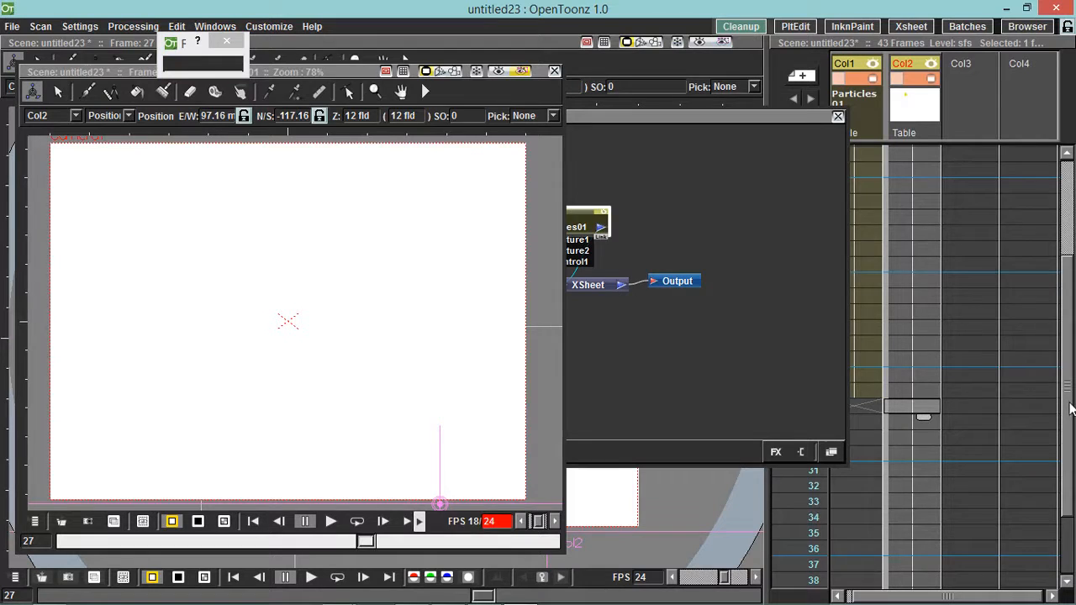
left_click_drag(1068, 404, 1068, 460)
left_click_drag(920, 566, 940, 298)
left_click_drag(923, 581, 930, 299)
Reopen the Fireworks settings from the Particles01 node and turn off Use Column Duration for Lifetime.
left_click_drag(752, 119, 931, 150)
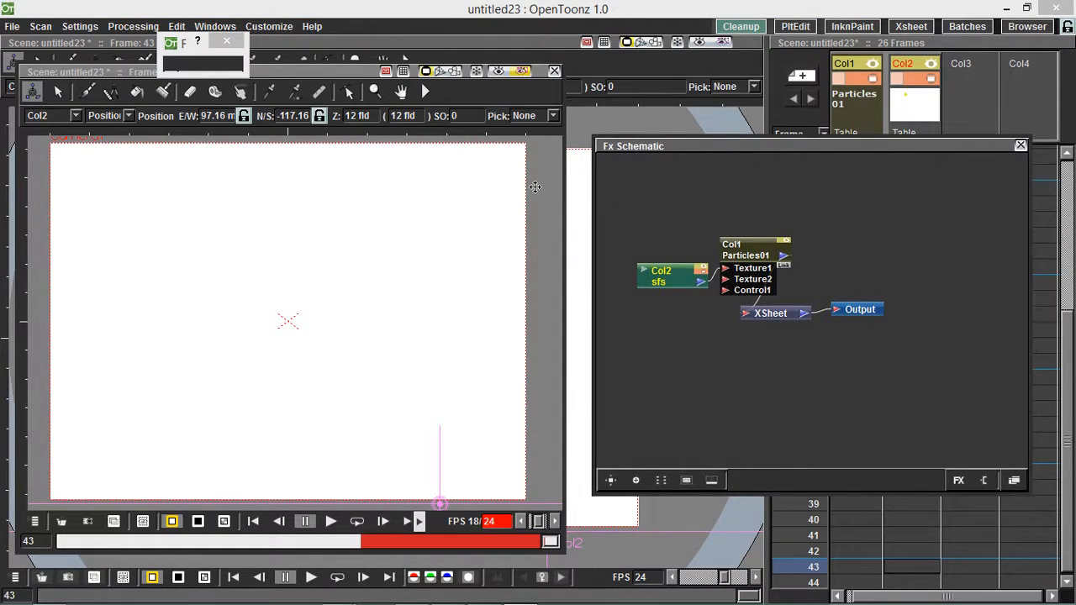
left_click(742, 255)
left_click_drag(524, 51, 658, 60)
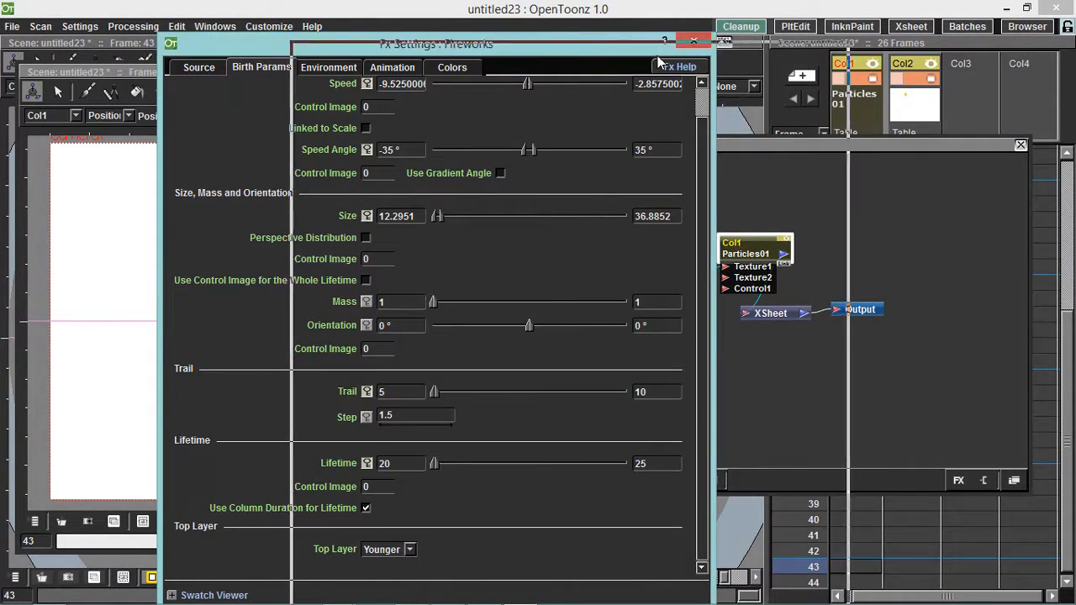
left_click(498, 517)
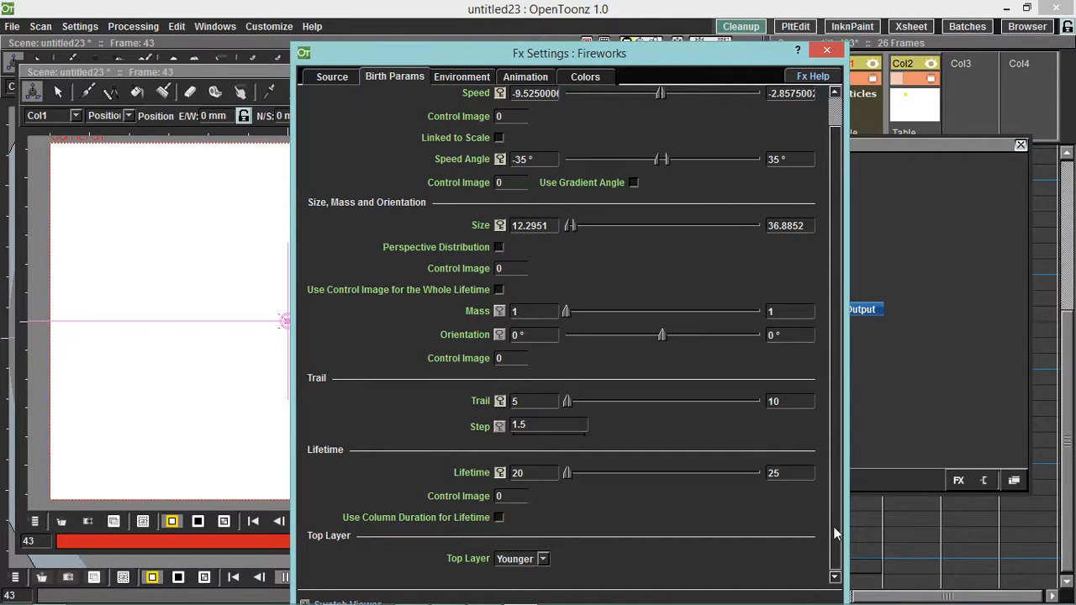
Review the Top Layer options and set Top Layer to Bigger.
left_click(544, 559)
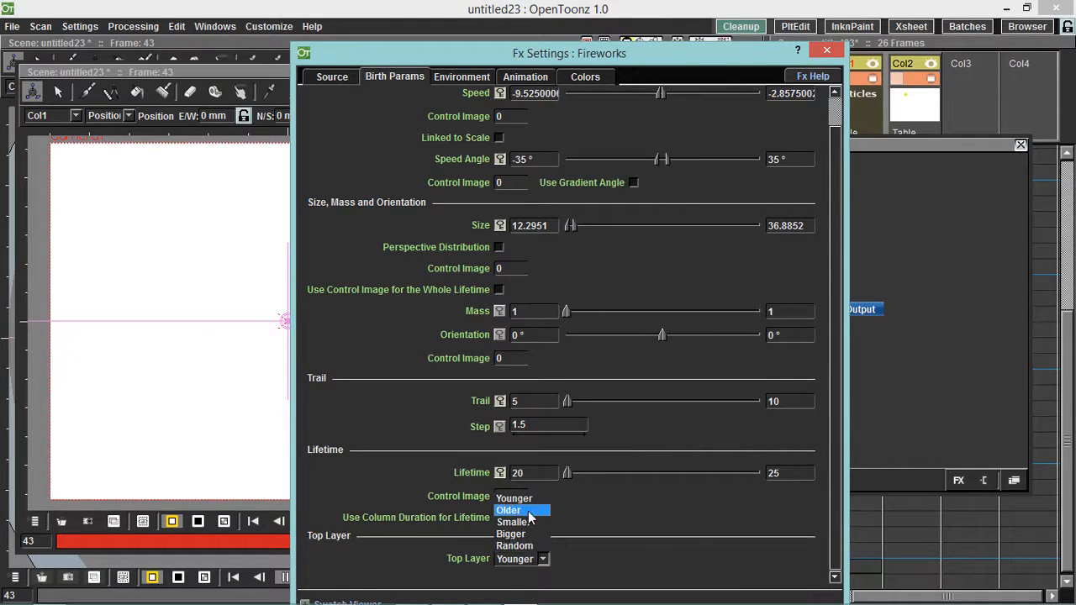
left_click(590, 553)
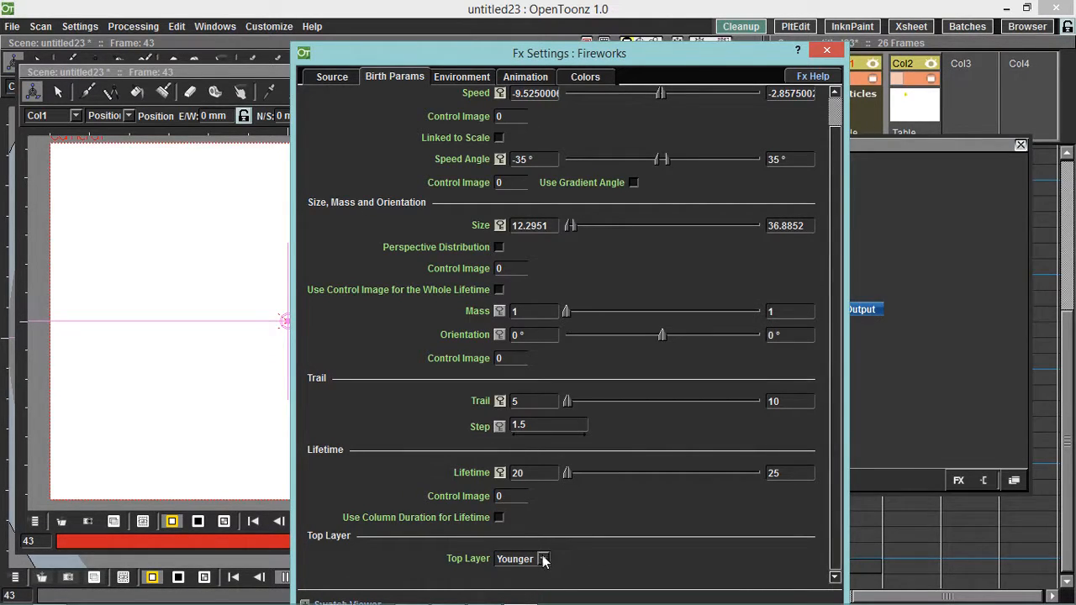
left_click(543, 559)
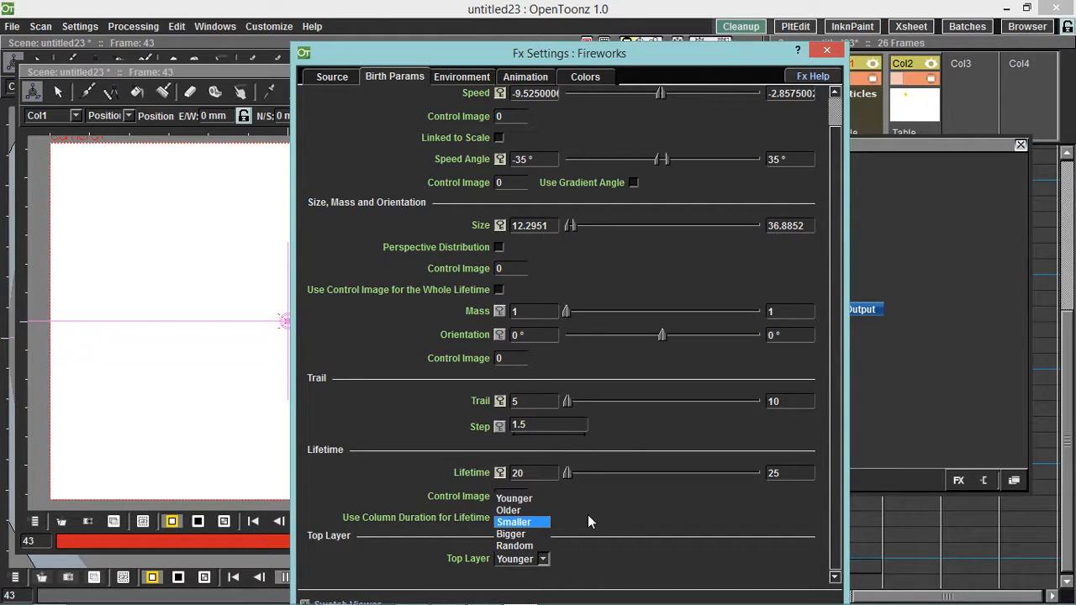
left_click(531, 503)
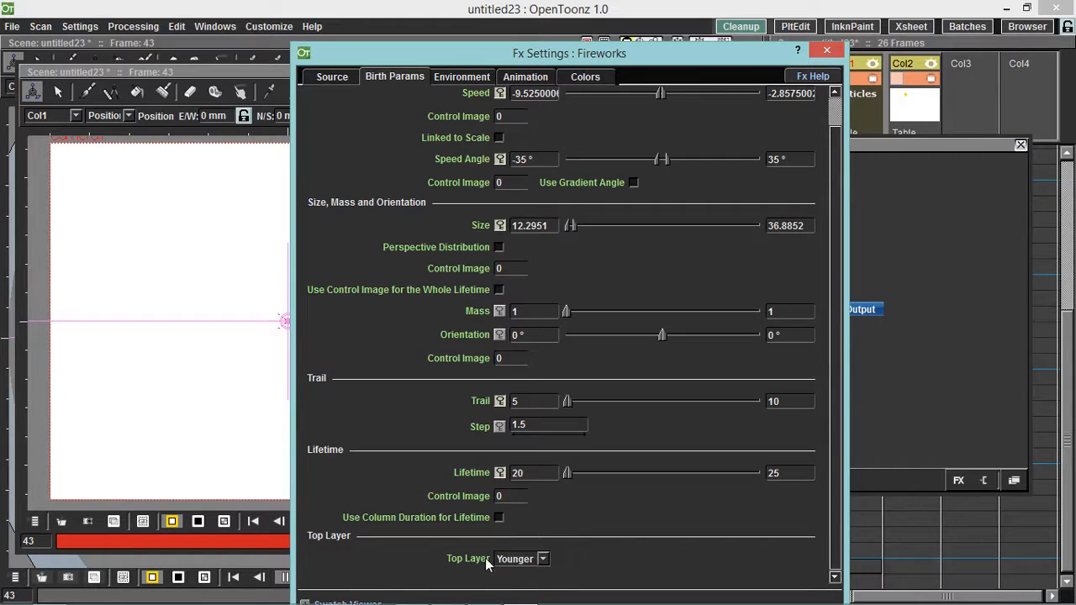
left_click(542, 562)
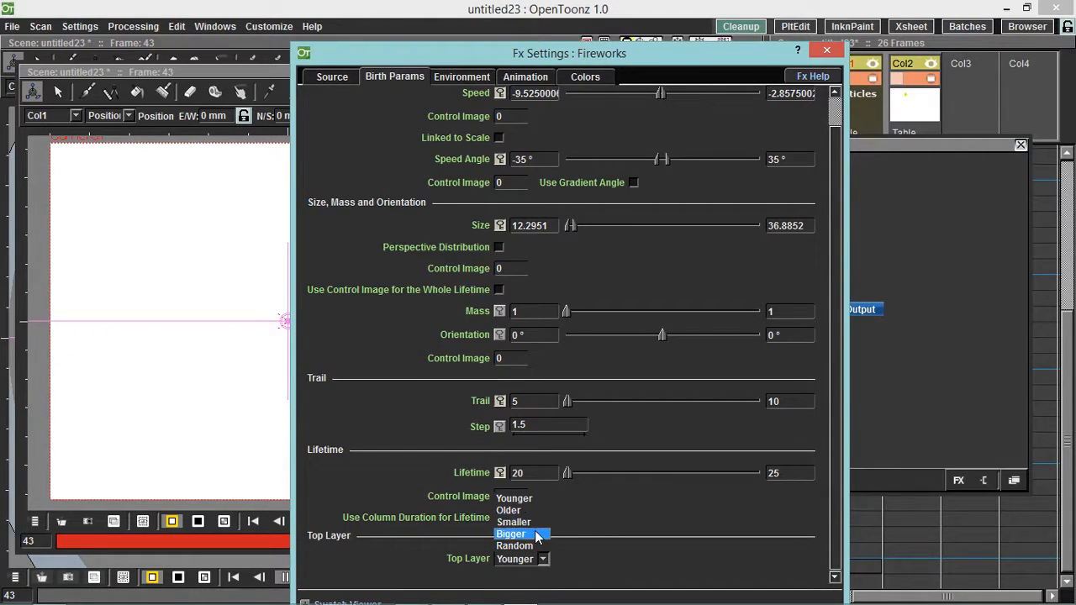
left_click(537, 536)
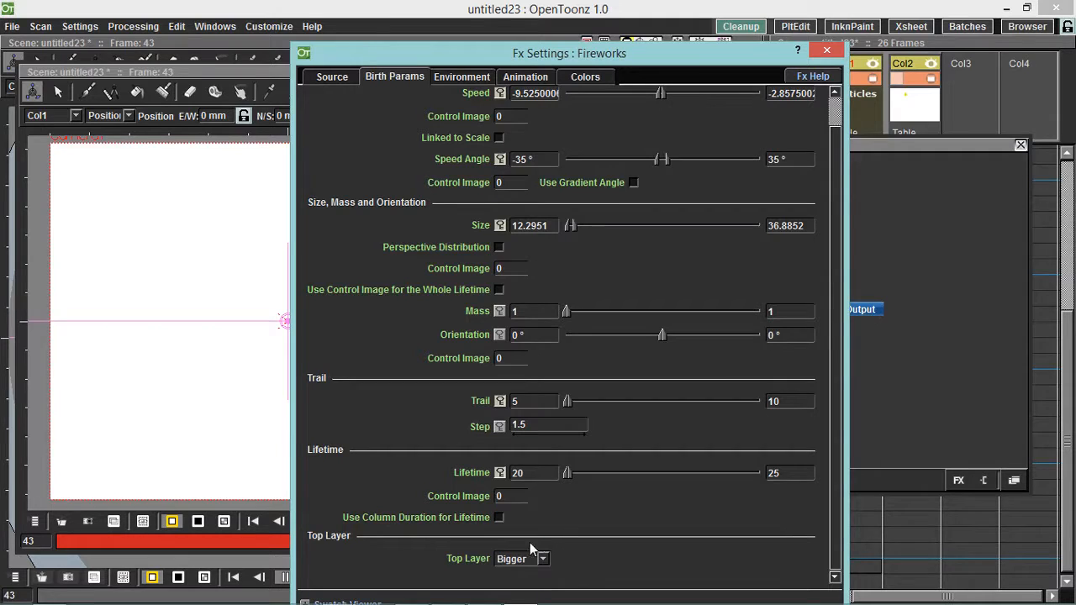
Return to frame 1 and play the animation in a loop to check the particle stacking.
left_click(273, 546)
left_click_drag(273, 547, 63, 542)
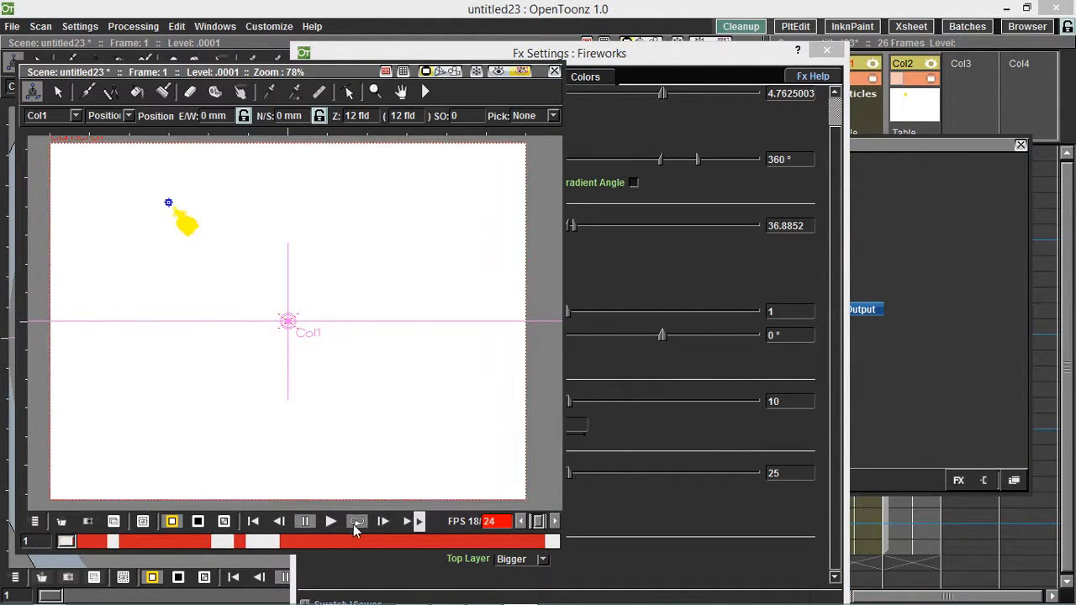
left_click(357, 525)
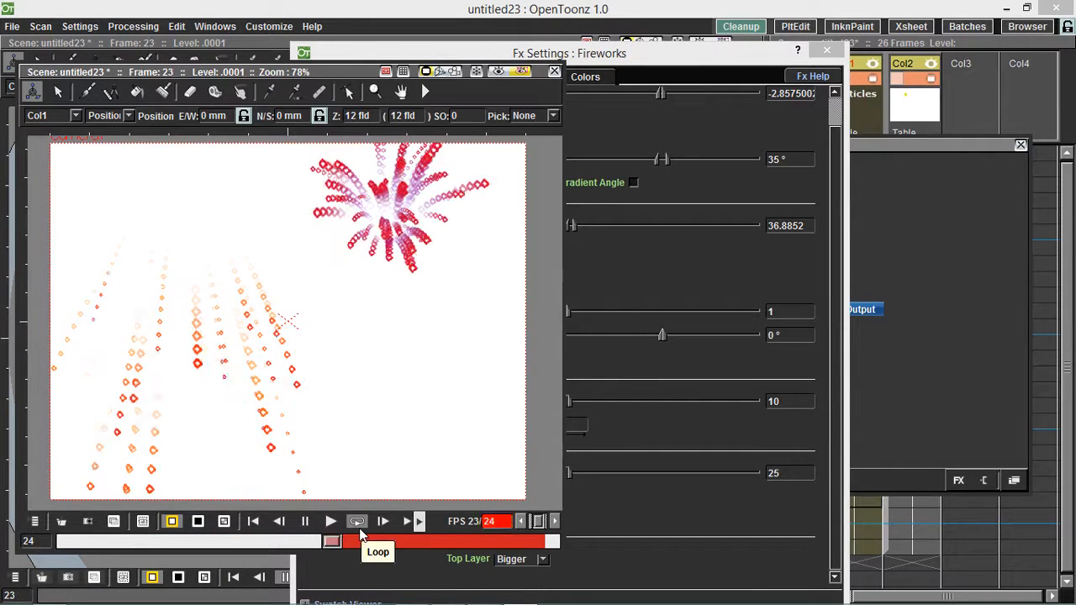
Stop the playback, return to frame 1 and set the Fireworks Top Layer to Smaller.
left_click(305, 521)
left_click_drag(538, 542, 110, 487)
left_click(639, 525)
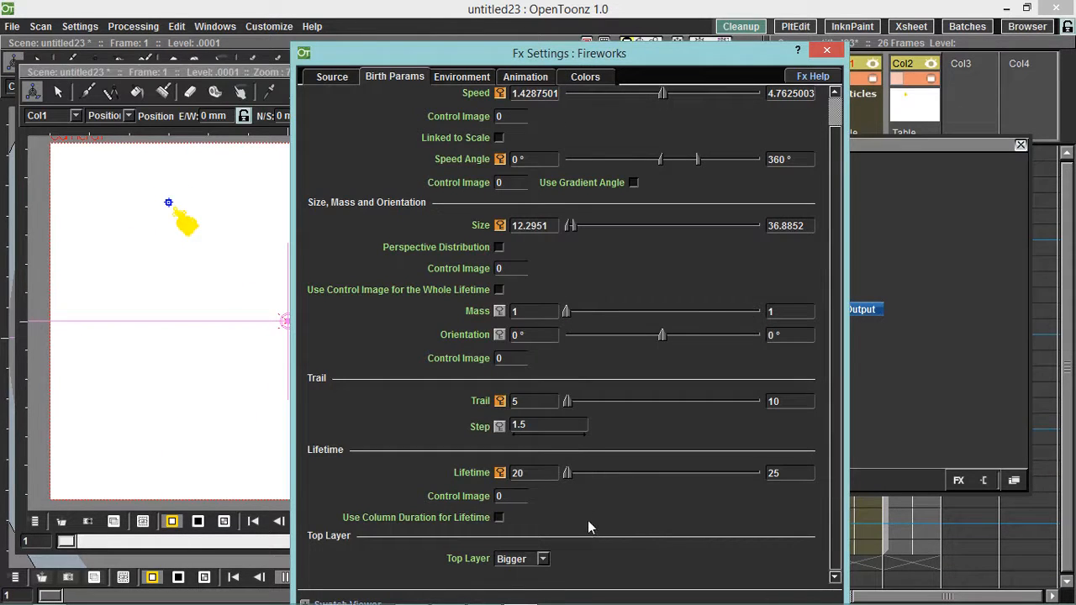
left_click(543, 559)
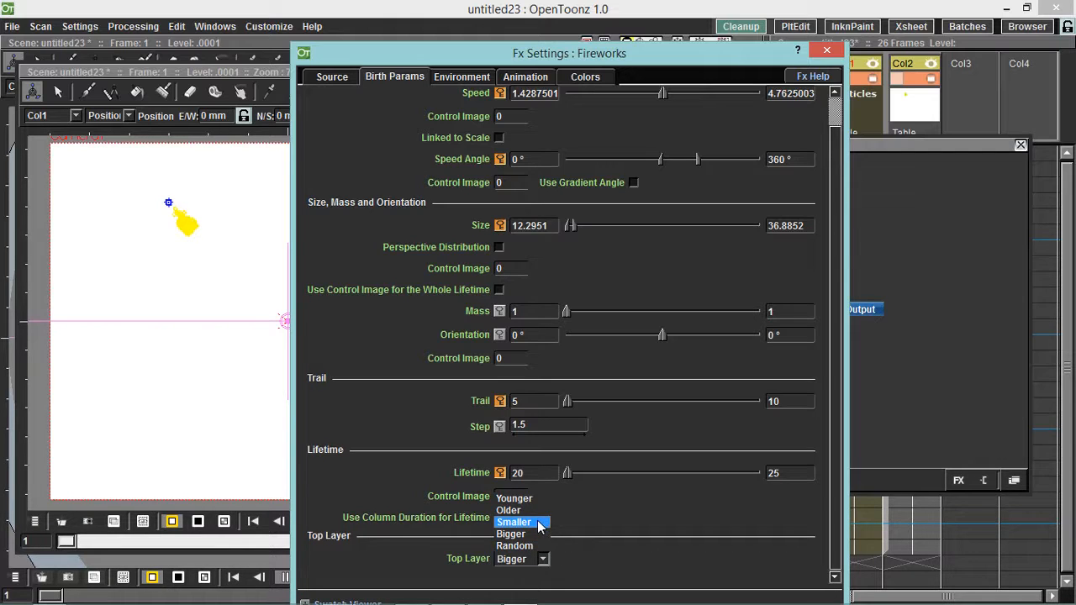
left_click(539, 522)
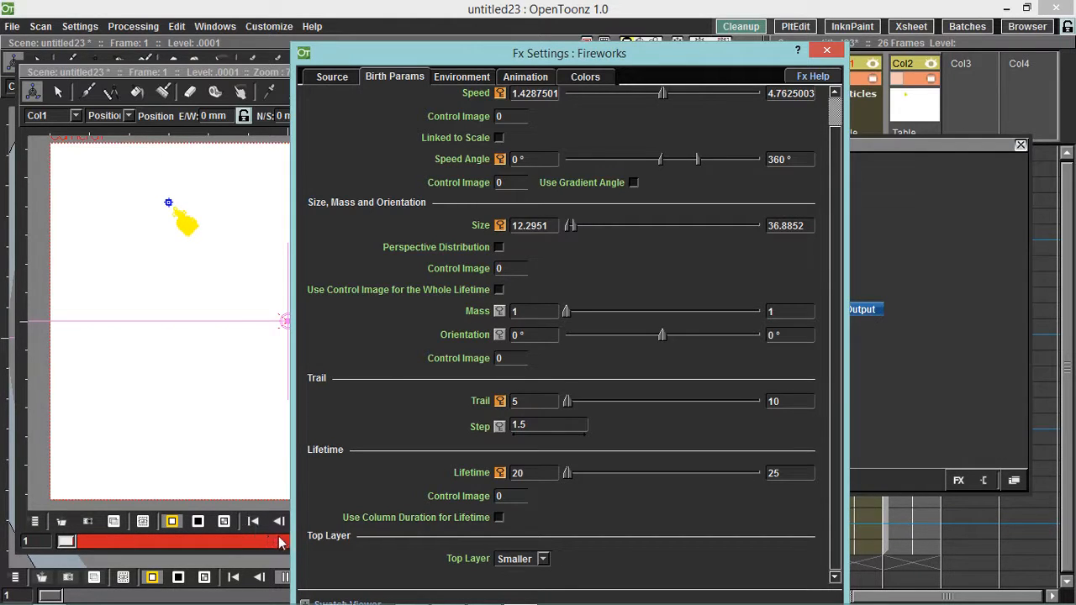
Play the animation in a loop to check the Smaller stacking, and return to frame 1.
left_click(278, 509)
left_click(328, 523)
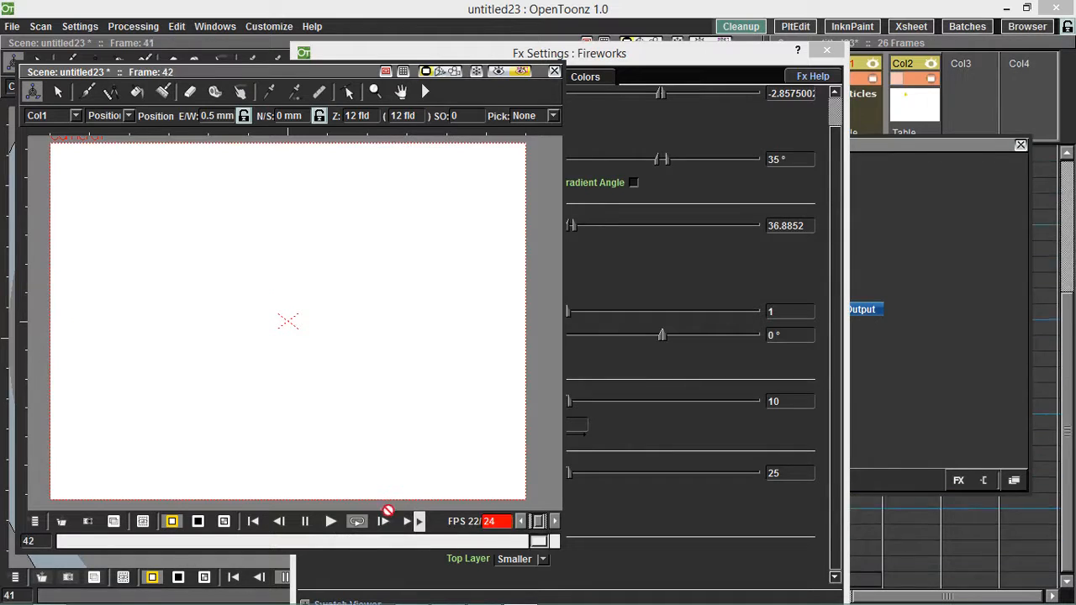
left_click(307, 523)
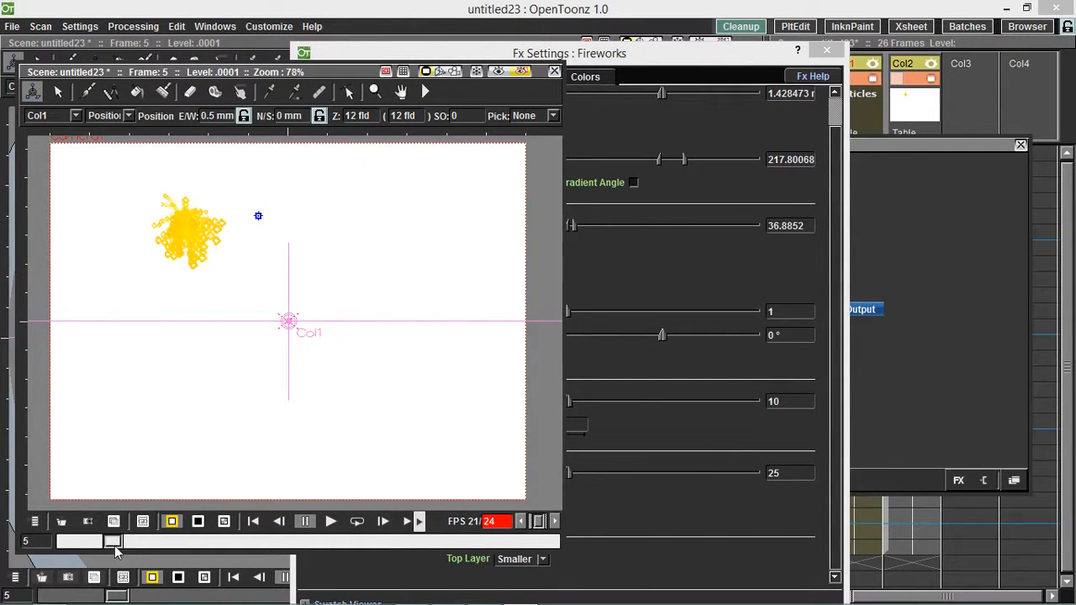
left_click_drag(113, 542, 65, 541)
left_click(613, 560)
Review the Top Layer options again and set Top Layer to Younger.
left_click(541, 556)
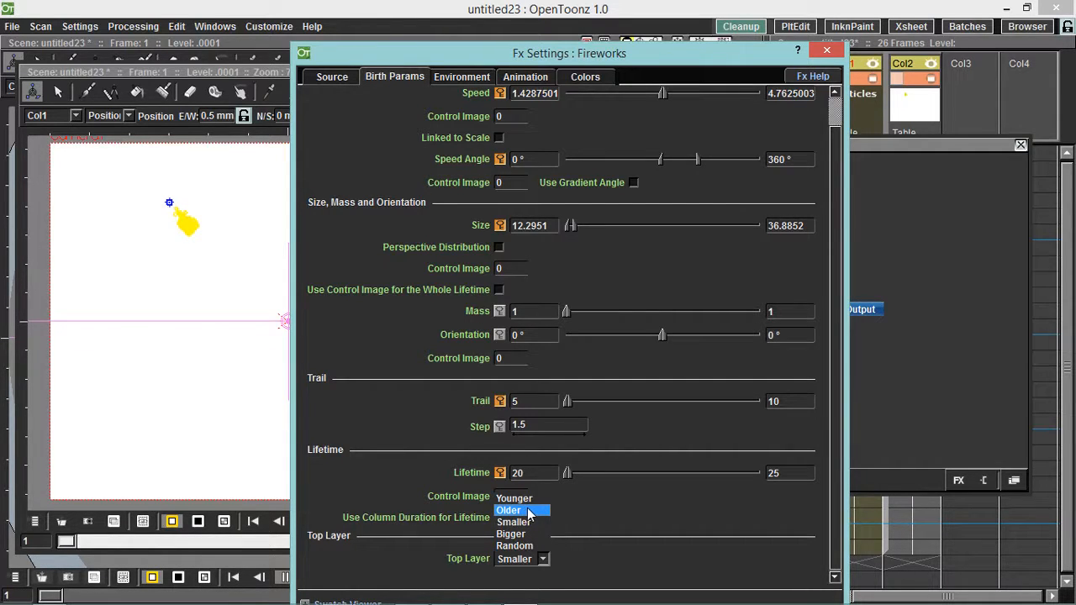
left_click(610, 535)
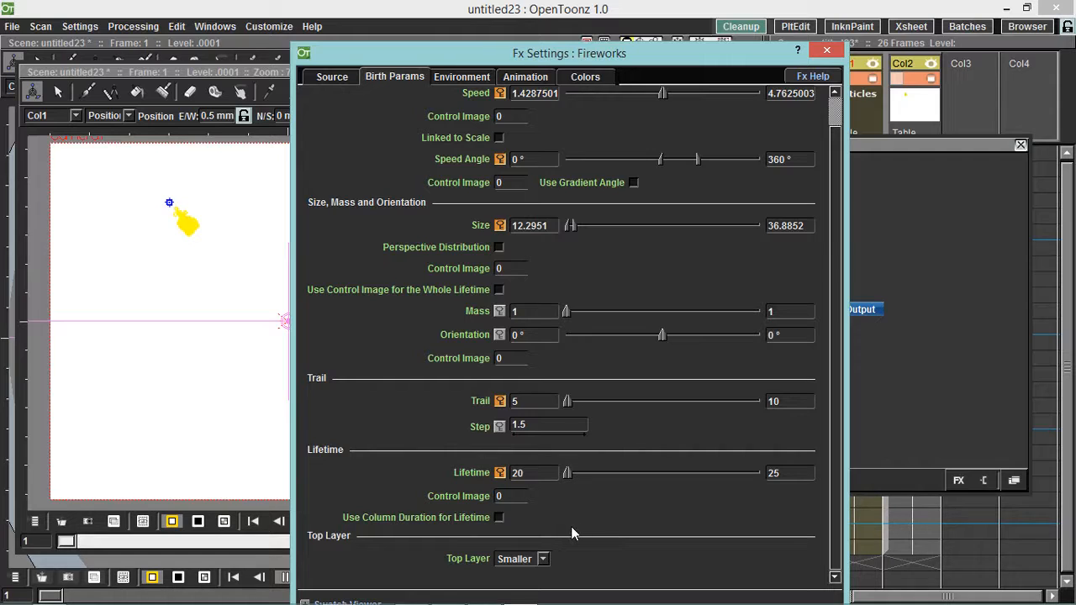
left_click(543, 559)
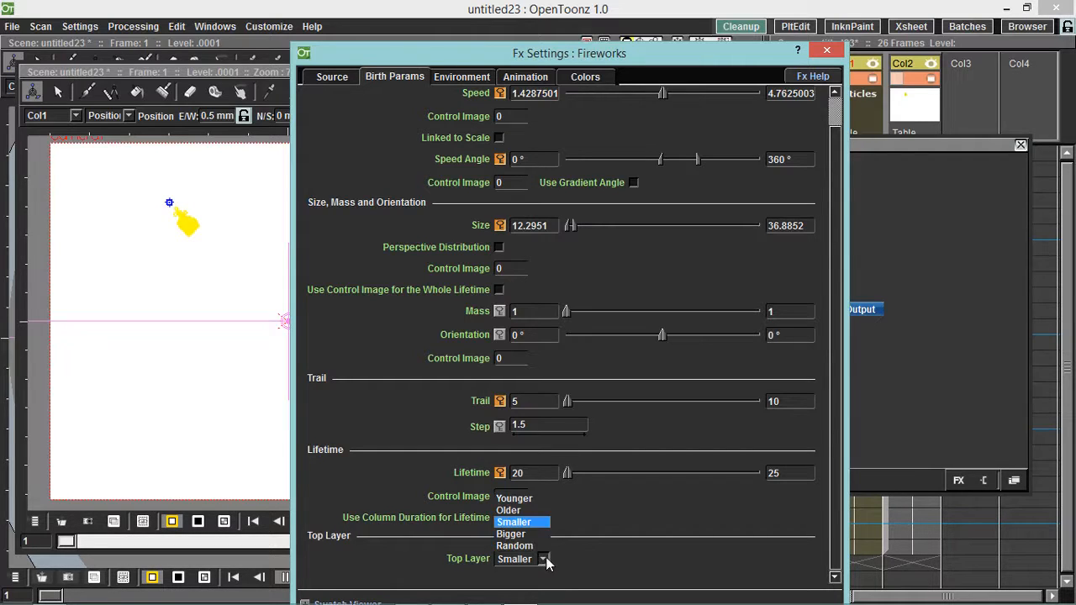
left_click(536, 502)
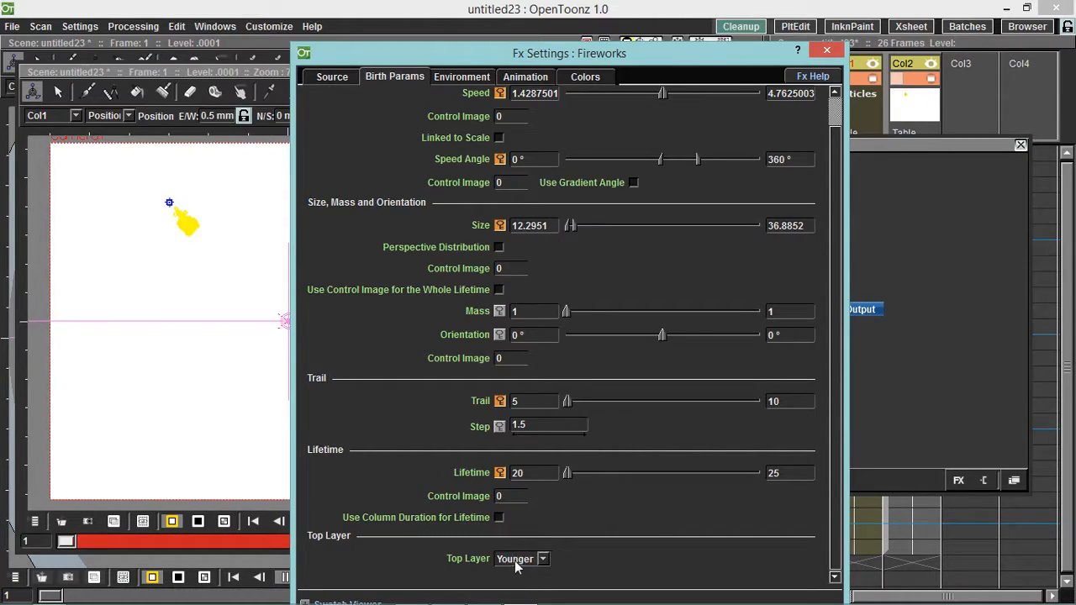
Set Top Layer to Older and play the animation to check the particle stacking.
left_click(541, 560)
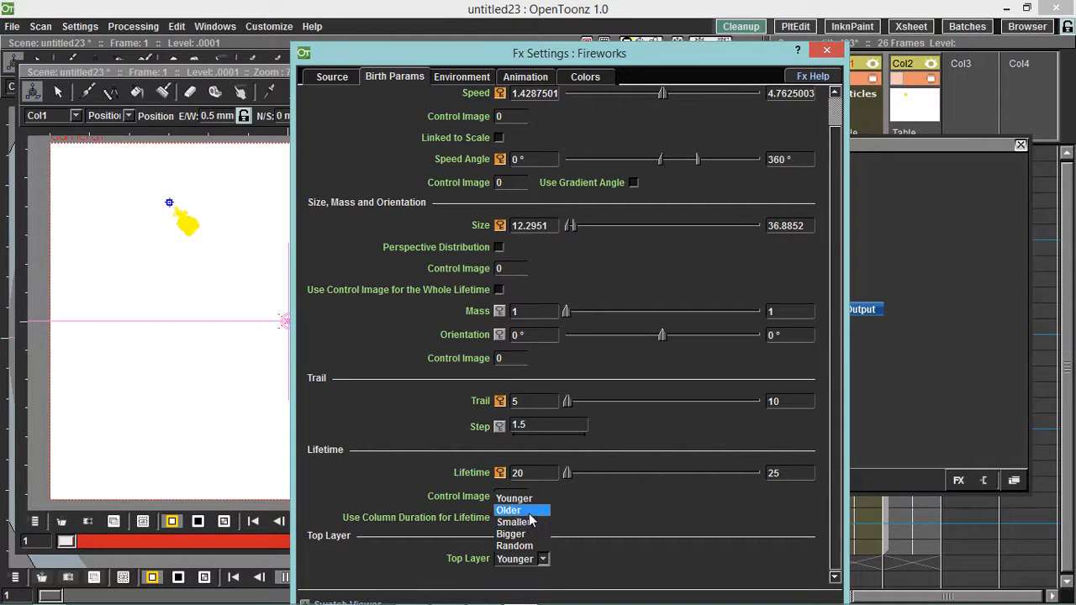
left_click(522, 513)
left_click(263, 506)
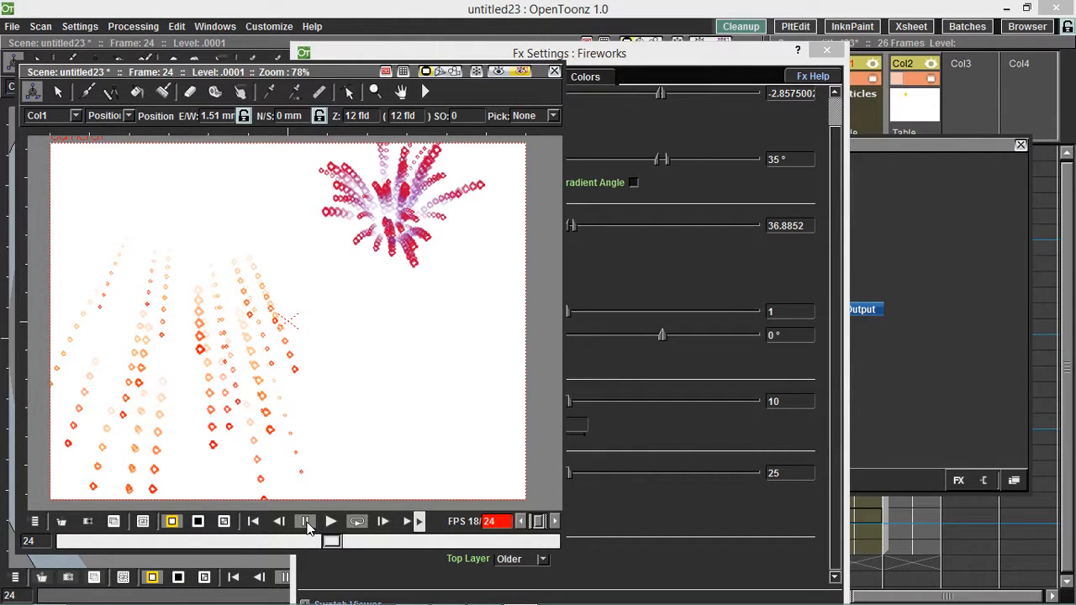
left_click(307, 522)
left_click(626, 532)
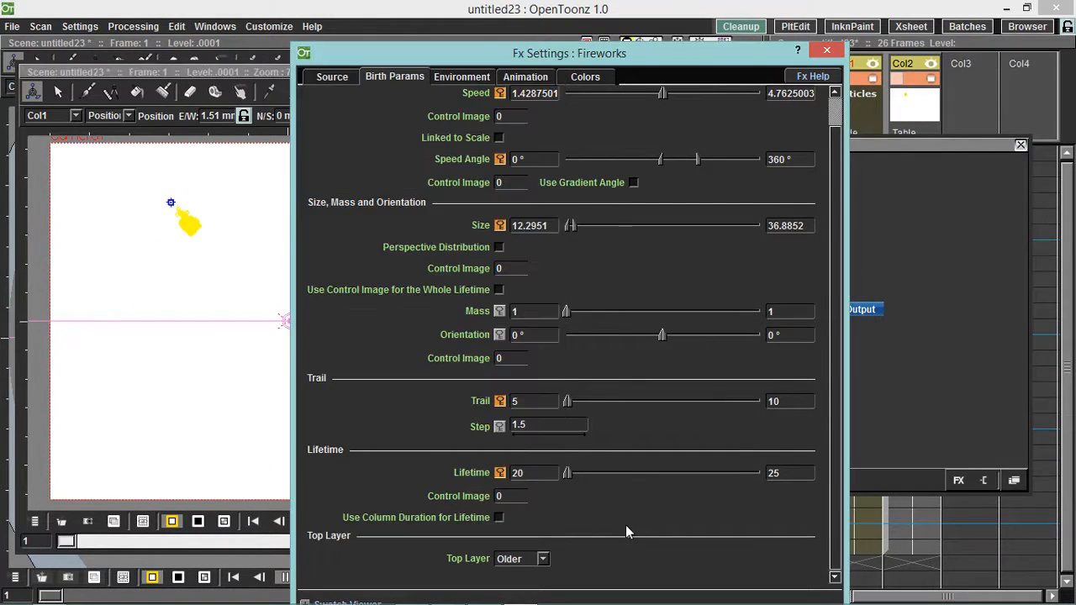
Set Top Layer back to Bigger, play the animation in a loop and return to frame 1.
left_click(538, 559)
left_click(513, 534)
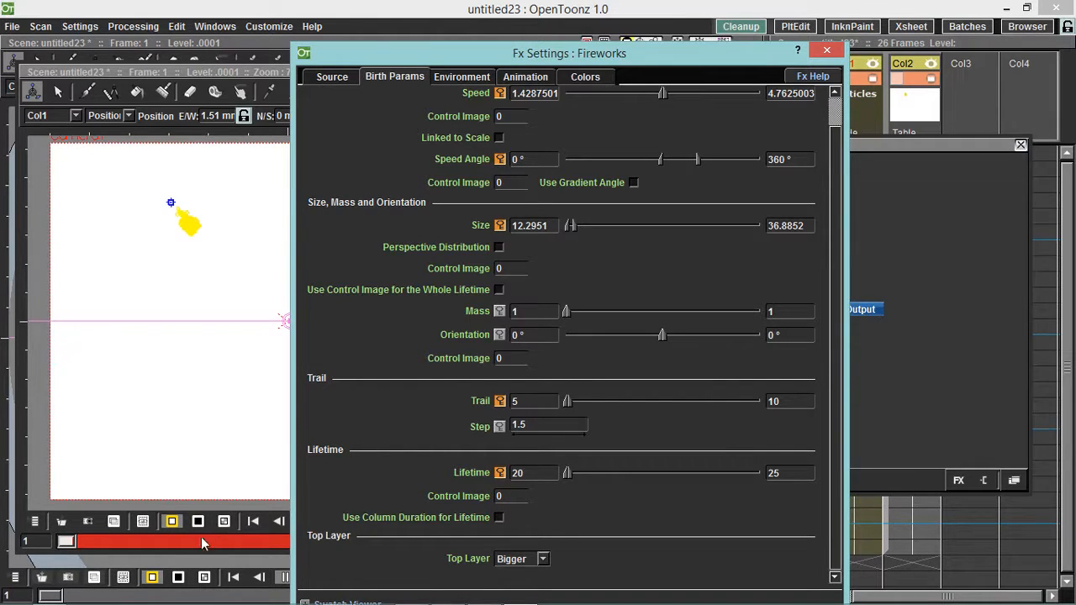
left_click(283, 531)
left_click(330, 521)
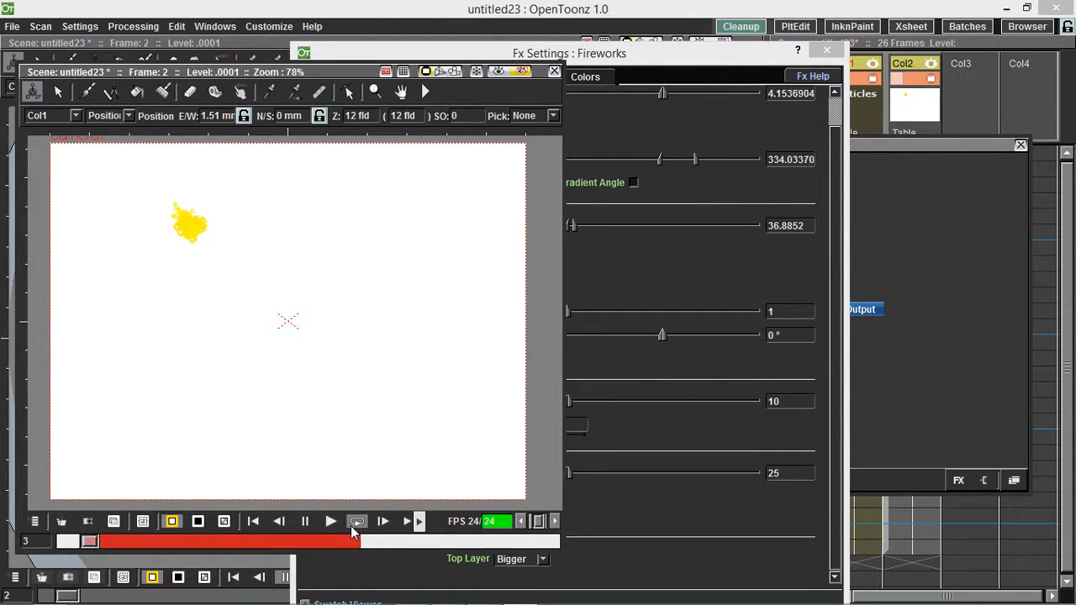
left_click(307, 522)
left_click_drag(242, 545, 67, 543)
Set Top Layer to Random, play the animation in a loop and return to frame 1.
left_click(522, 560)
left_click(521, 560)
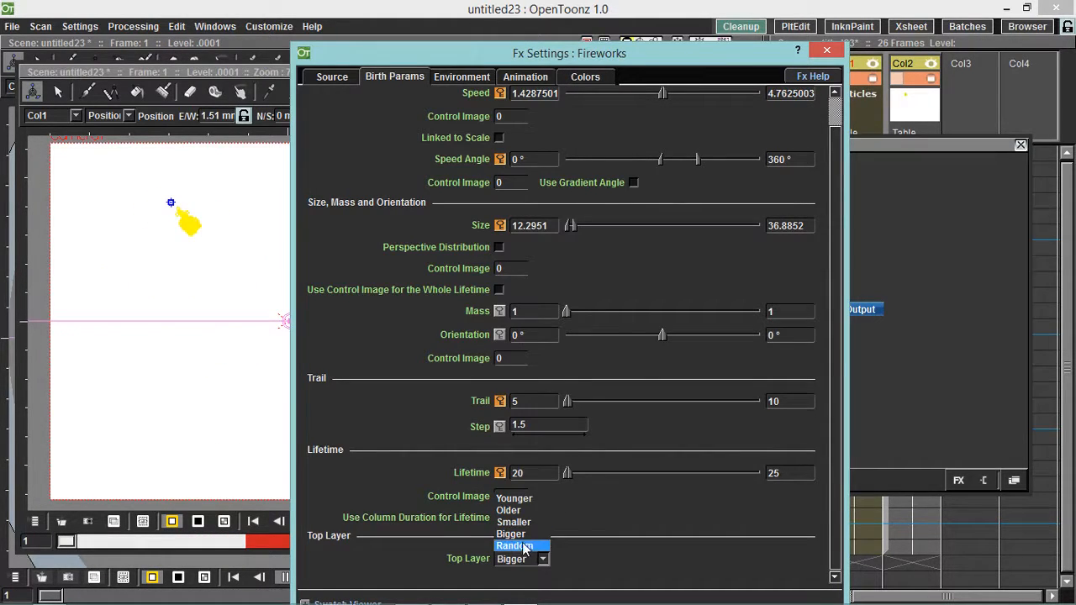
left_click(514, 546)
left_click(277, 532)
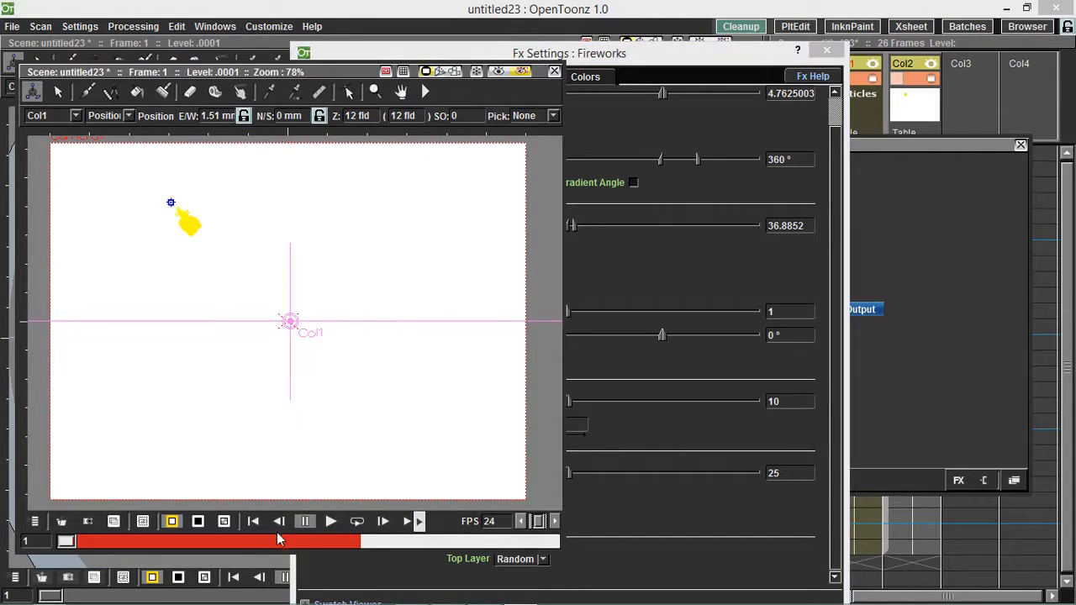
left_click(331, 521)
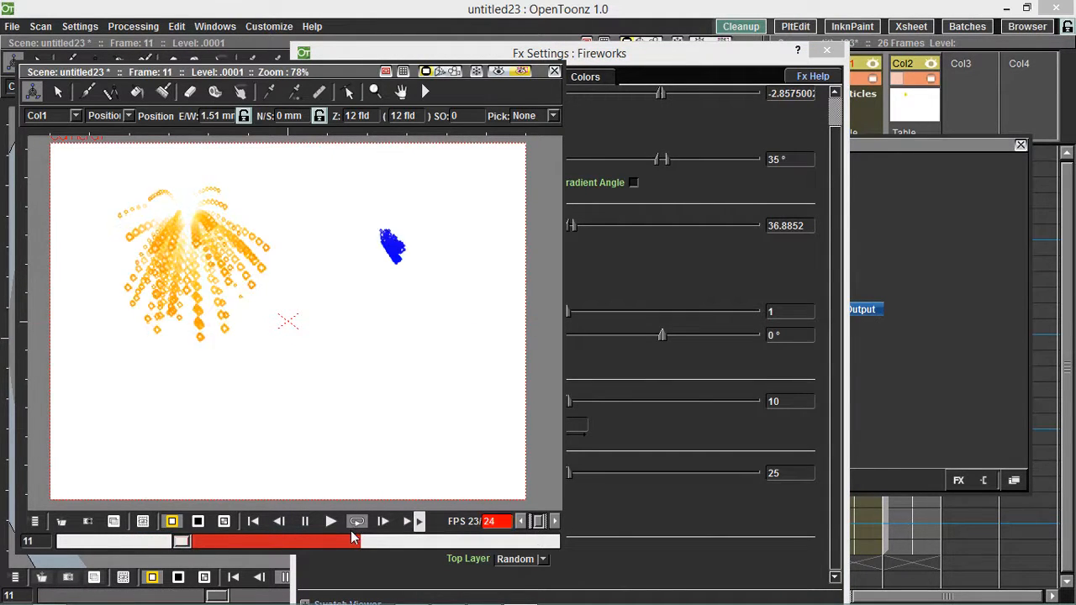
left_click(309, 525)
left_click_drag(115, 542, 66, 542)
Turn on Linked to Scale for Speed and set the particle Size range to 28.6885 minimum and 73.7705 maximum.
left_click(614, 548)
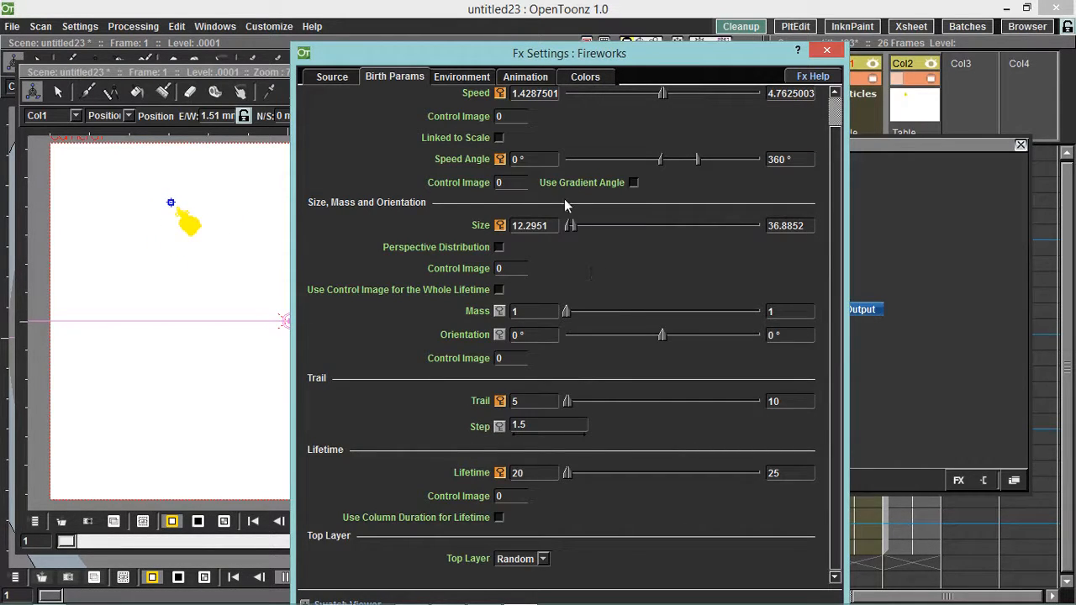
left_click(500, 138)
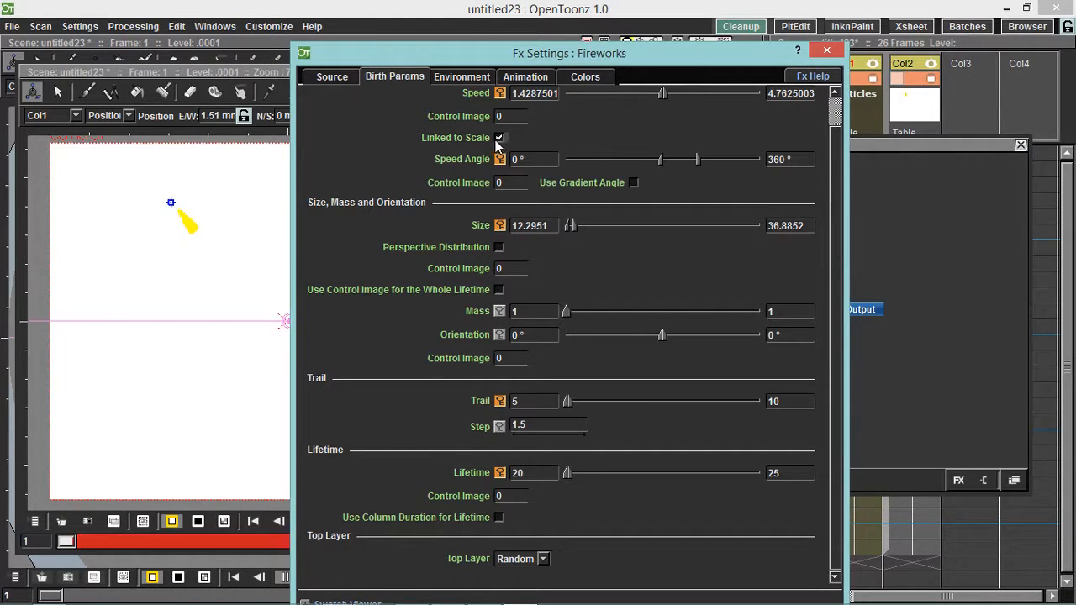
left_click_drag(574, 226, 580, 228)
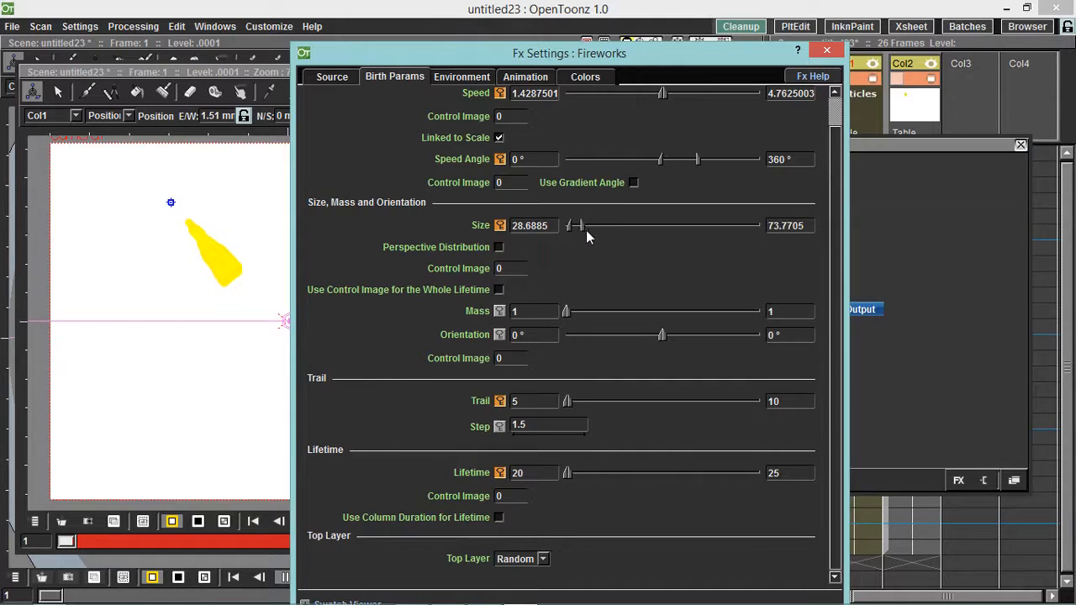
Play the animation with the scale-linked speed and larger particles, and return to frame 1.
left_click(282, 541)
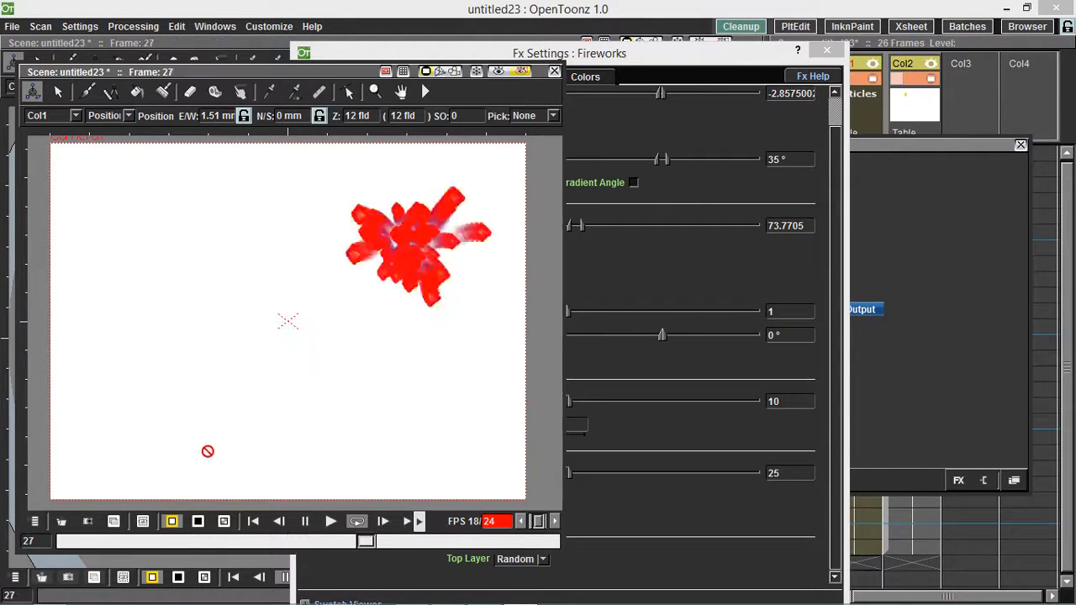
left_click(306, 527)
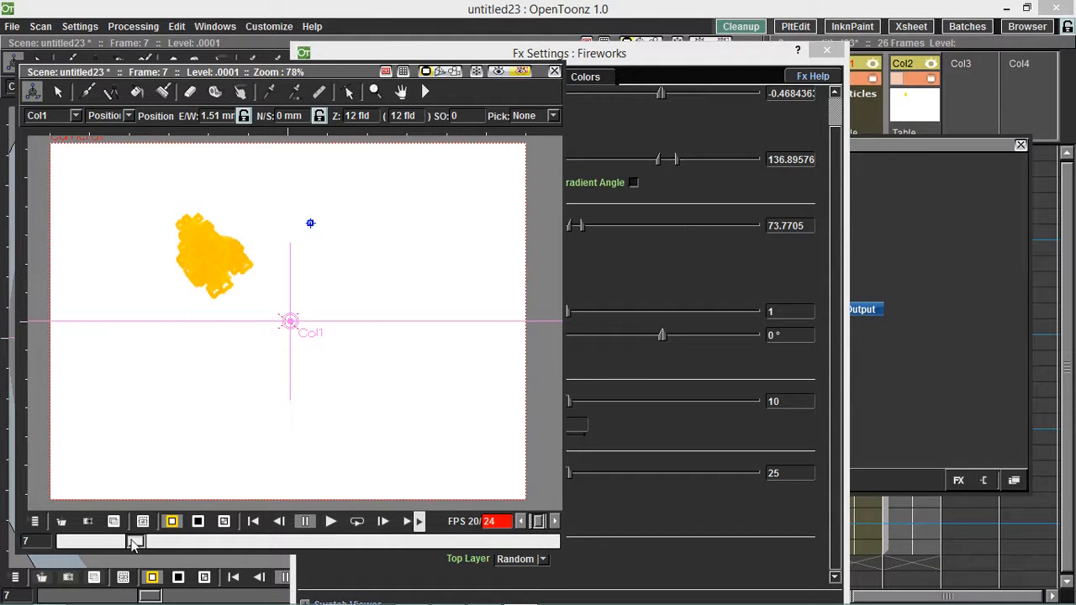
left_click_drag(135, 542, 66, 542)
left_click(647, 265)
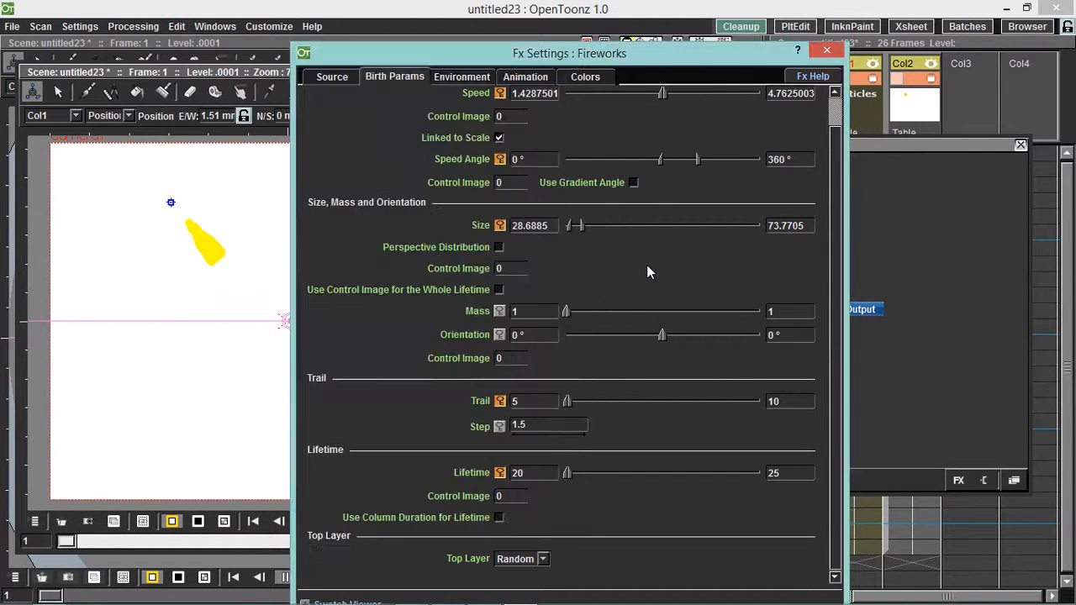
Turn off Linked to Scale and activate the Control Image field under Size.
left_click(498, 137)
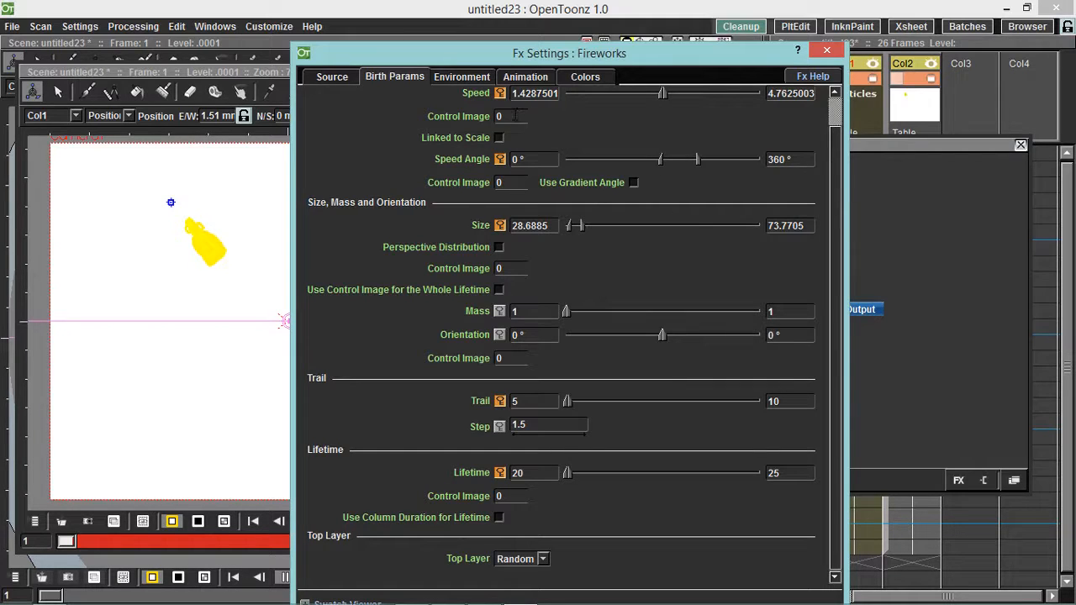
left_click(500, 268)
Look over the Environment parameters, return to Birth Params and reposition the Fireworks settings window to show its lower edge.
left_click(470, 78)
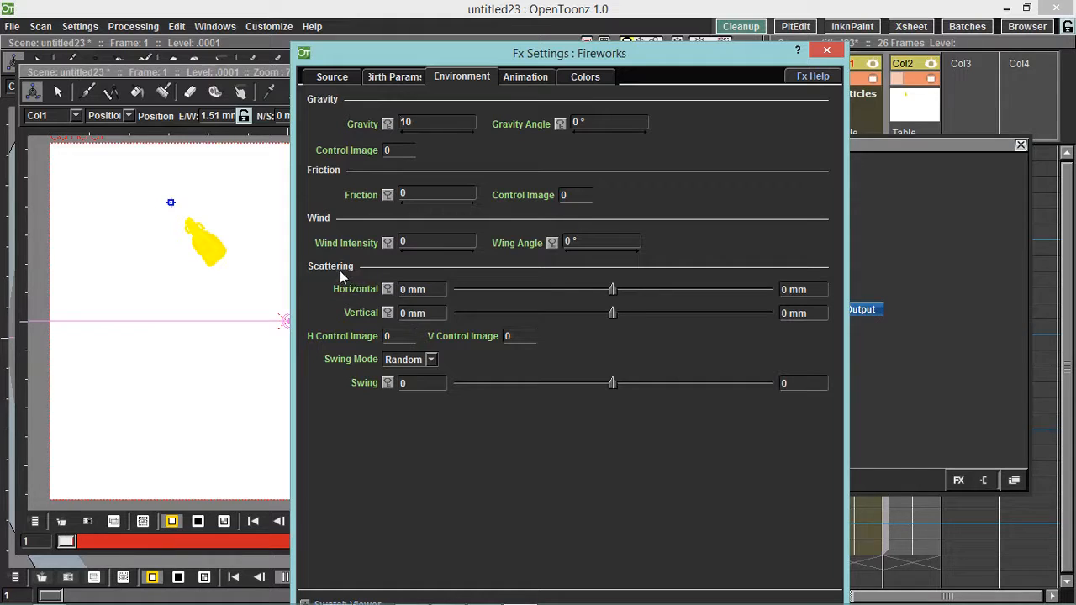
left_click(410, 76)
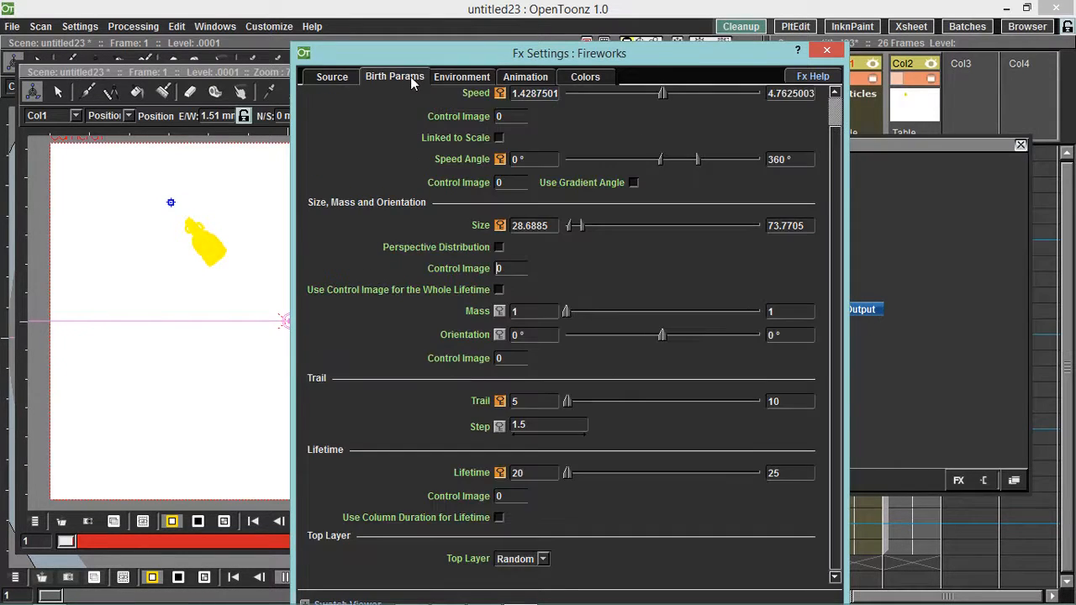
left_click(454, 75)
left_click(421, 76)
left_click_drag(551, 60, 517, 46)
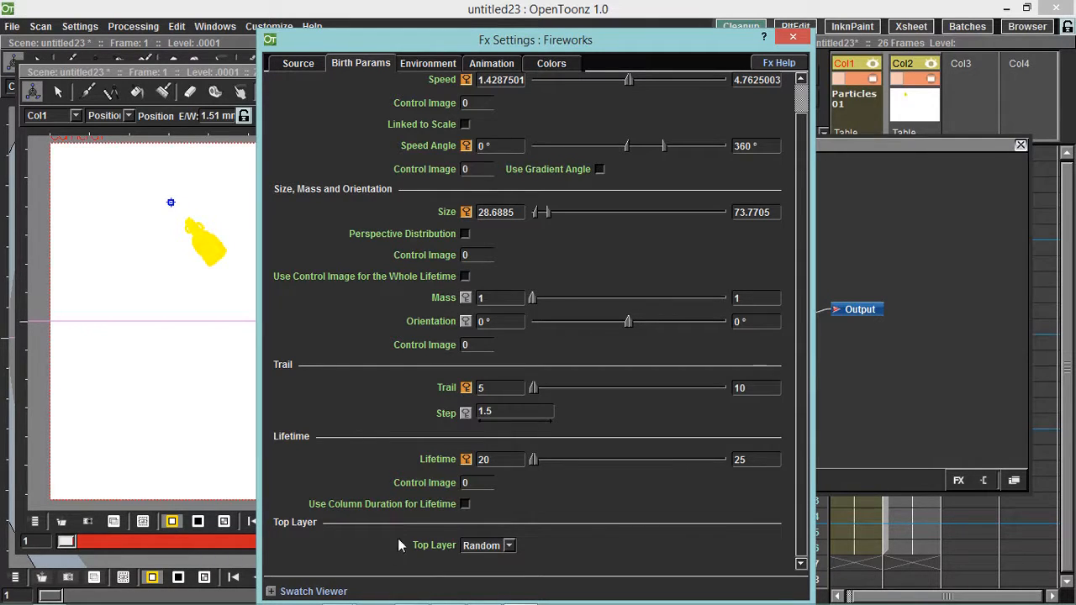
mouse_move(454, 601)
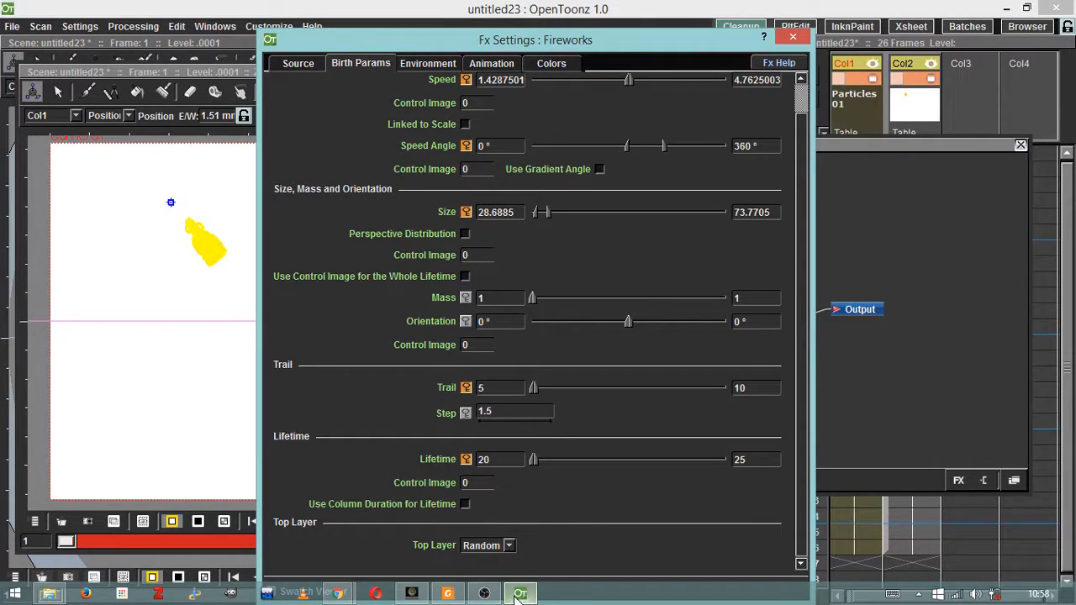